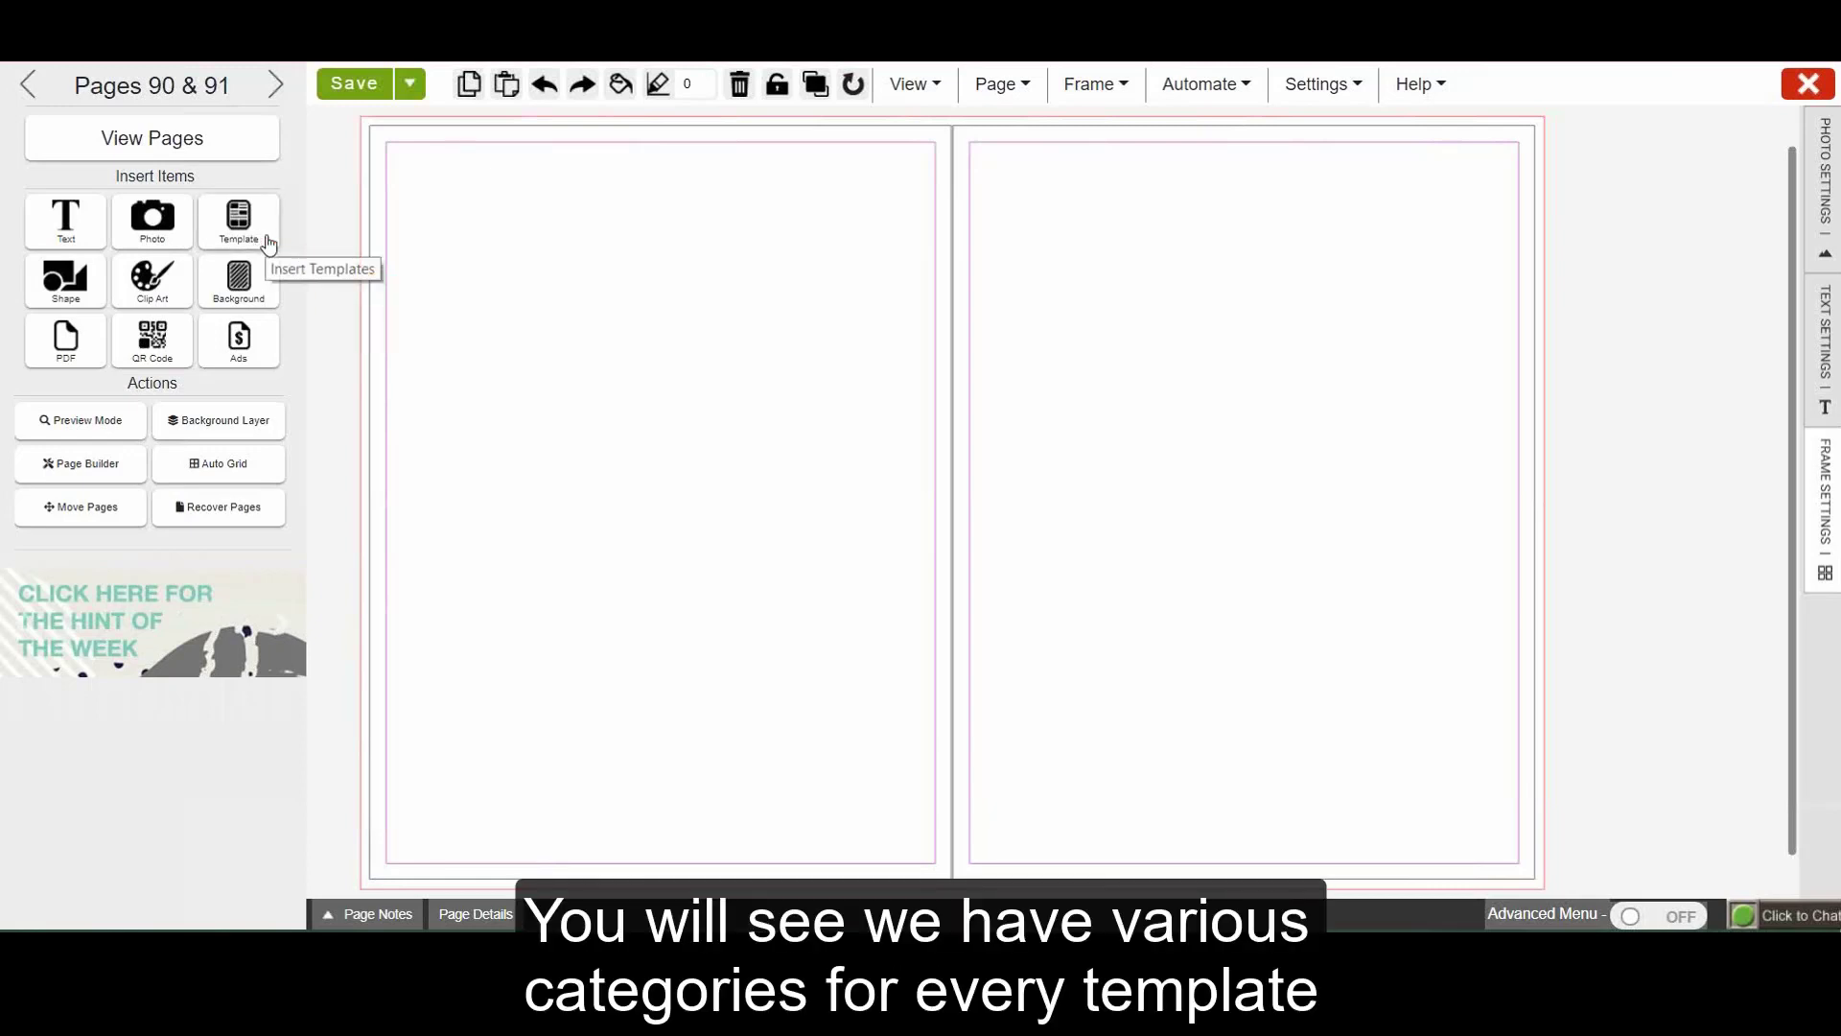
Open the Templates panel beside the blank Pages 90 & 91 spread
{"action": "left_click", "coordinate": [269, 242]}
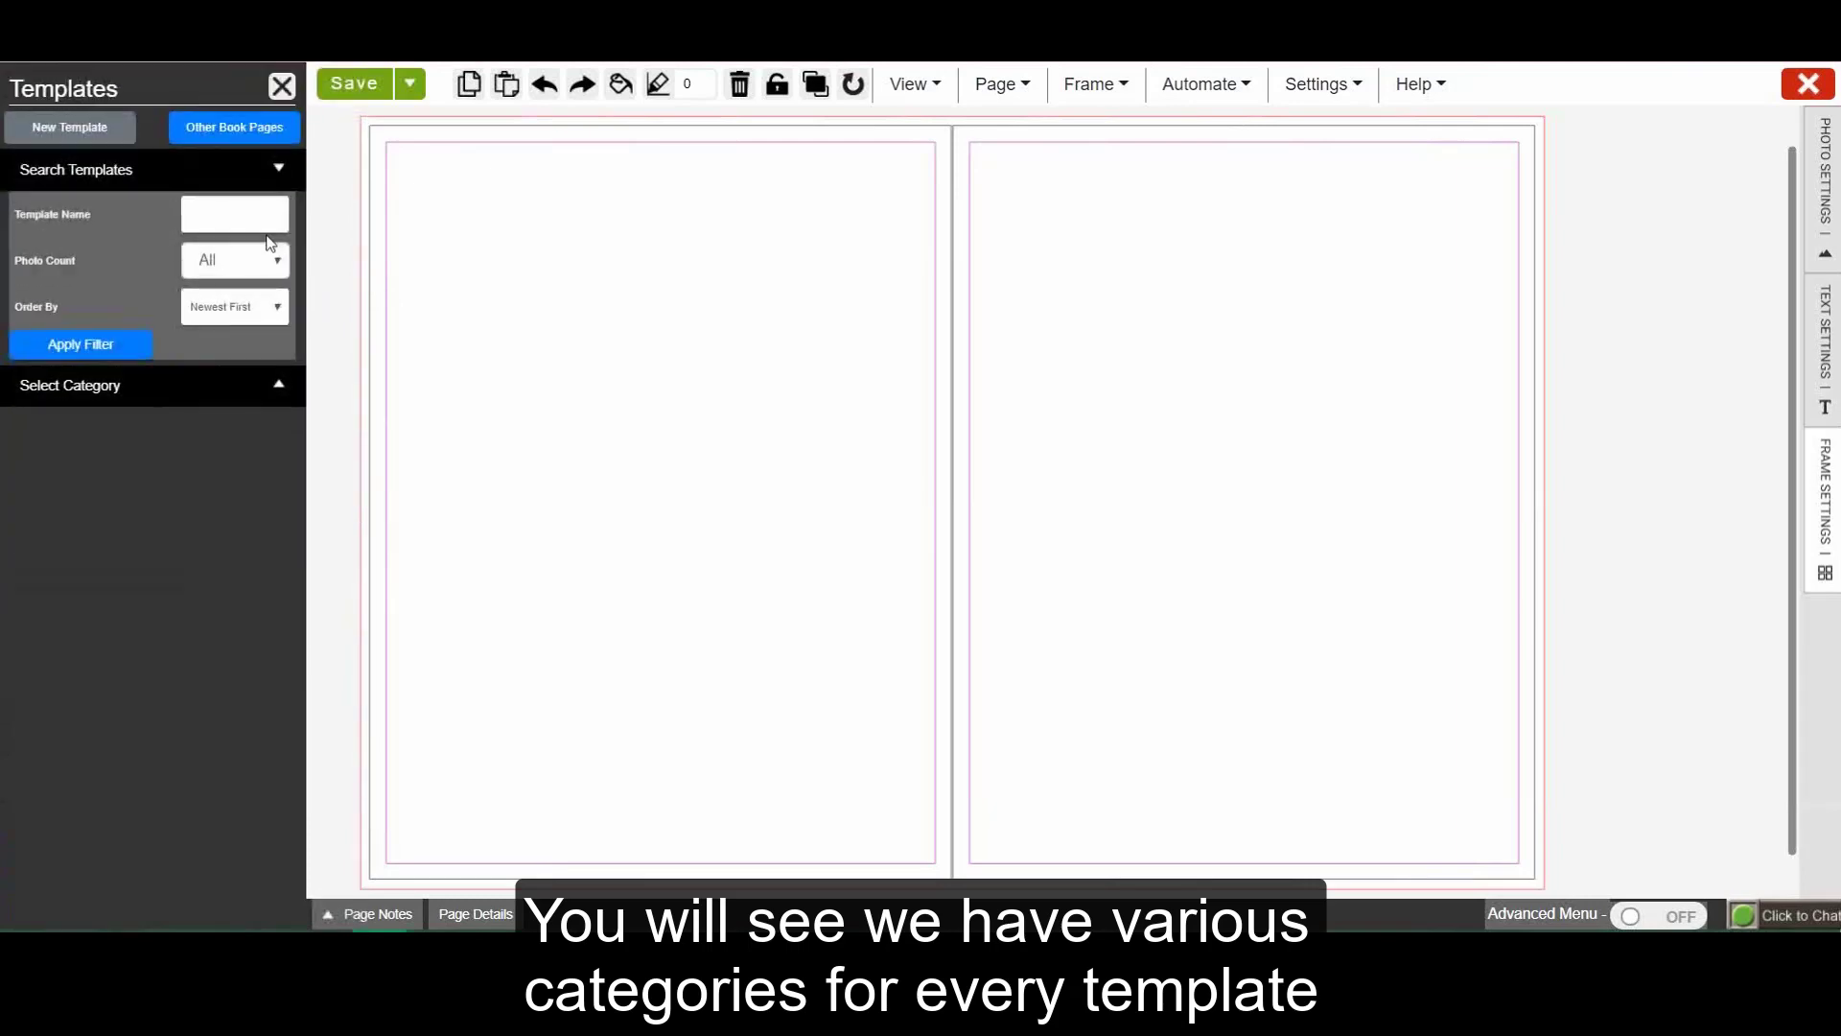
Filter templates to the Storybook *NEW* category, leaving the photo count filter at All
{"action": "left_click", "coordinate": [241, 385]}
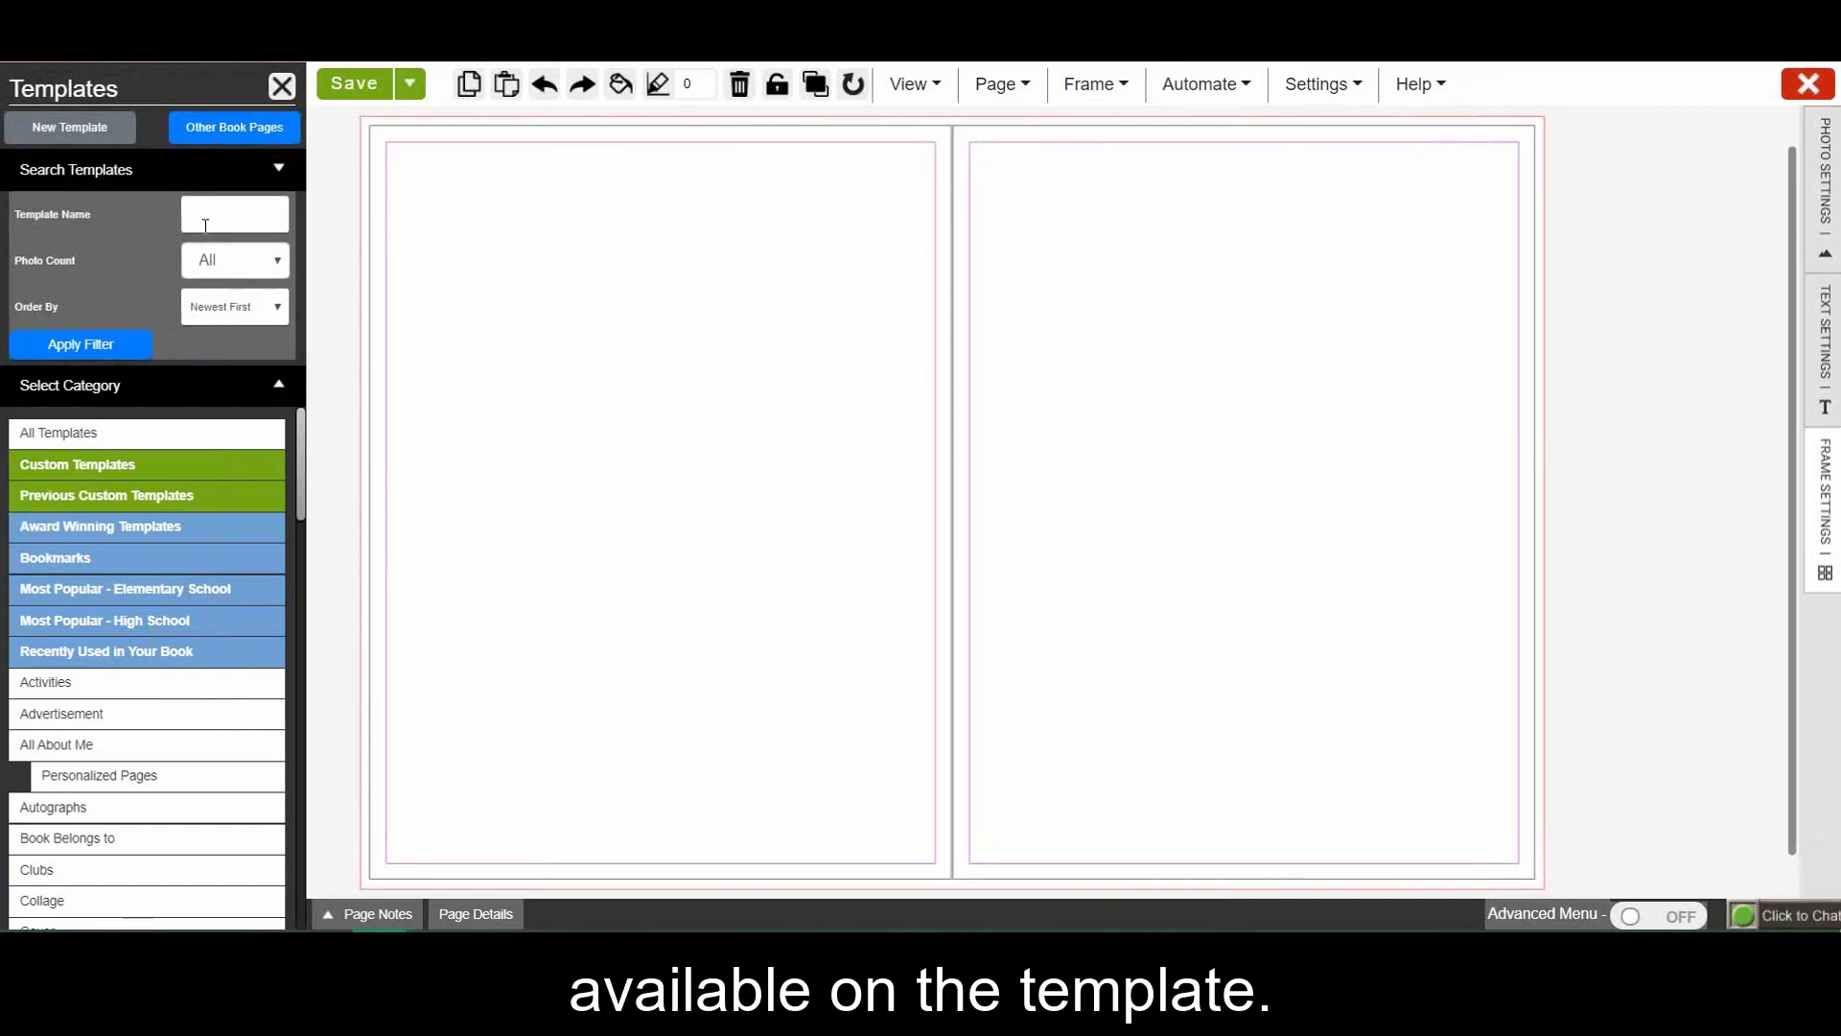
{"action": "left_click", "coordinate": [268, 264]}
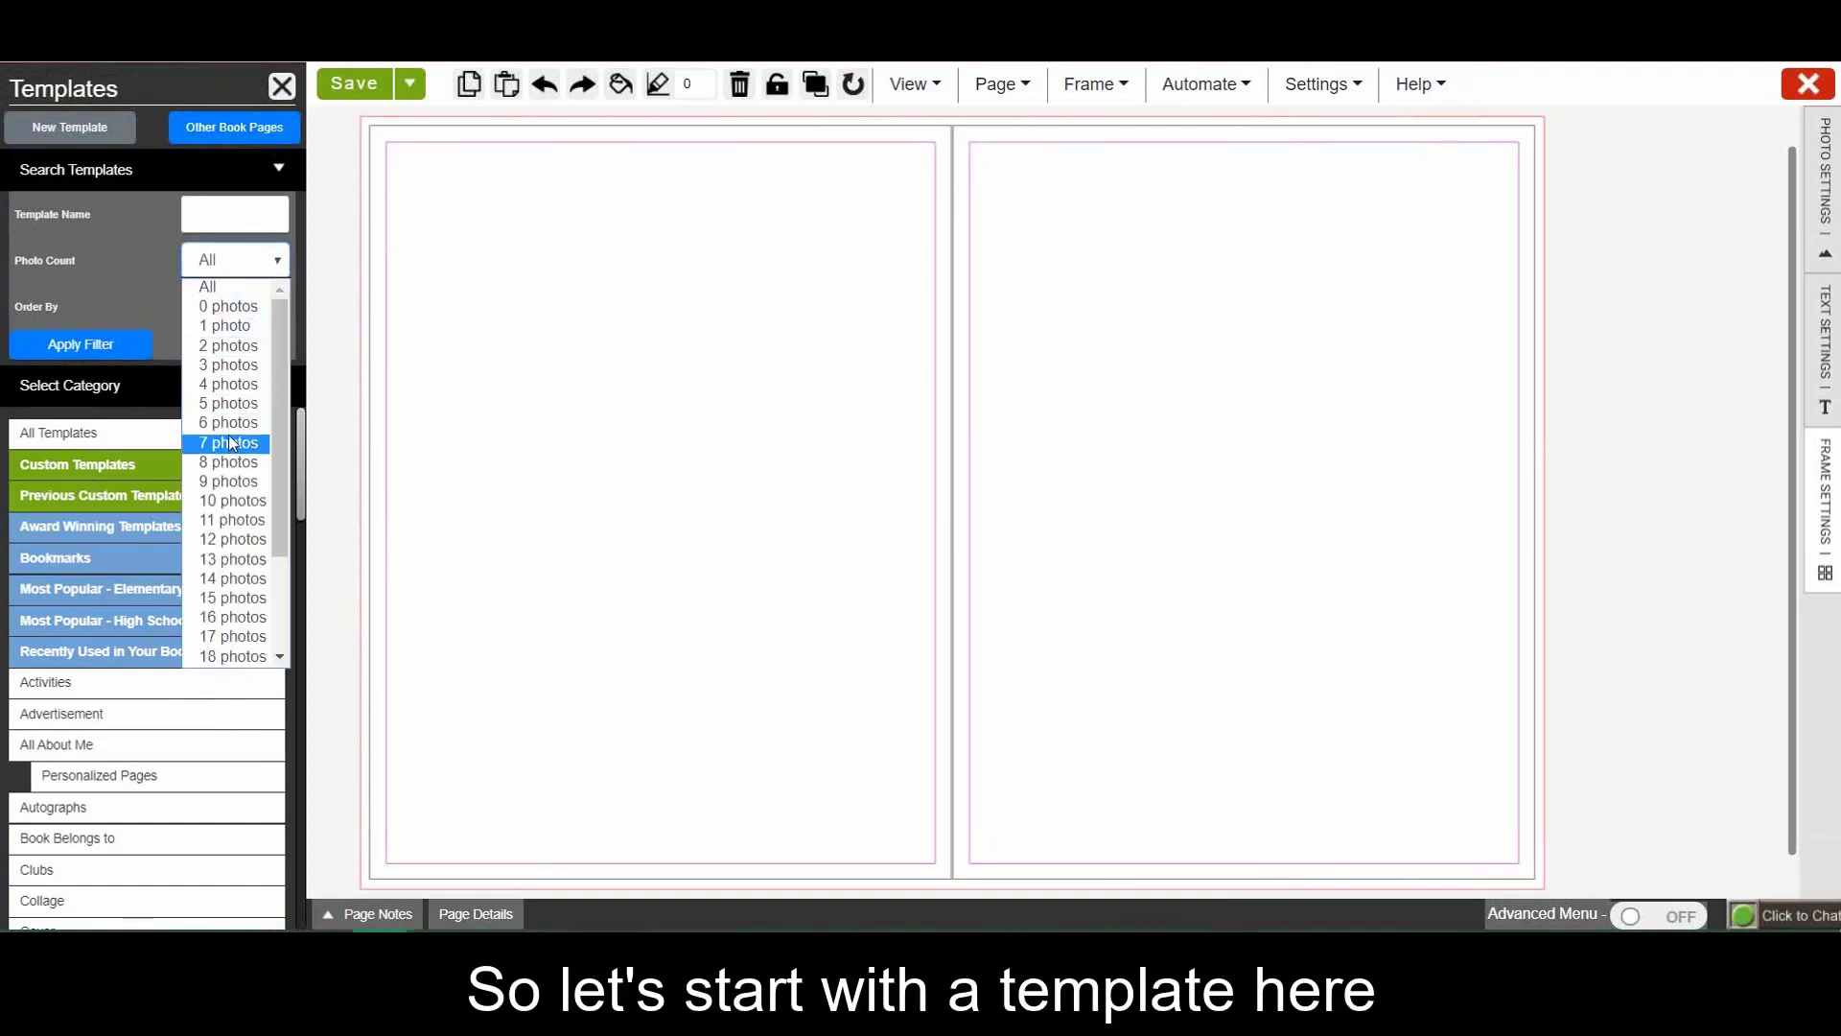
{"action": "left_click", "coordinate": [272, 265]}
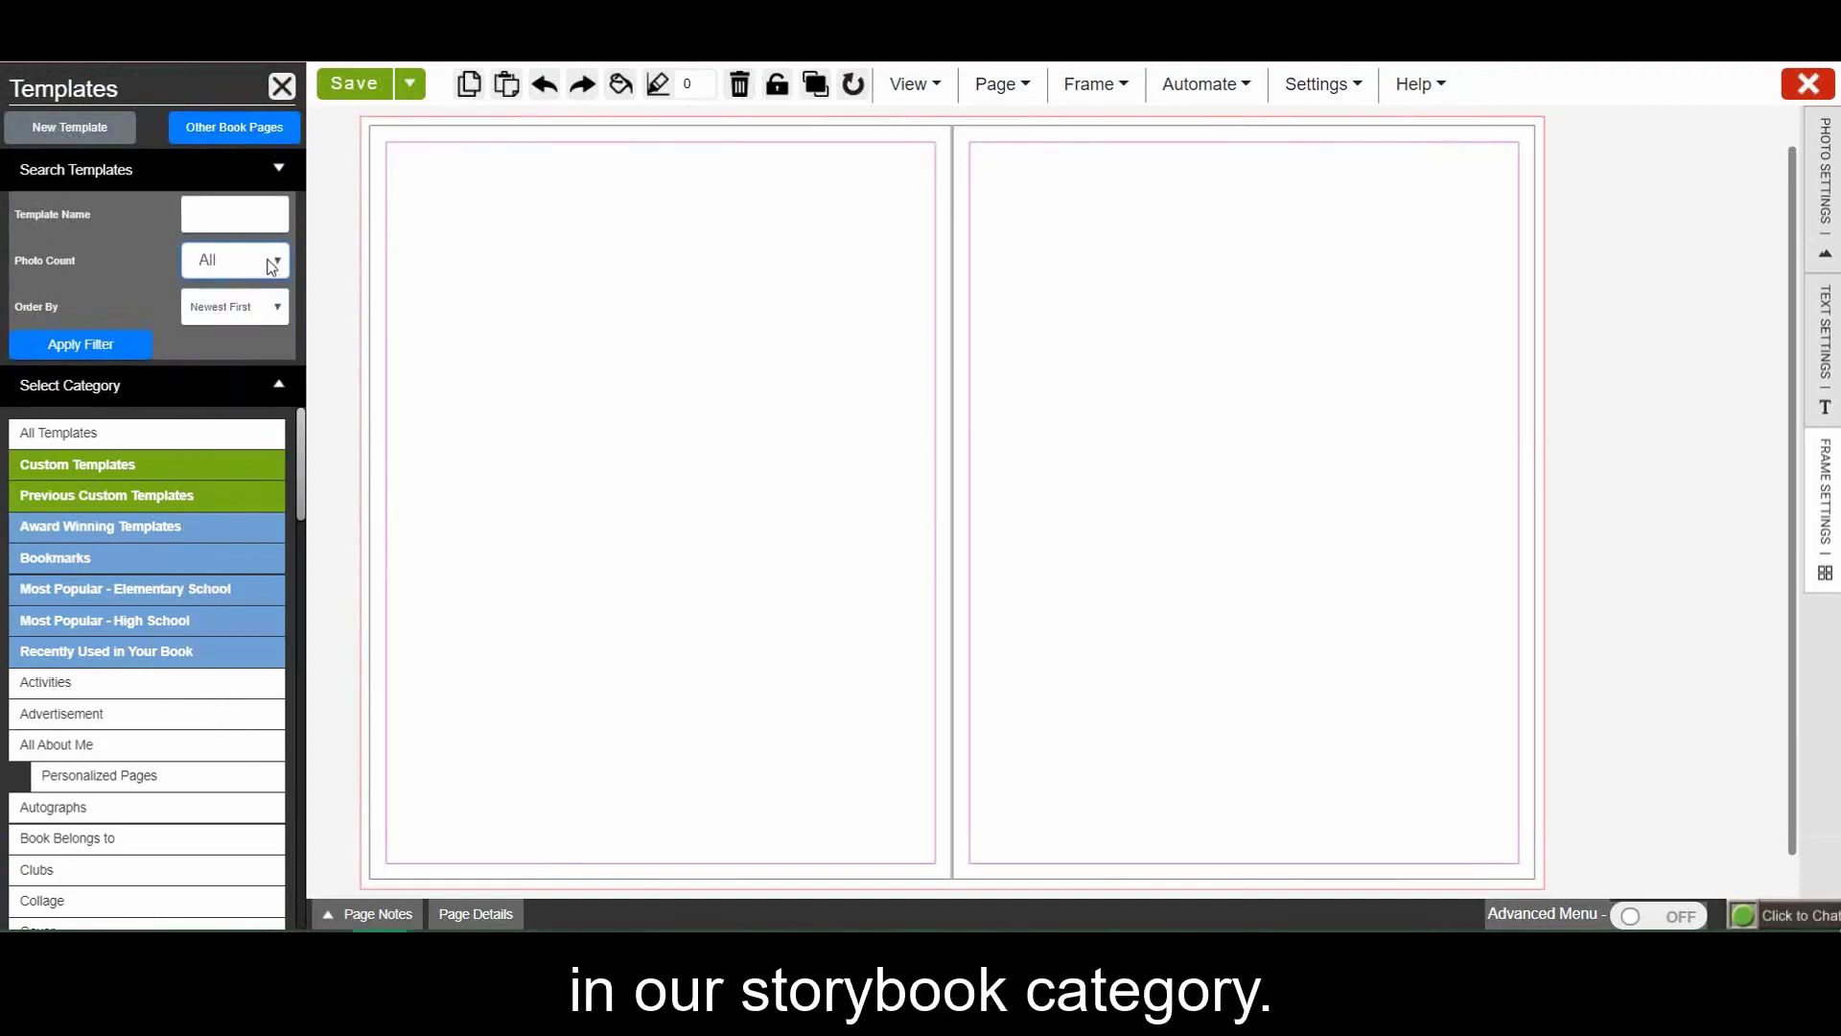
{"action": "scroll", "coordinate": [153, 588], "scroll_direction": "down", "scroll_amount": 15}
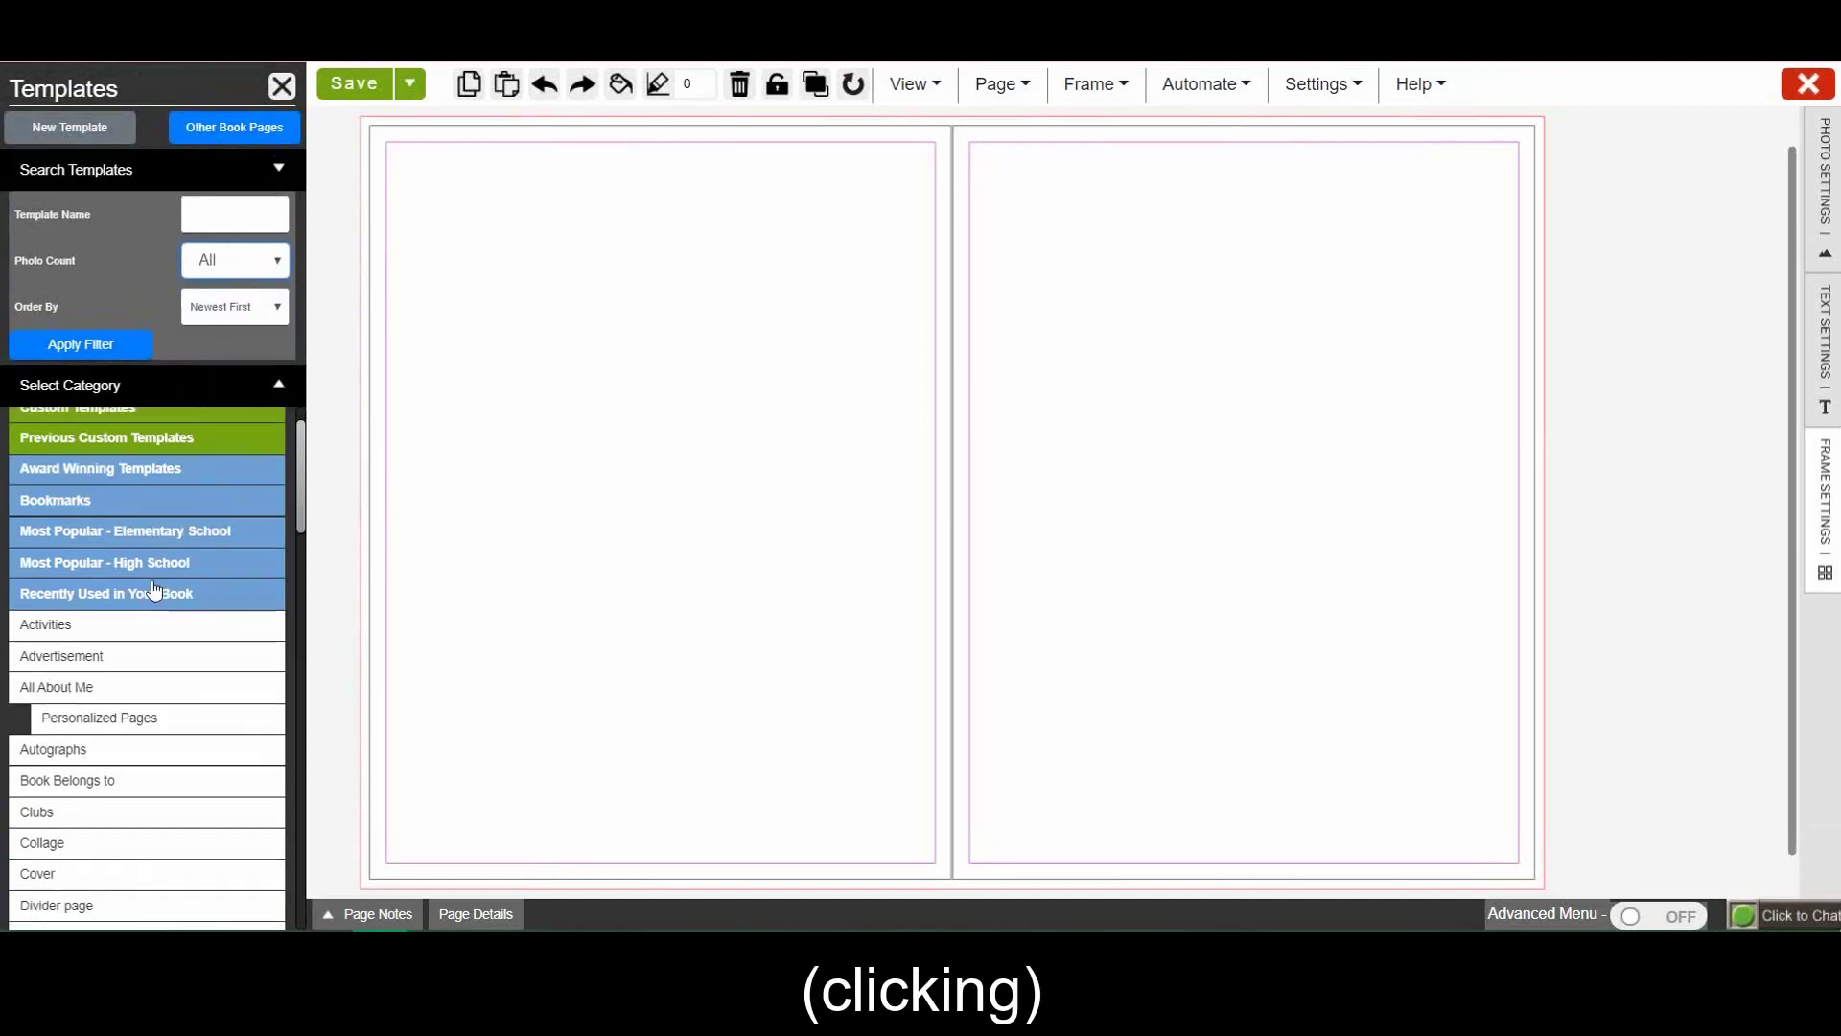
{"action": "scroll", "coordinate": [153, 589], "scroll_direction": "down", "scroll_amount": 10}
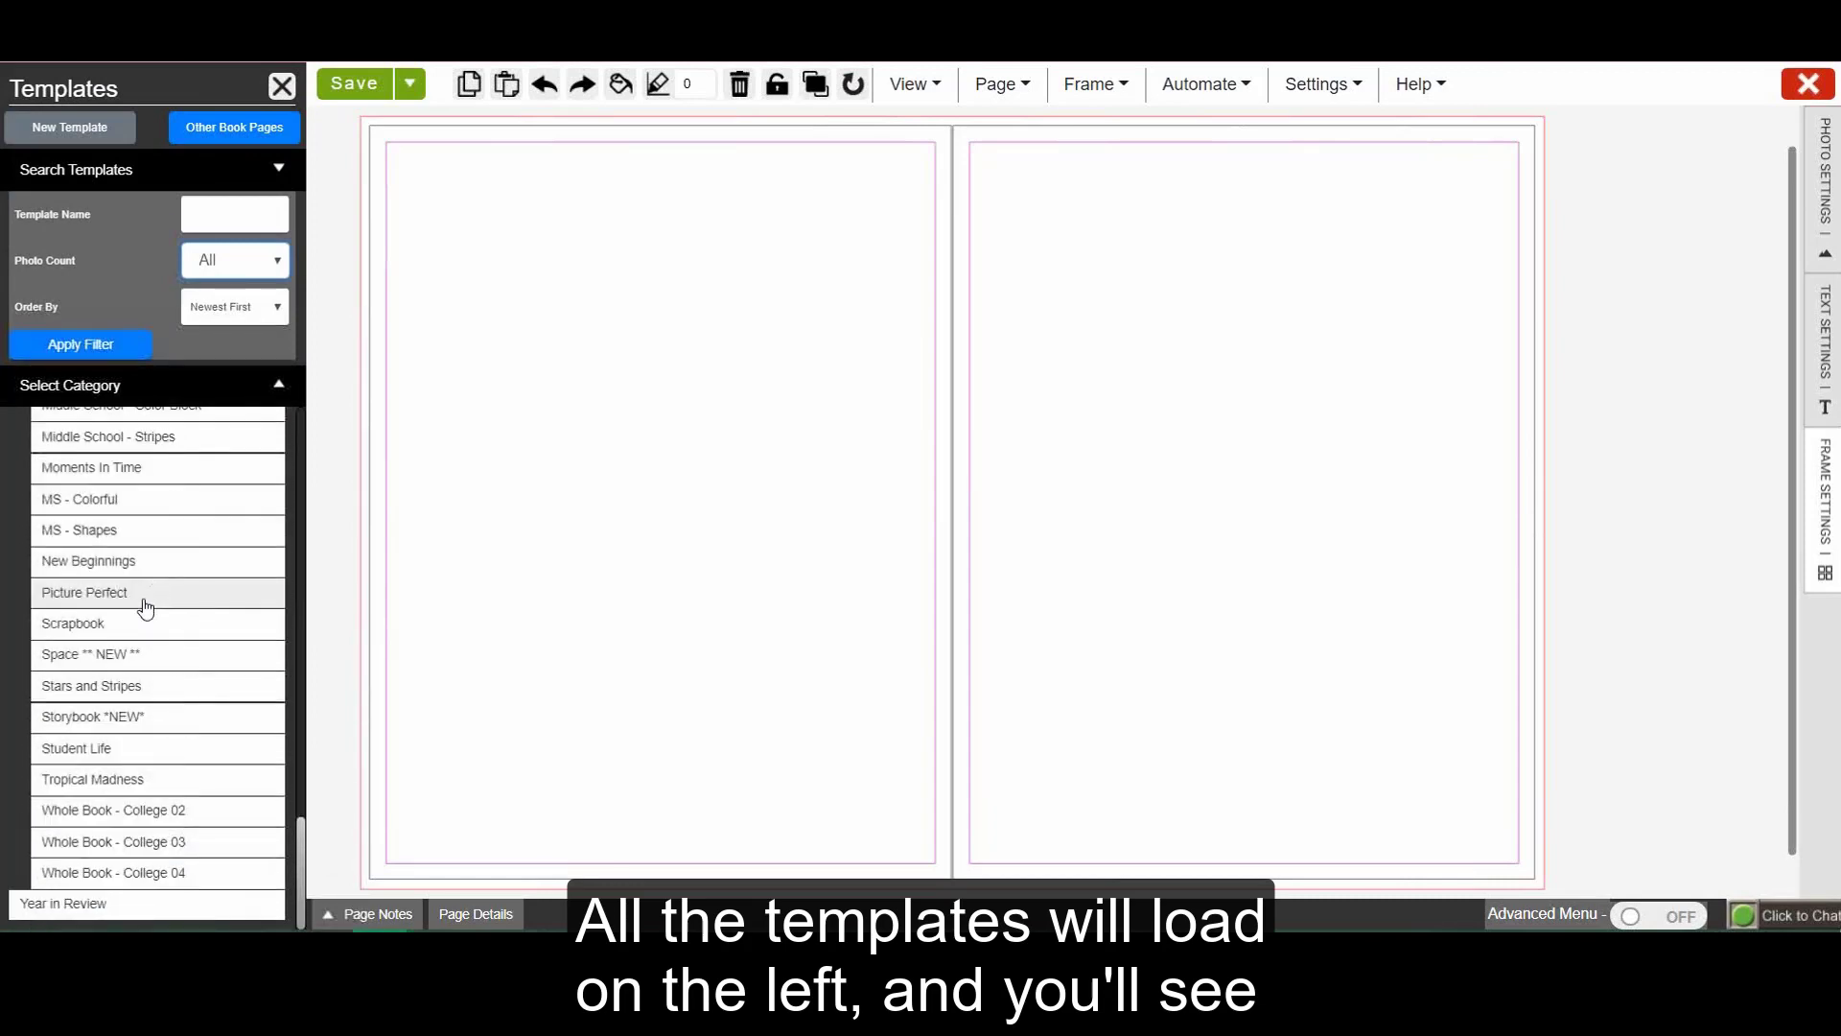
{"action": "left_click", "coordinate": [116, 716]}
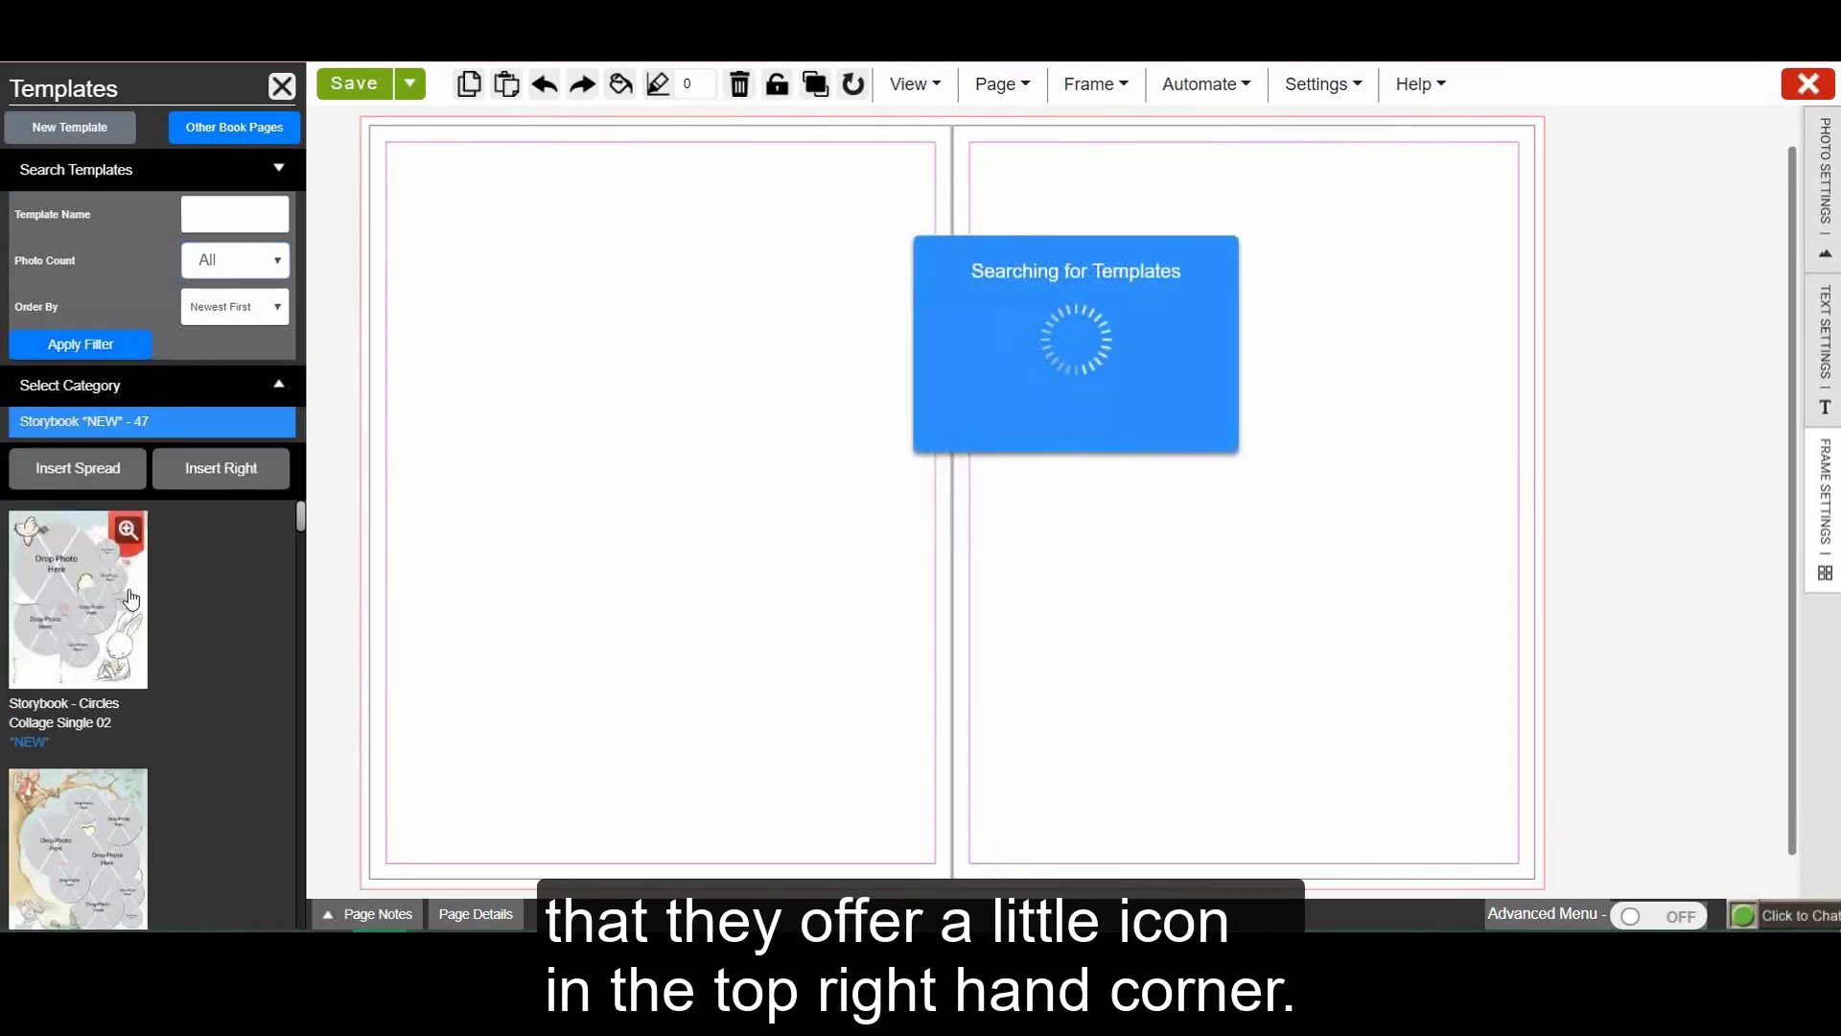
Preview Bunnies Collage Spread 01, then select Storybook - Memories Collage Spread 01 instead
{"action": "left_click", "coordinate": [277, 179]}
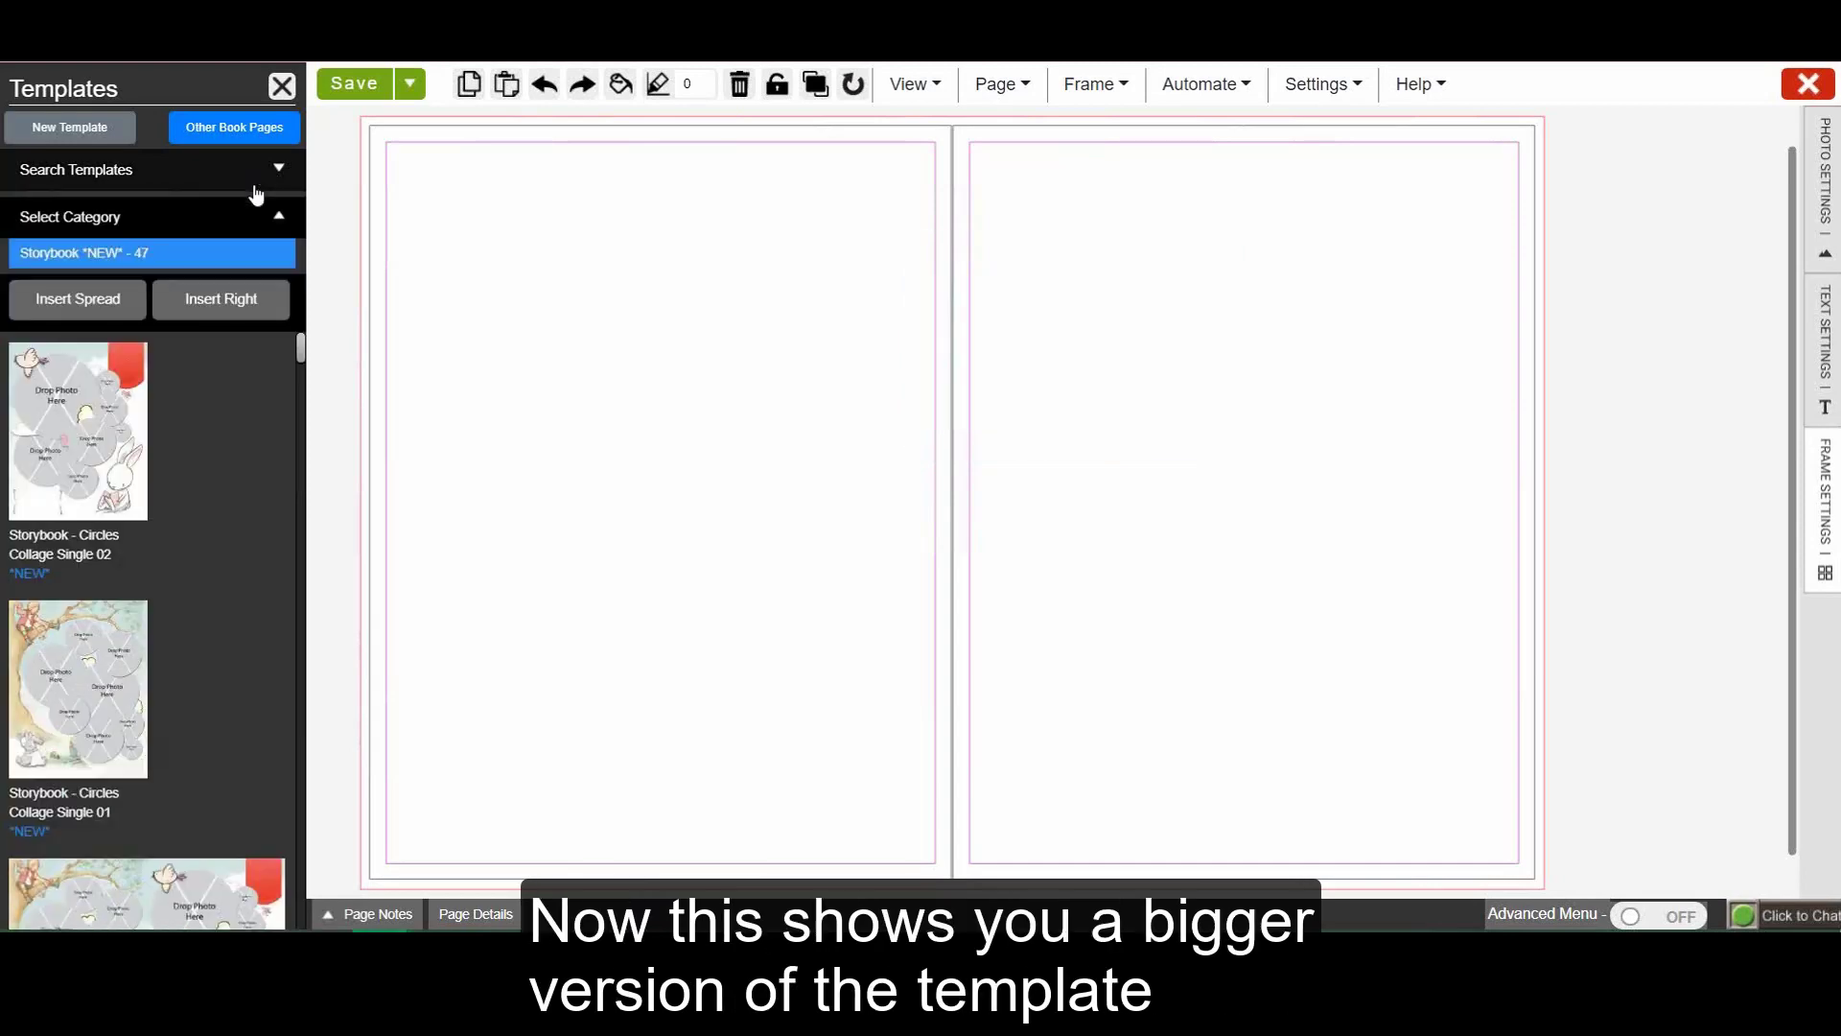
{"action": "mouse_move", "coordinate": [97, 563]}
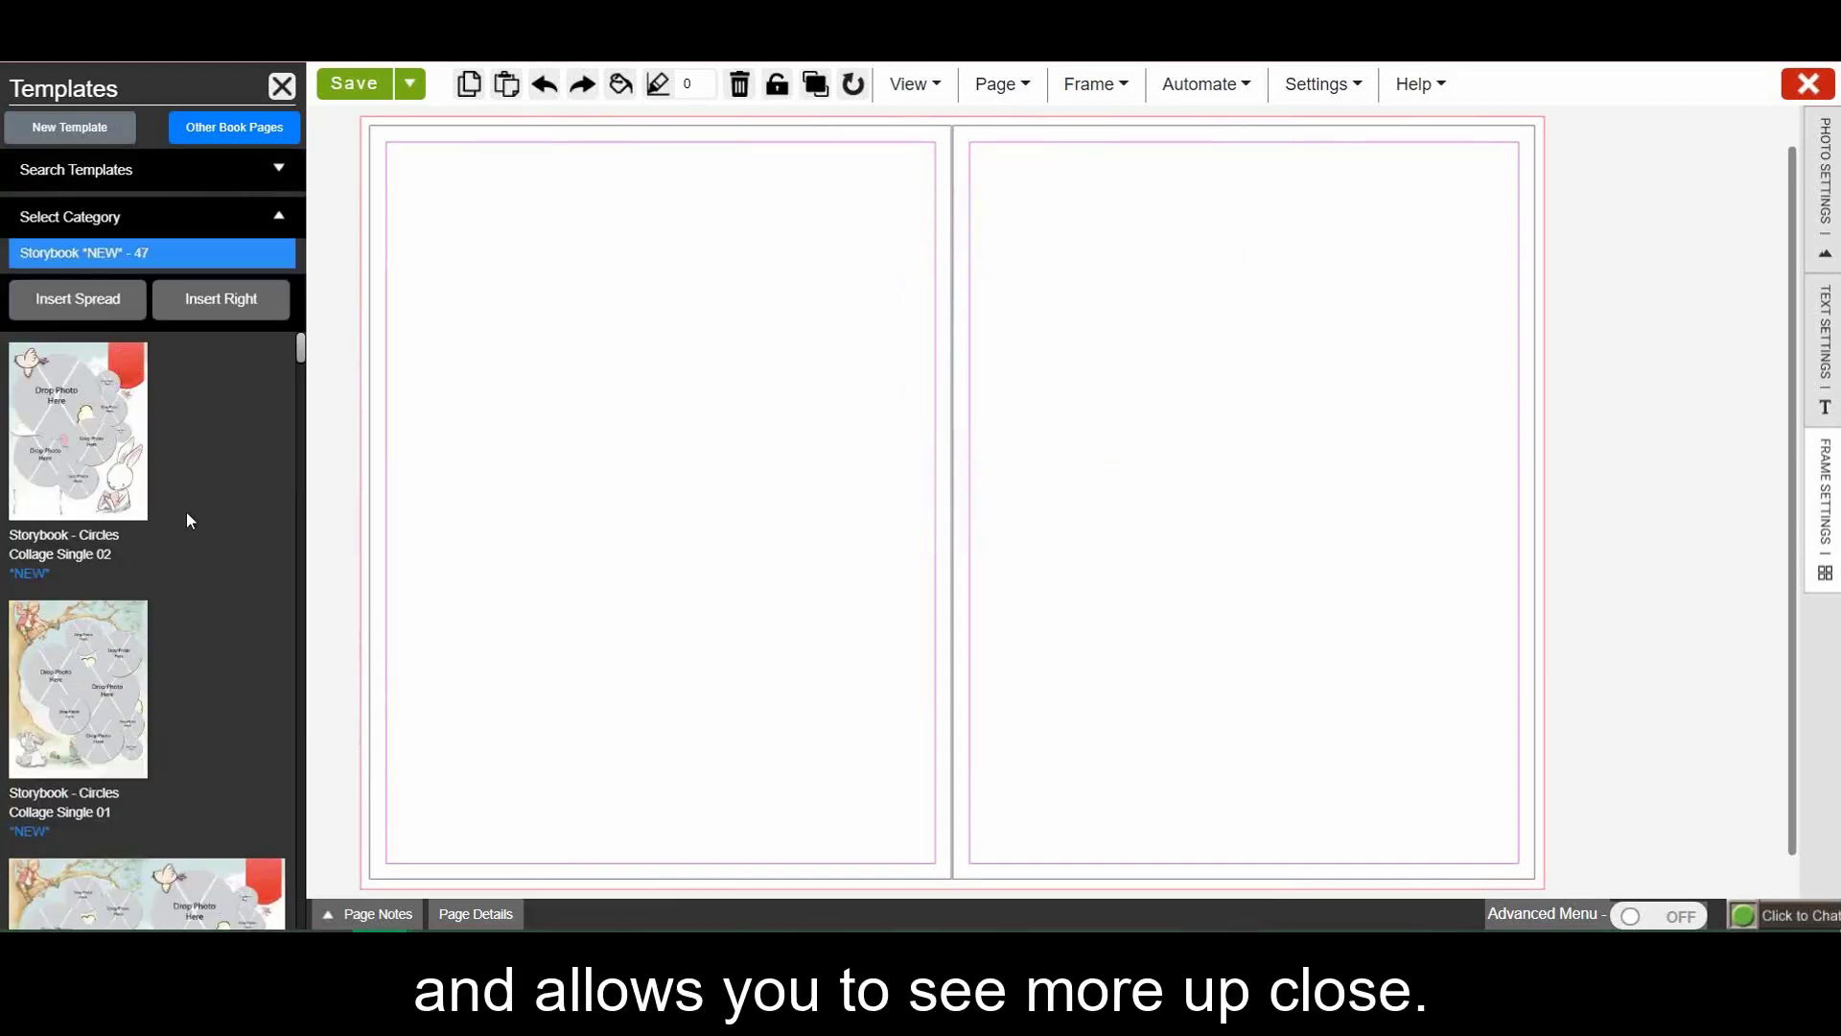
{"action": "scroll", "coordinate": [186, 518], "scroll_direction": "down", "scroll_amount": 5}
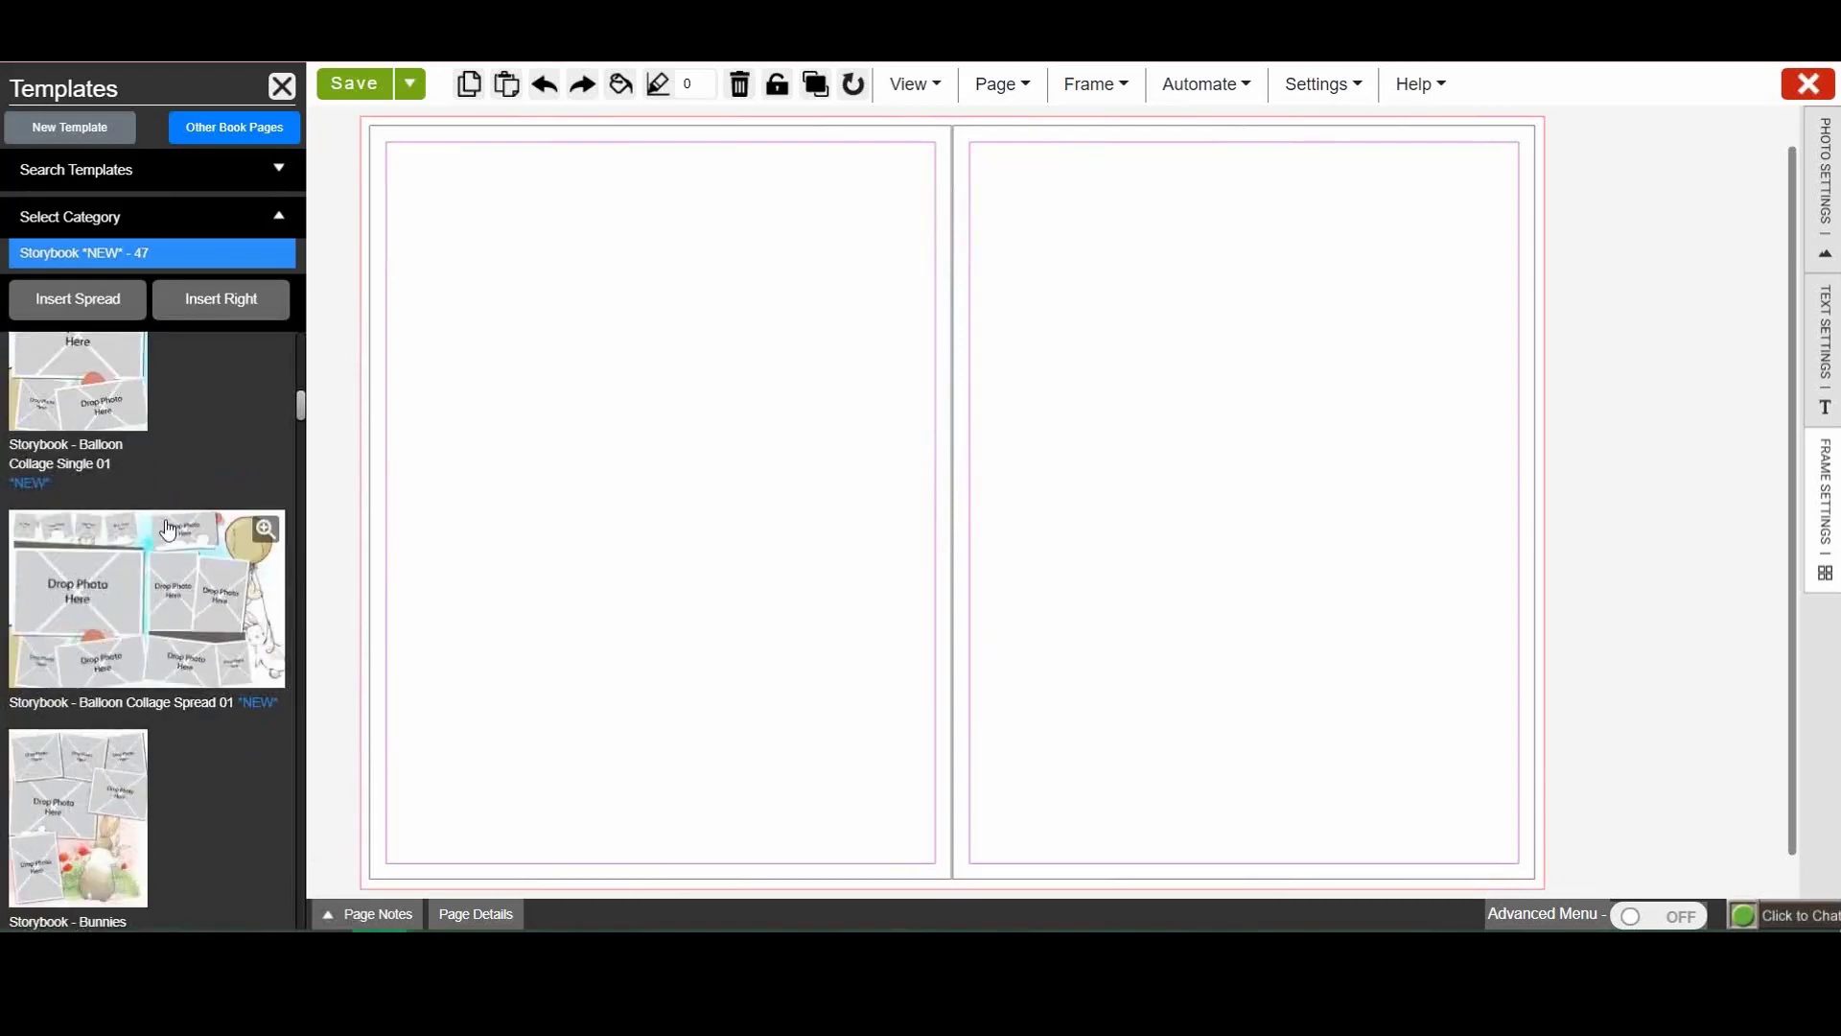
{"action": "scroll", "coordinate": [167, 526], "scroll_direction": "down", "scroll_amount": 5}
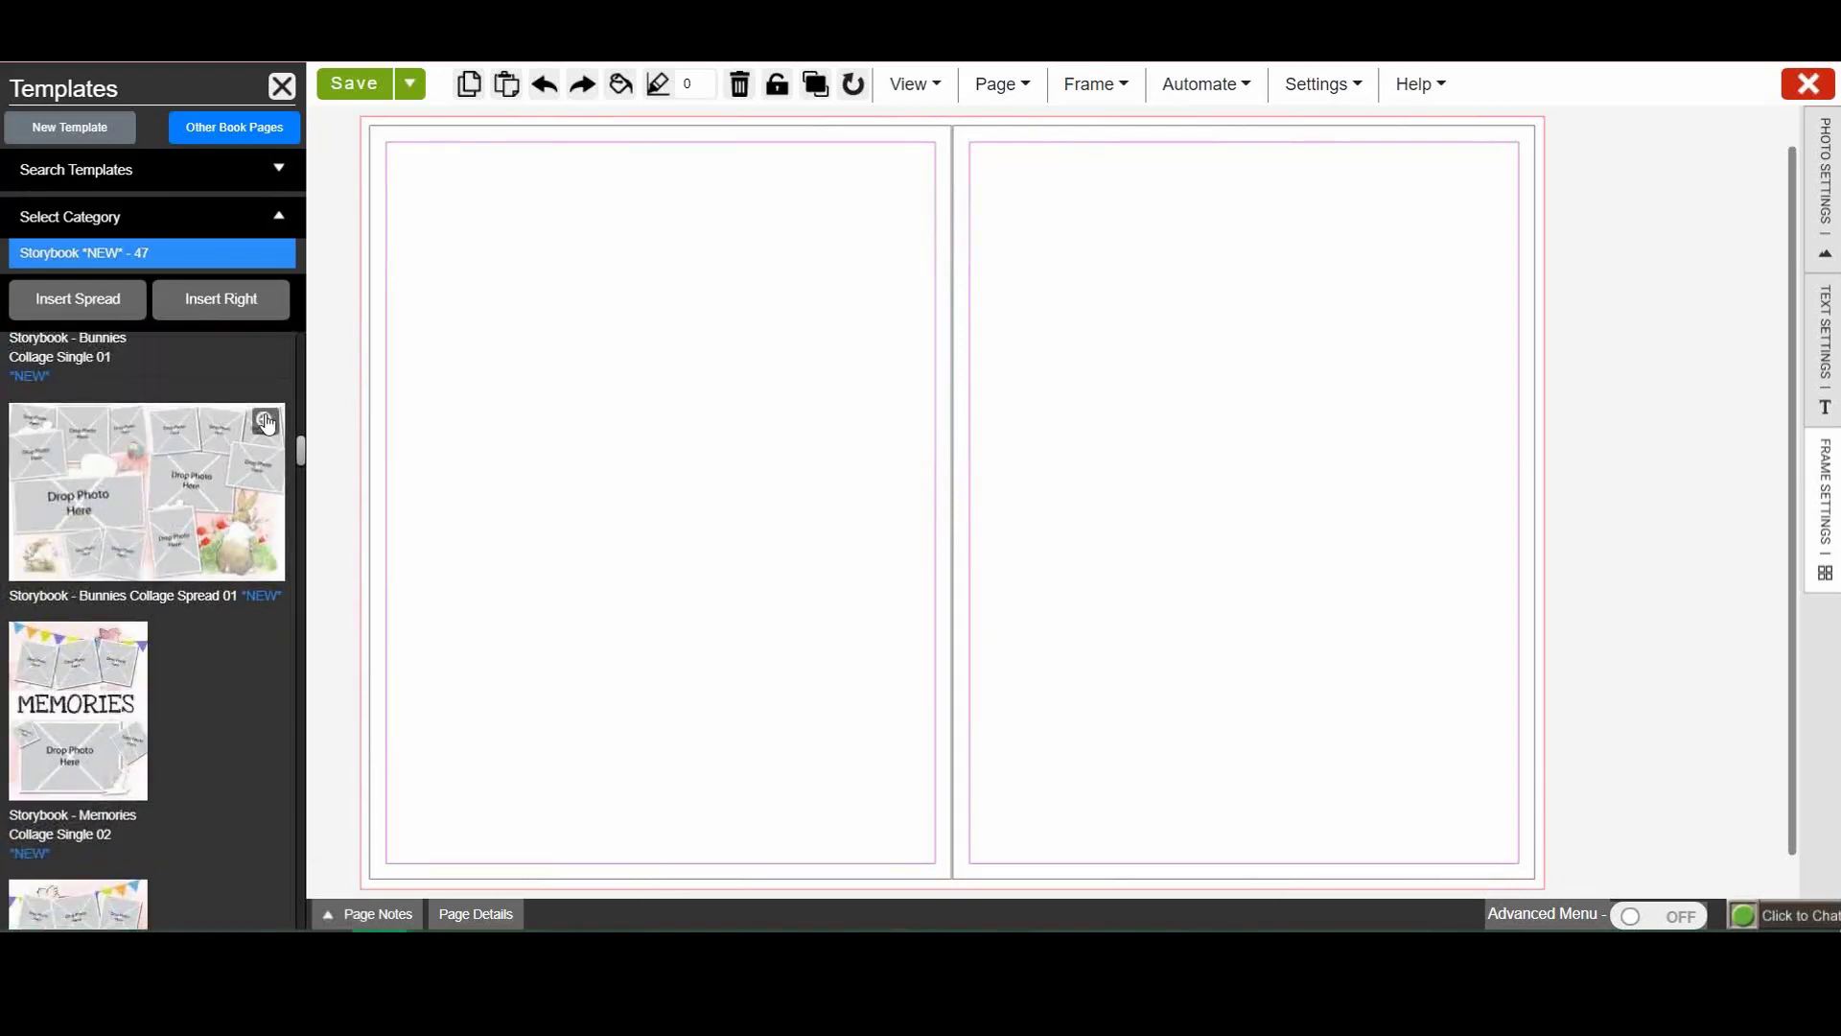
{"action": "left_click", "coordinate": [266, 421]}
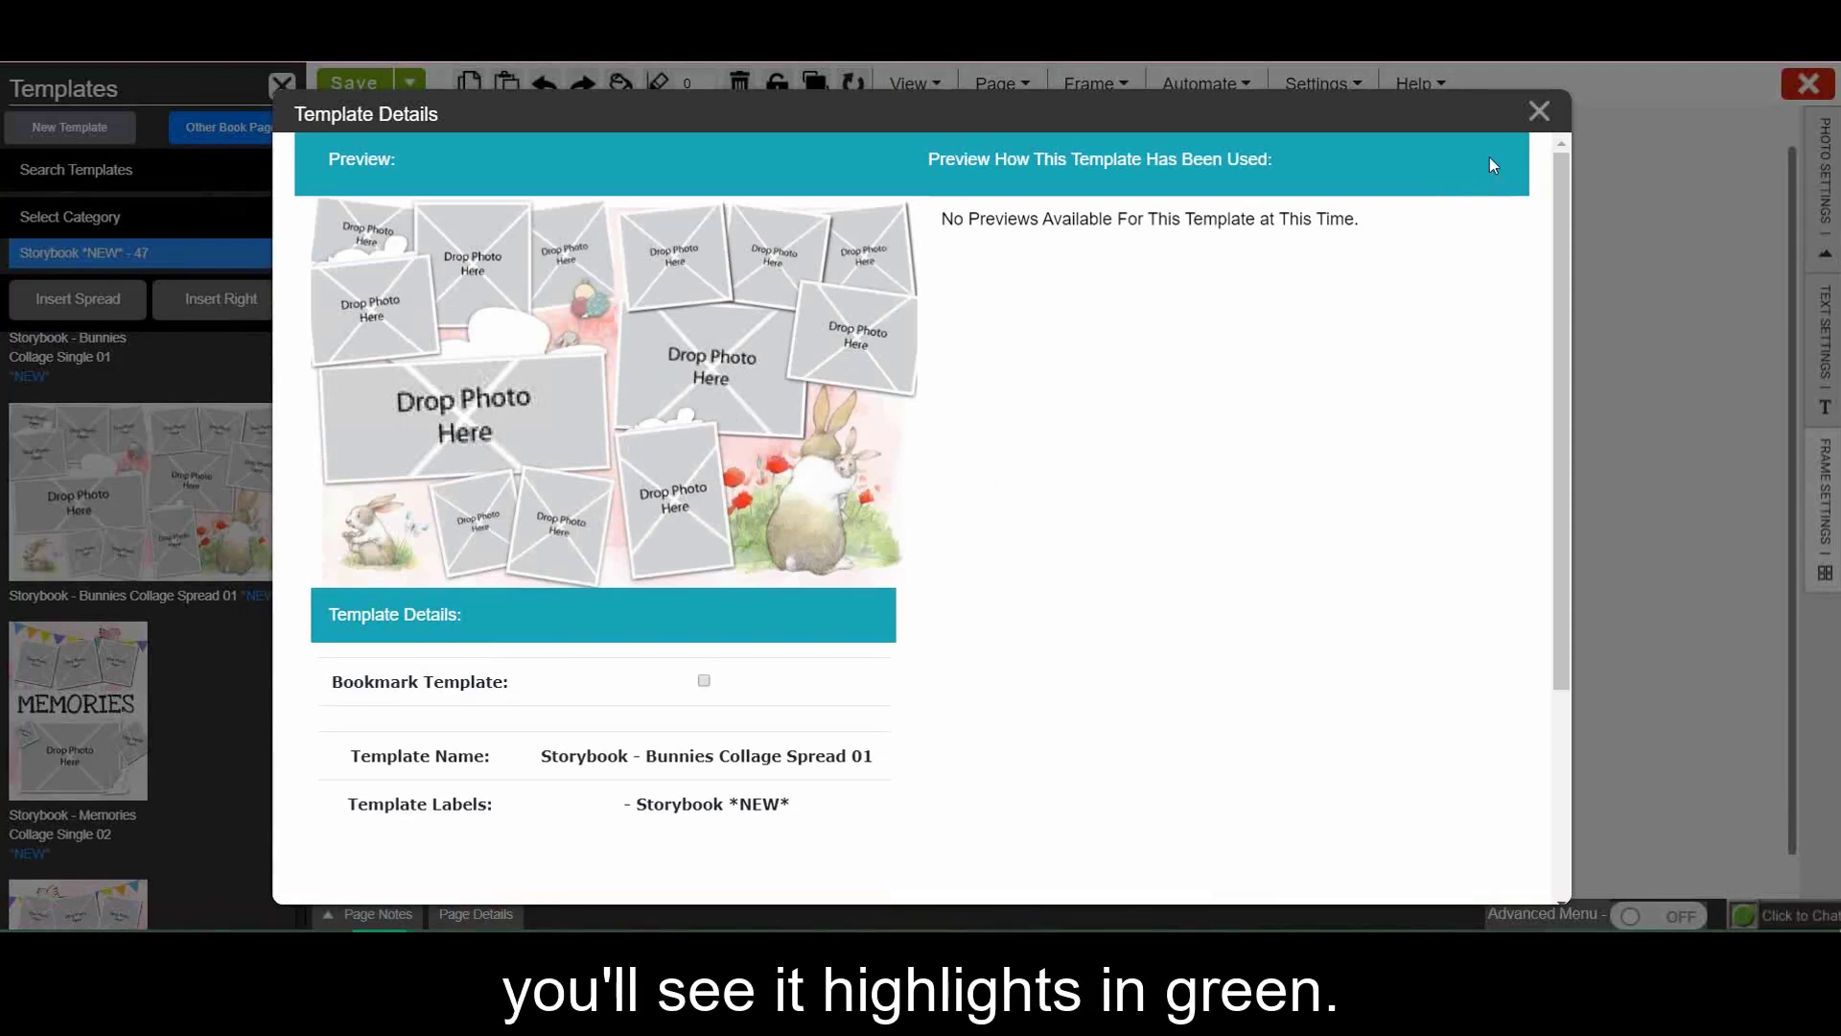
{"action": "left_click", "coordinate": [1539, 112]}
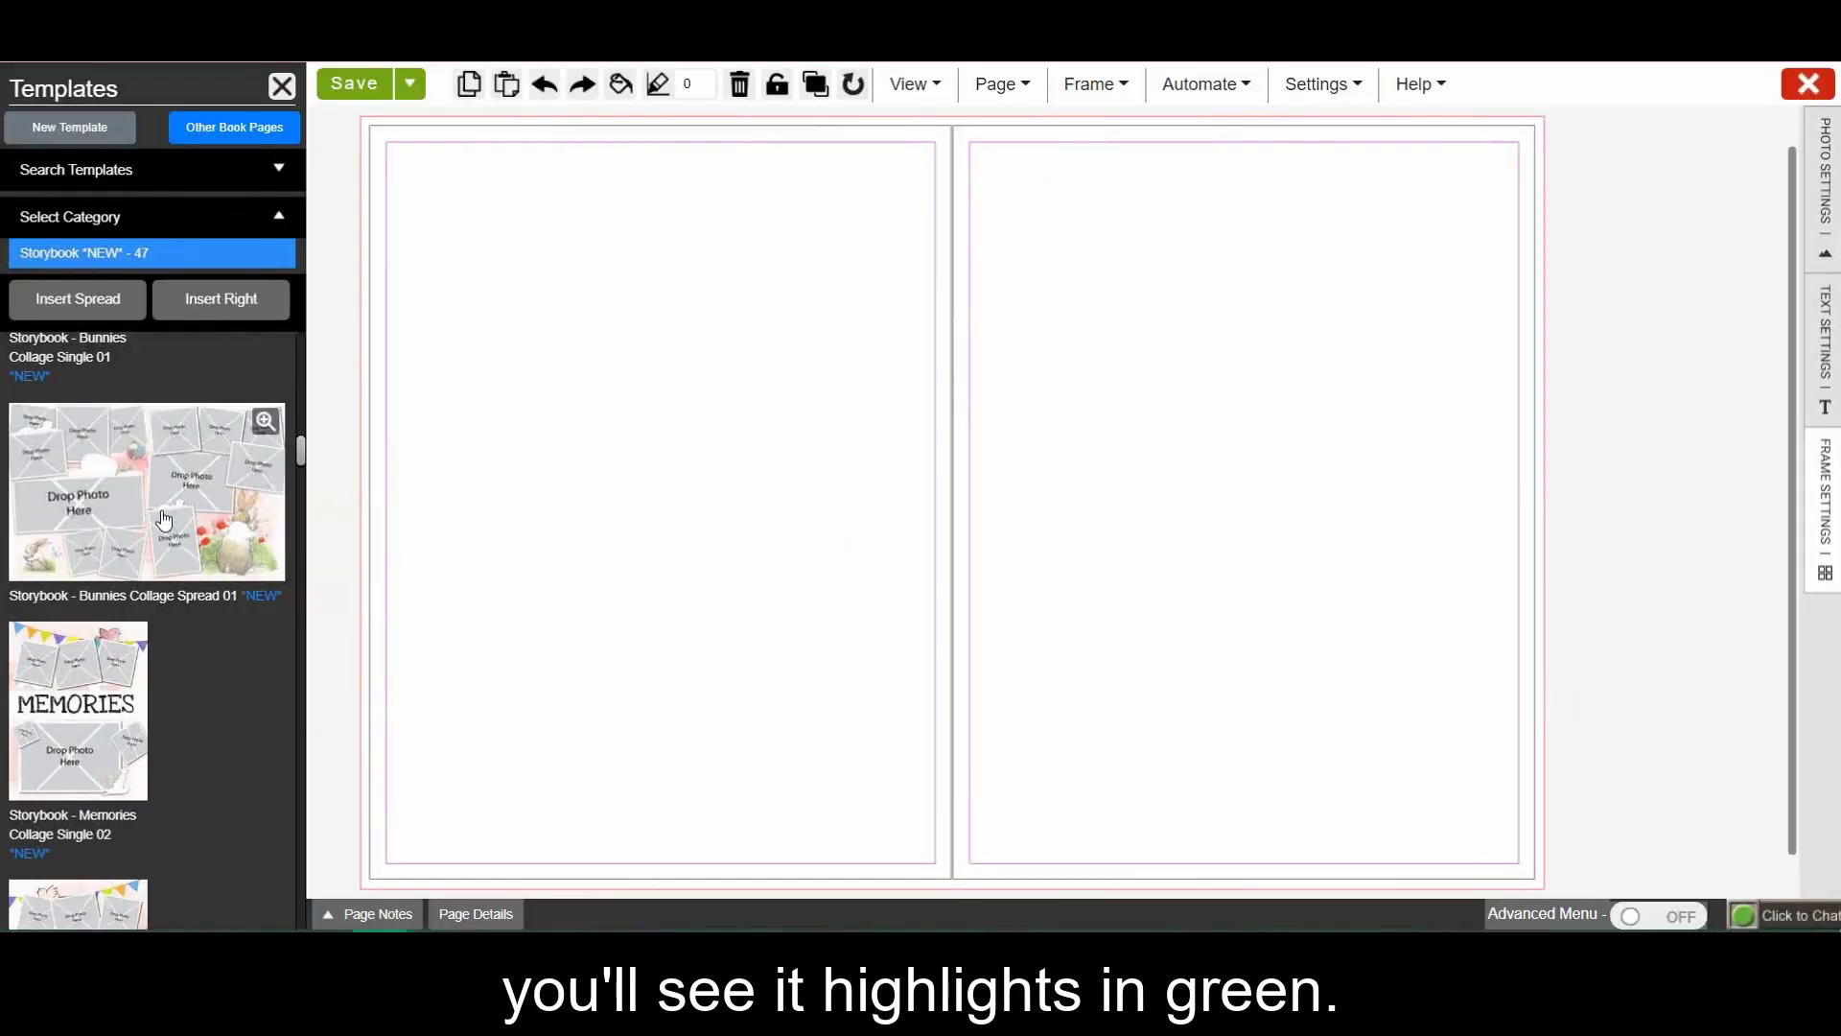
{"action": "scroll", "coordinate": [161, 518], "scroll_direction": "down", "scroll_amount": 6}
{"action": "left_click", "coordinate": [155, 579]}
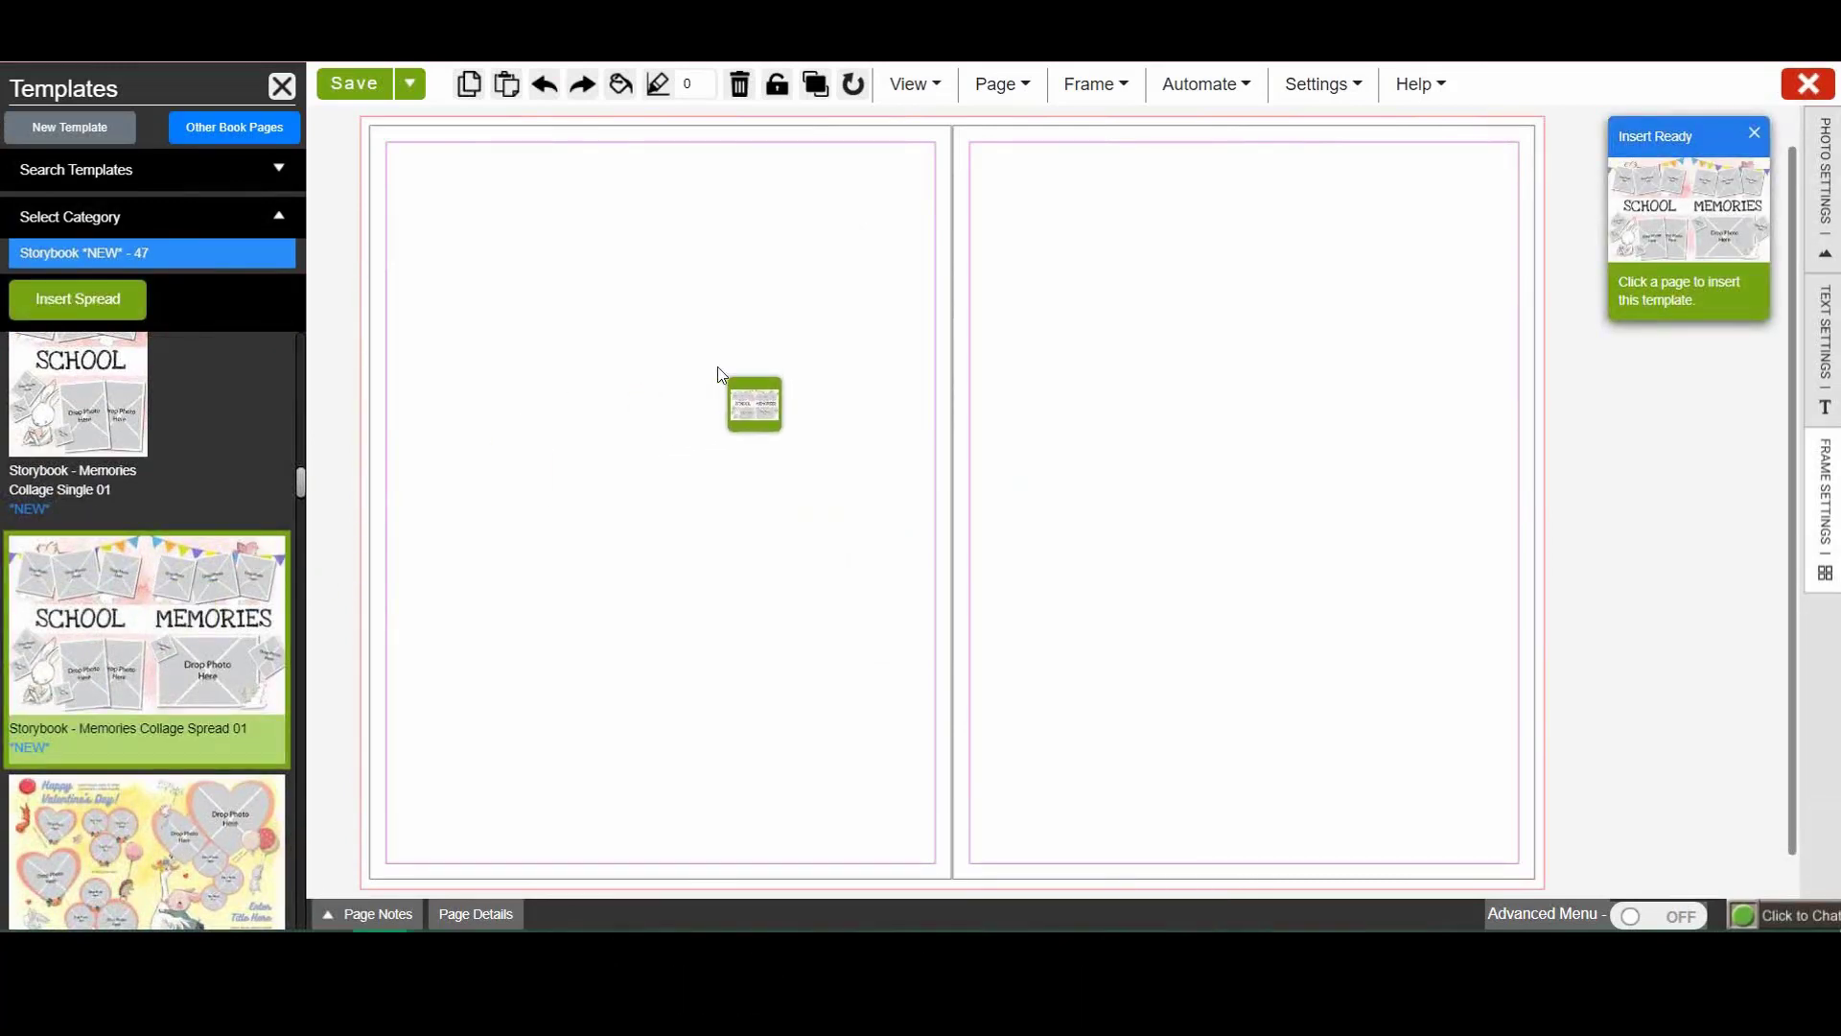
Insert Memories Collage Spread 01 across the spread with its SCHOOL MEMORIES title and photo frames
{"action": "left_click", "coordinate": [720, 374]}
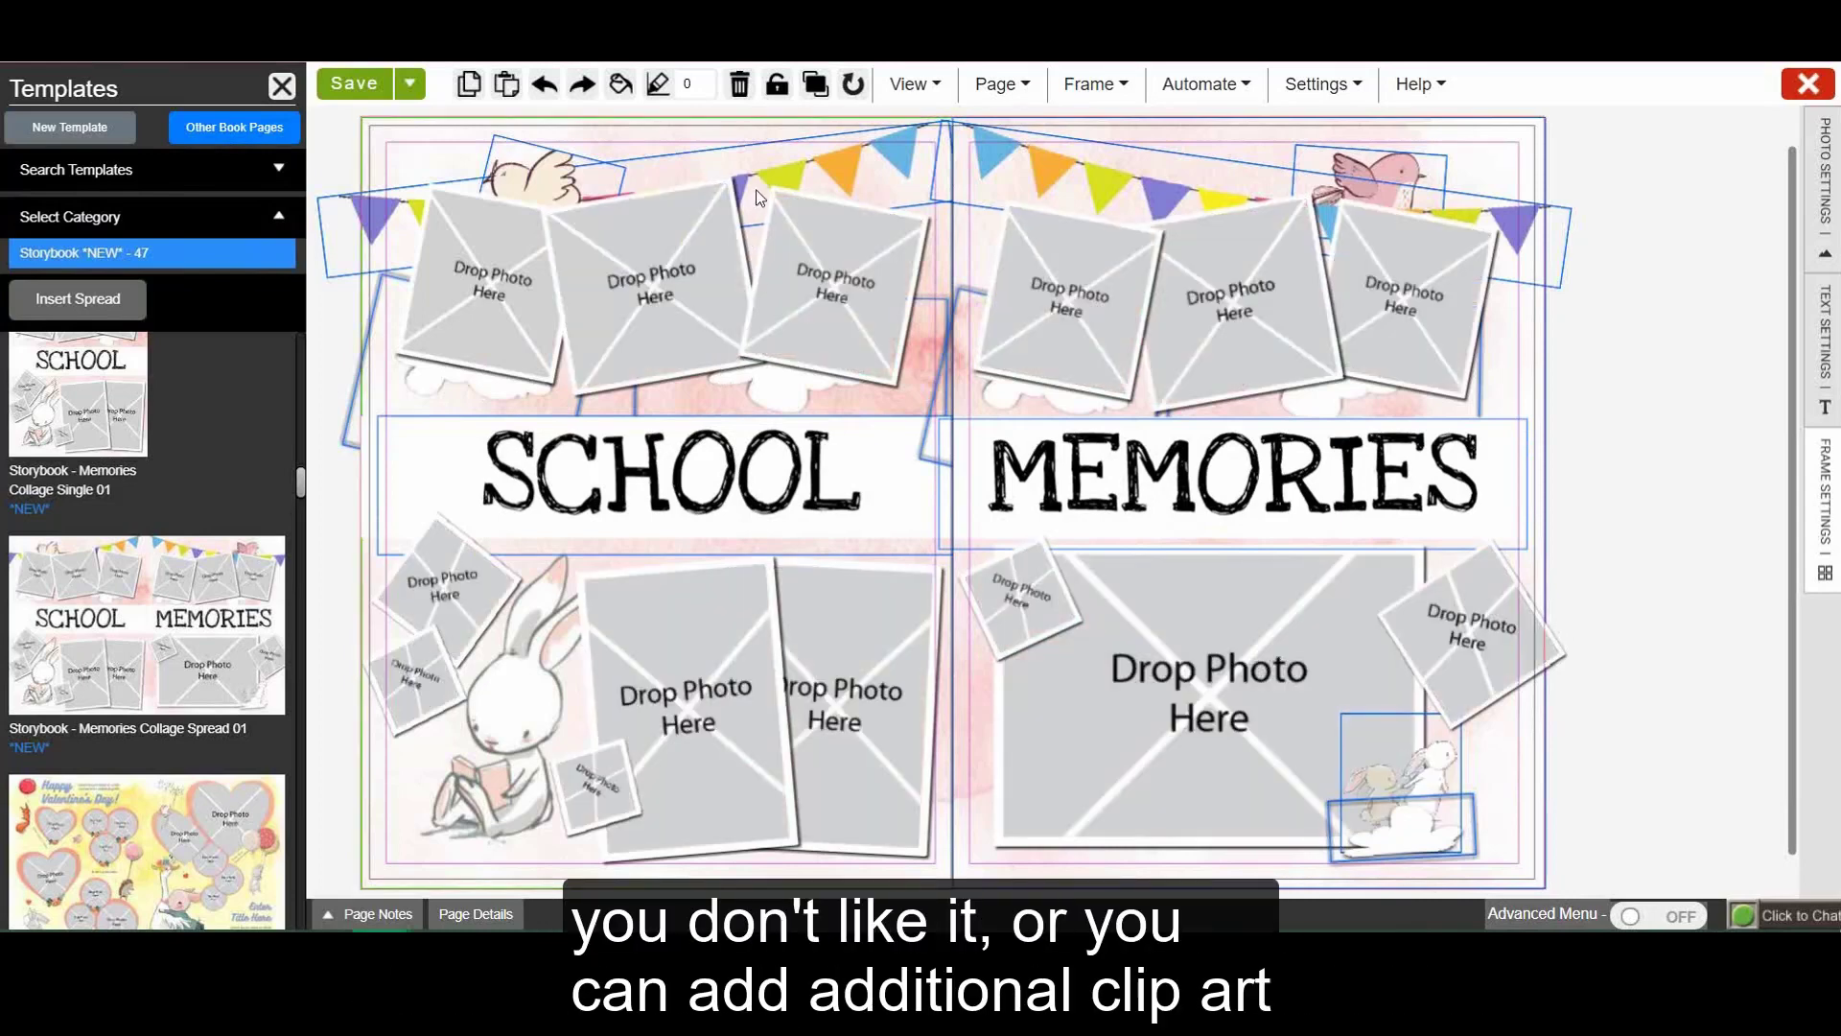
Delete the bunting banner across the right page
{"action": "left_click", "coordinate": [789, 188]}
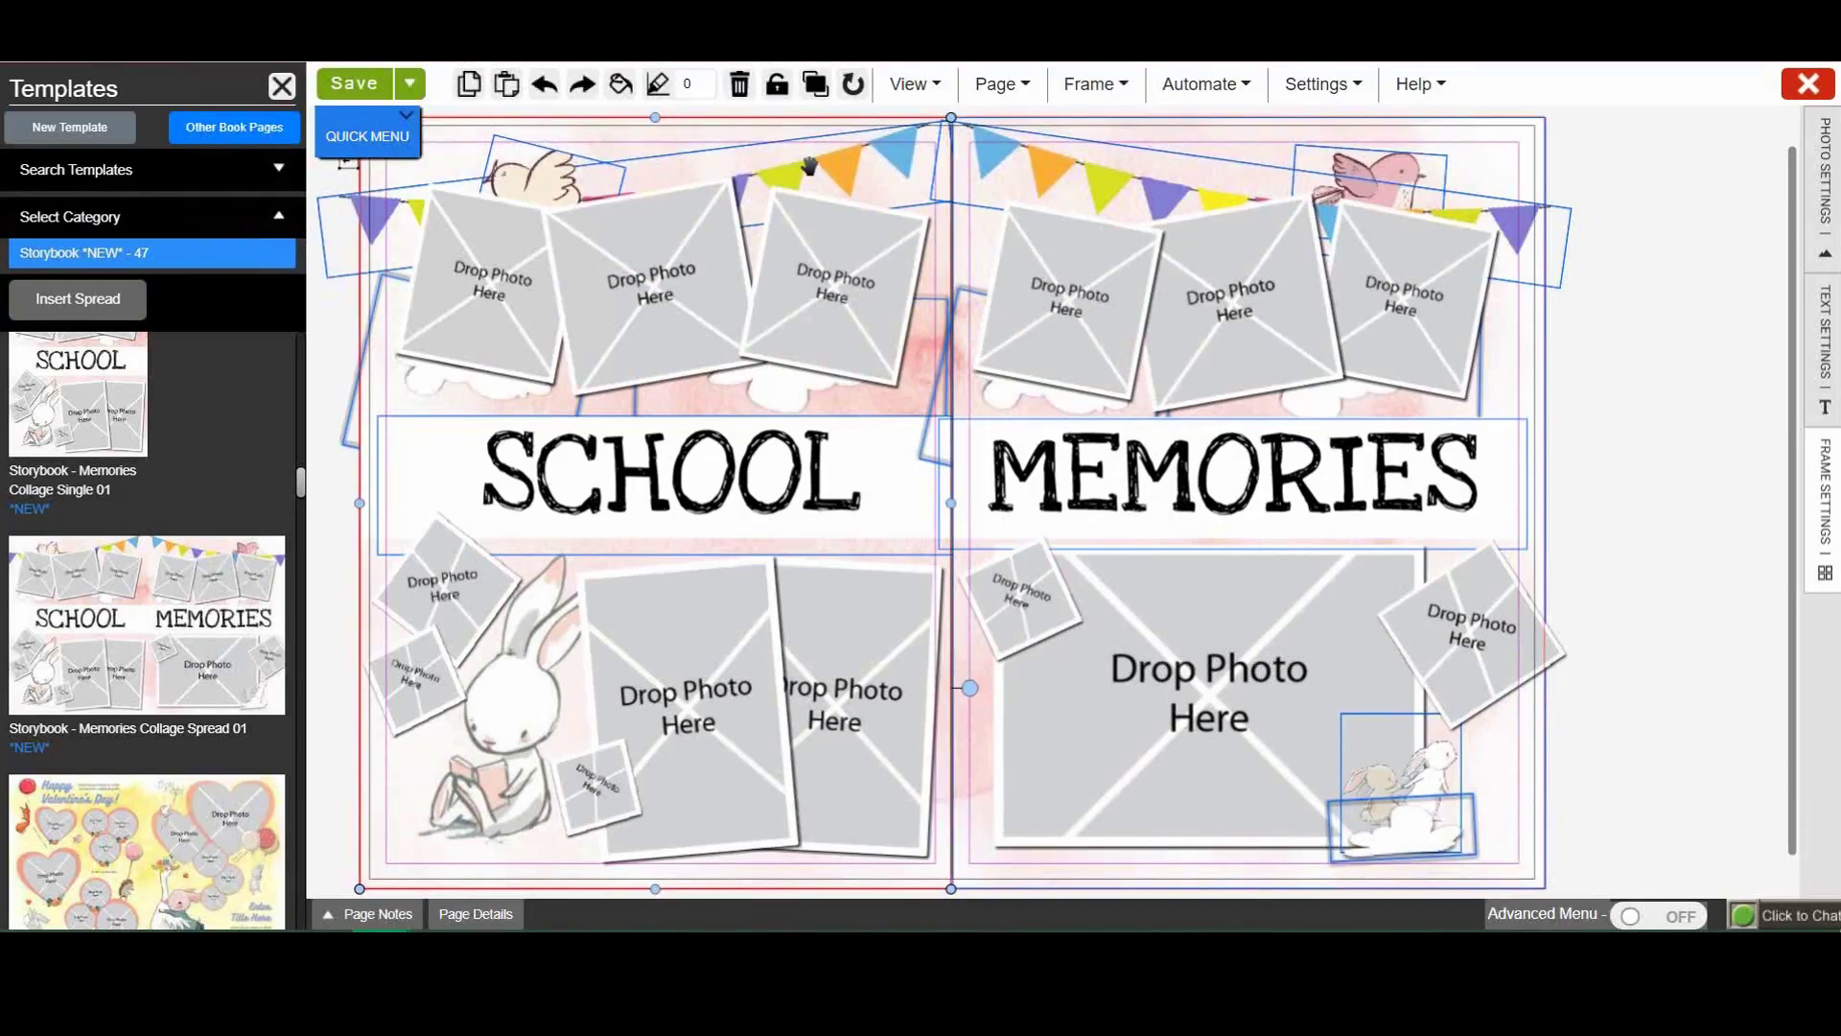
{"action": "left_click", "coordinate": [506, 166]}
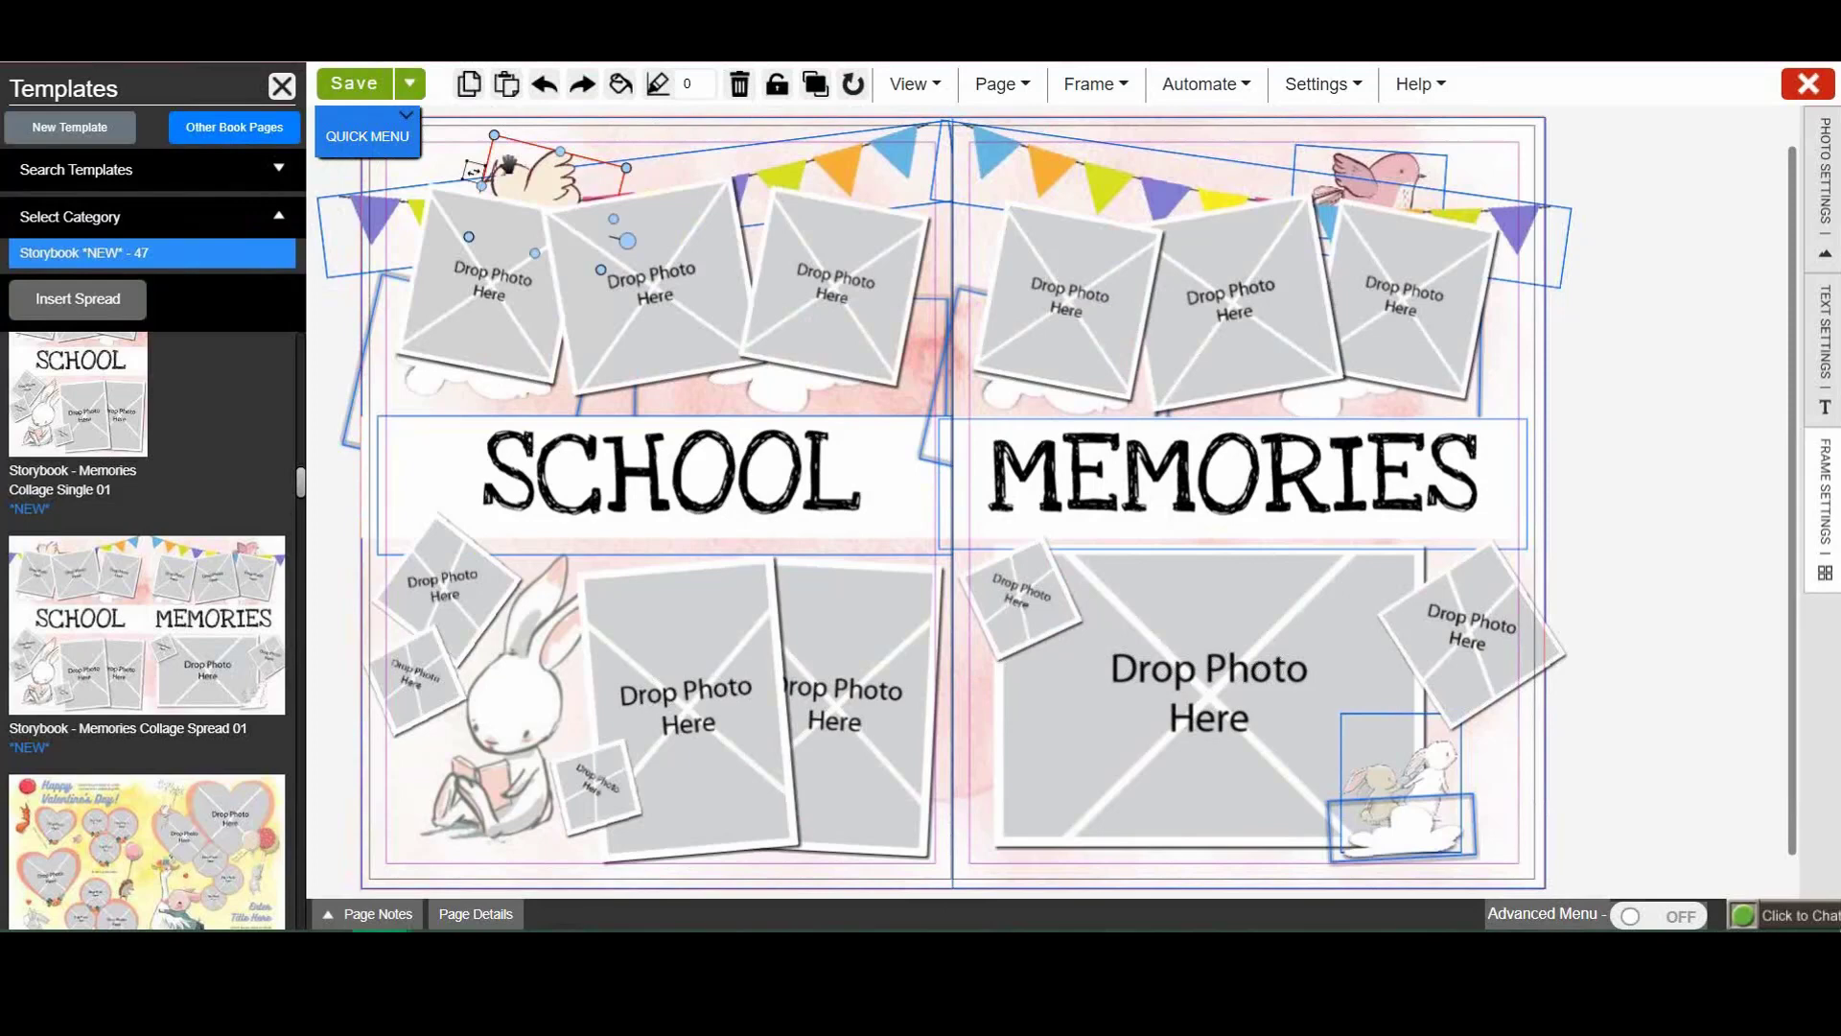
{"action": "left_click", "coordinate": [1378, 165]}
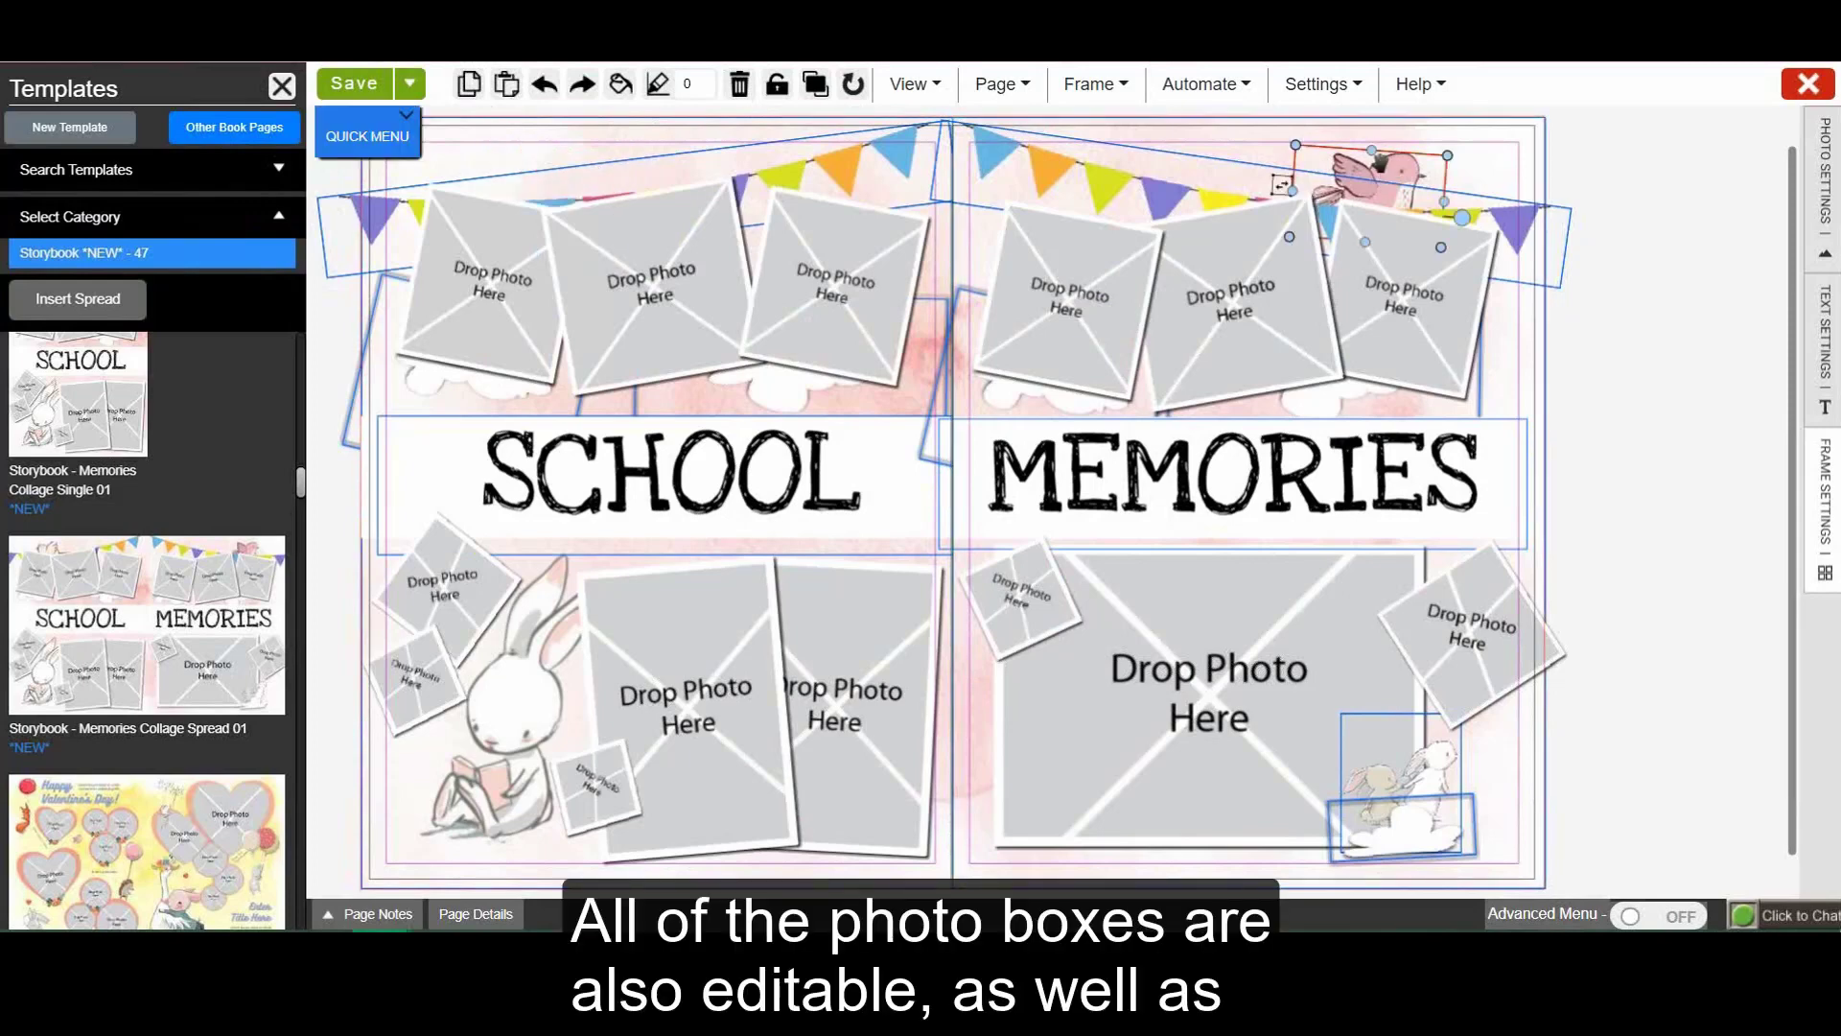
{"action": "left_click", "coordinate": [1378, 165]}
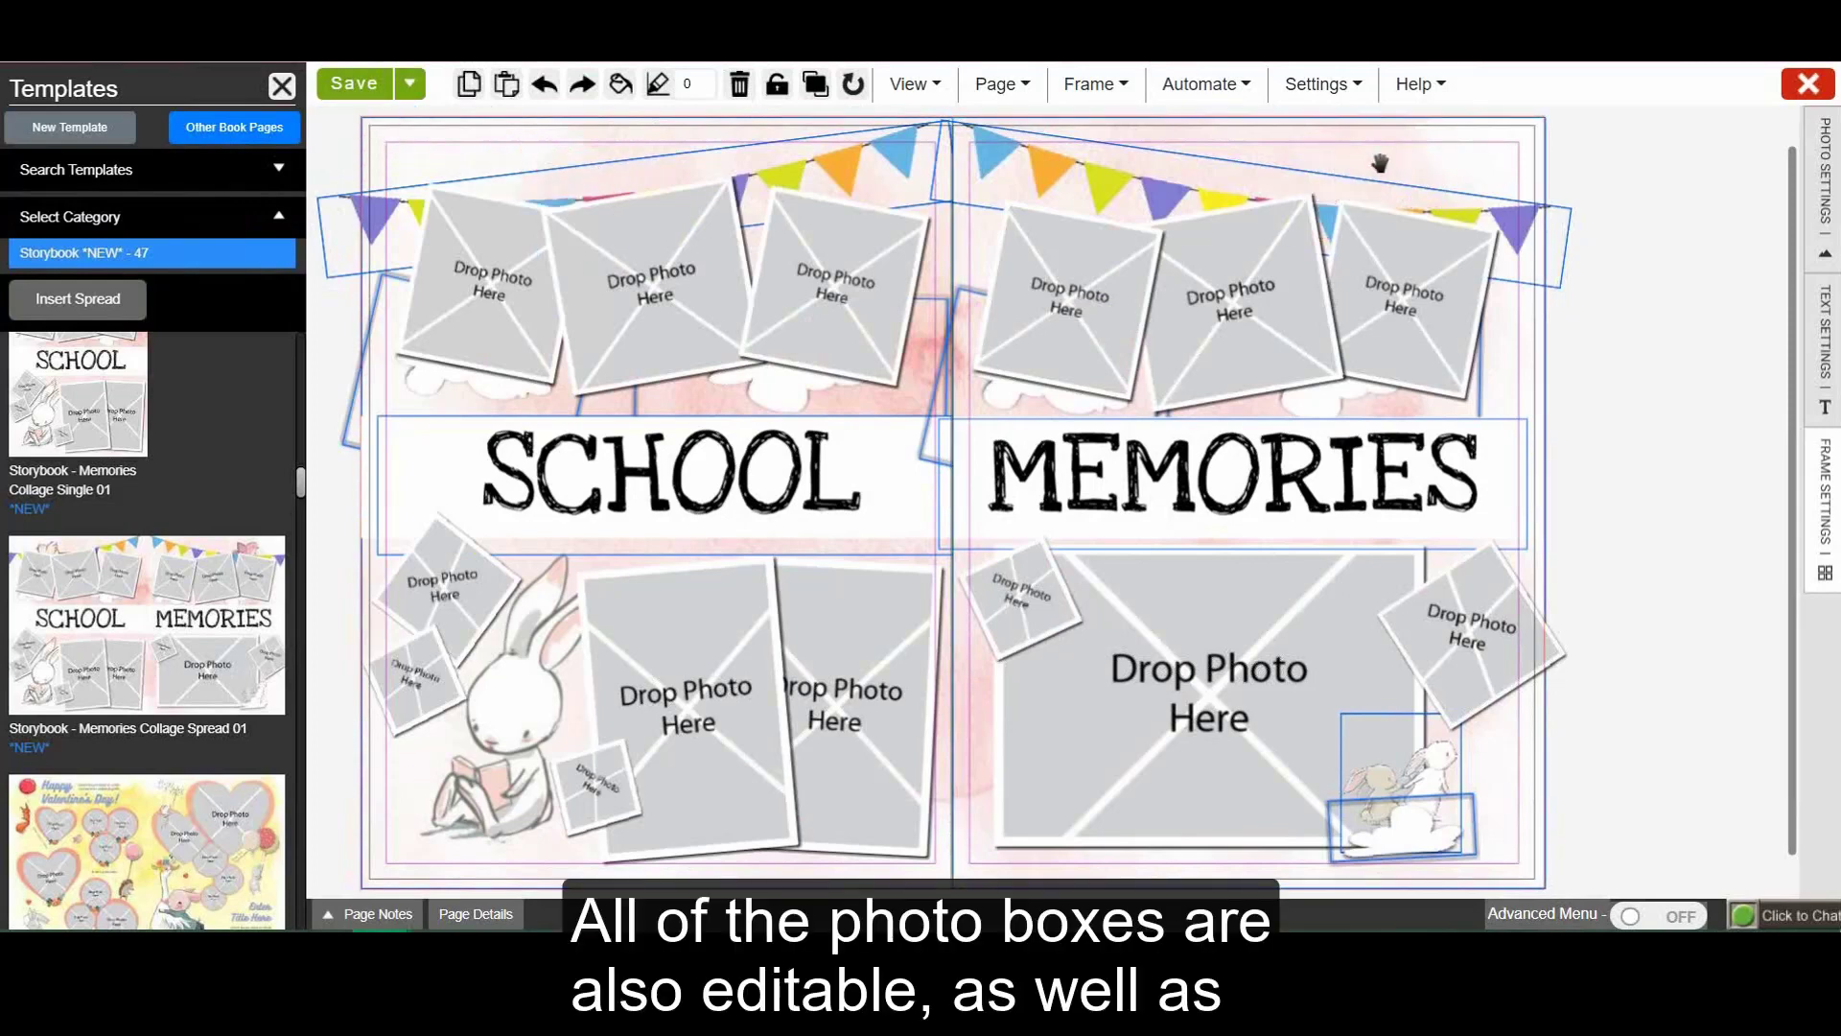
{"action": "left_click", "coordinate": [1166, 209]}
{"action": "key", "text": "Delete"}
Re-angle the right page's first photo box, give it a Red Orange border, and close Templates
{"action": "left_click", "coordinate": [1040, 329]}
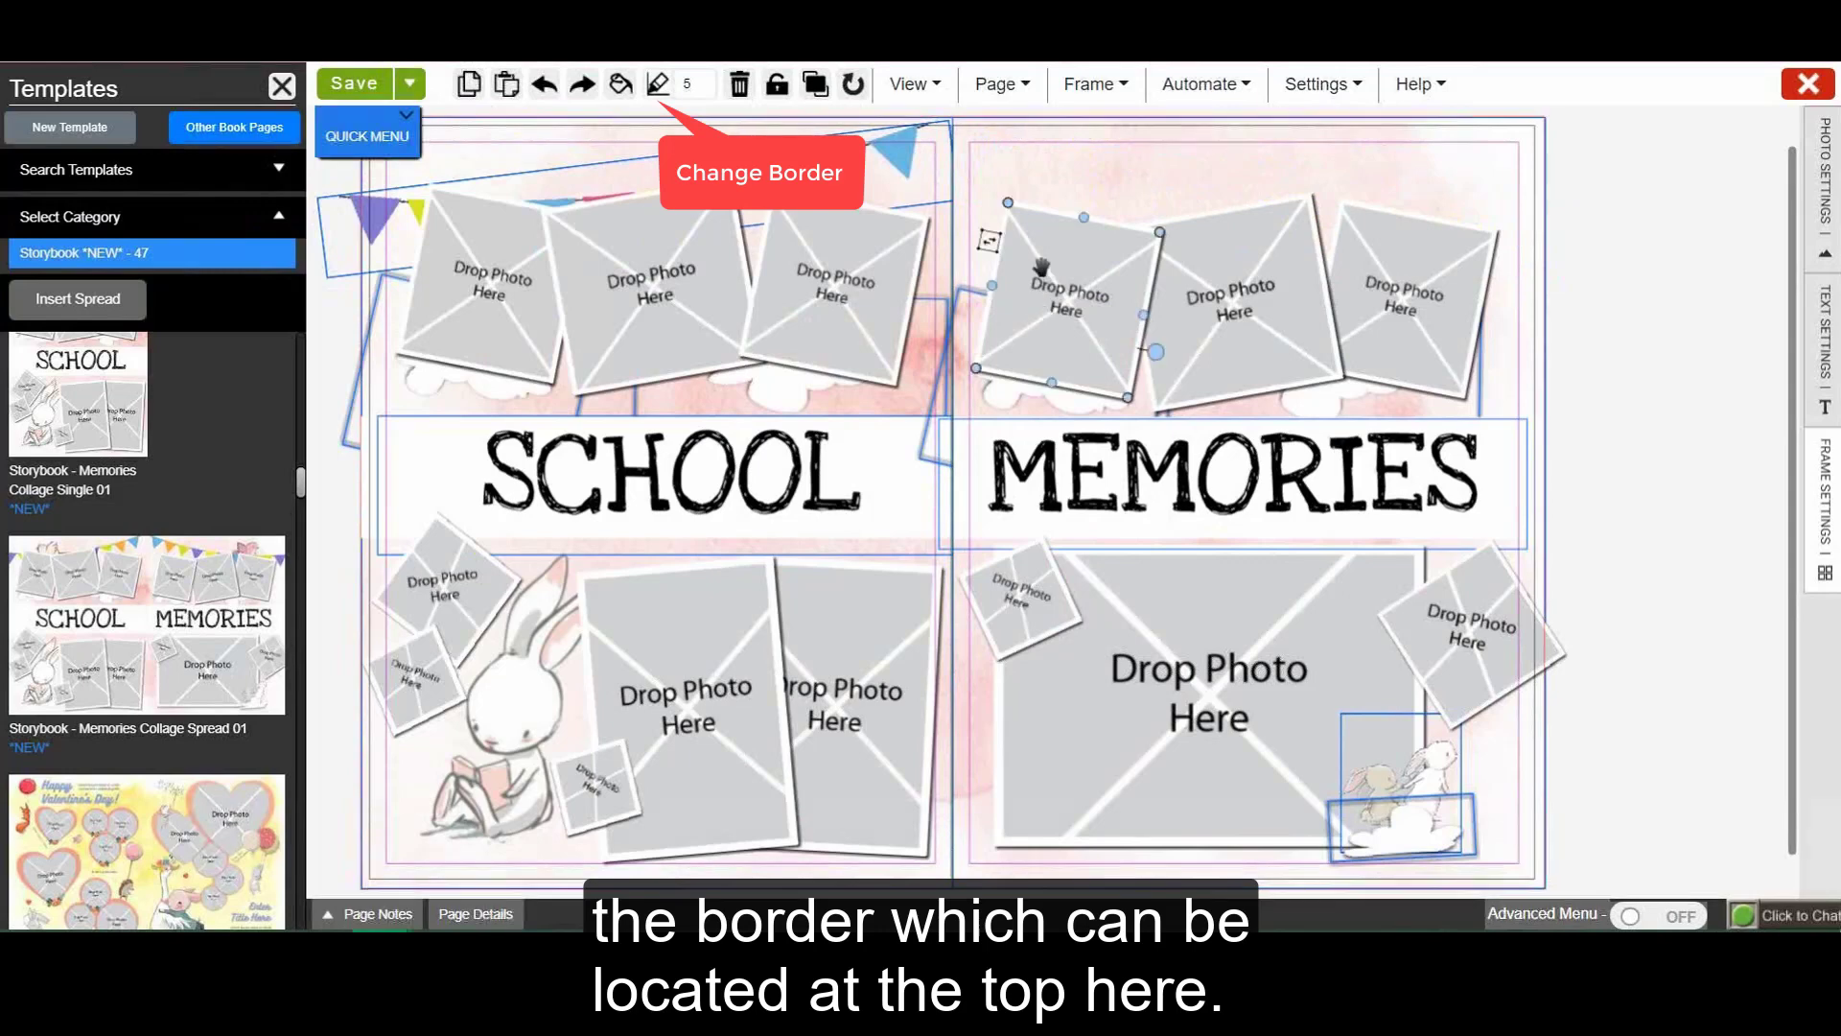
{"action": "left_click_drag", "start_coordinate": [1007, 204], "coordinate": [991, 182]}
{"action": "left_click", "coordinate": [659, 86]}
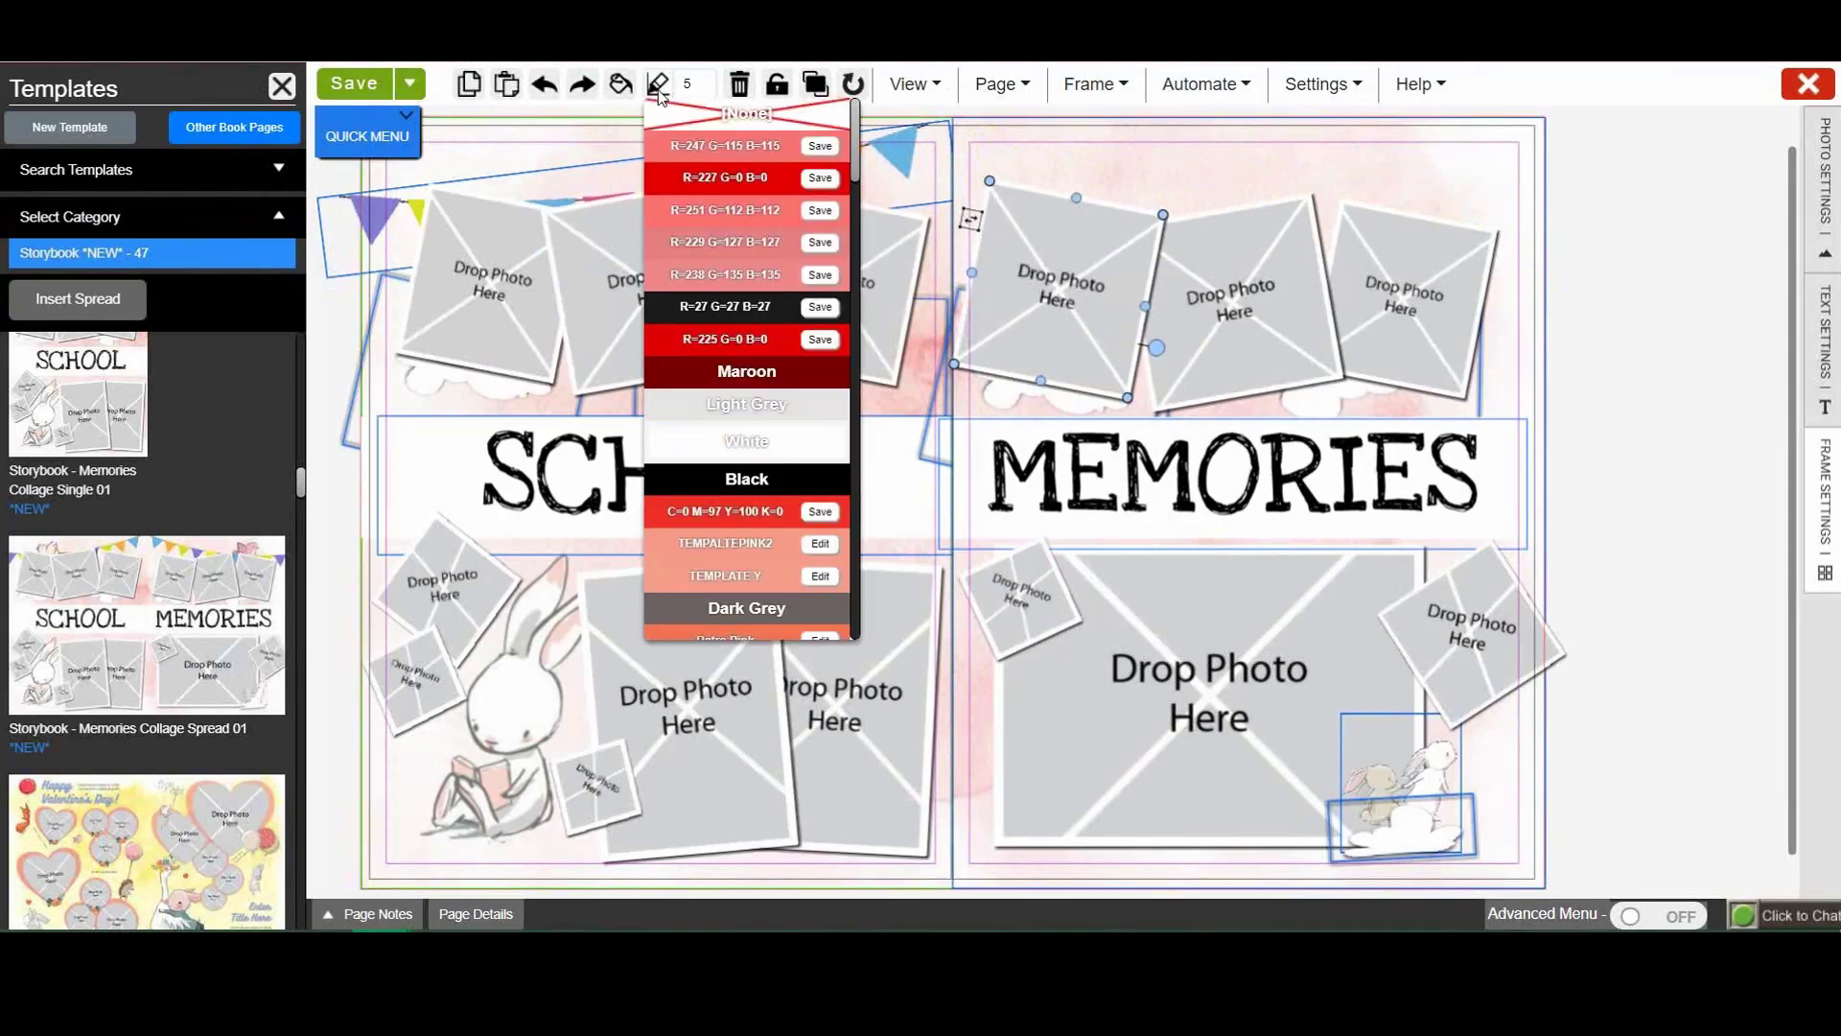
{"action": "scroll", "coordinate": [691, 384], "scroll_direction": "down", "scroll_amount": 5}
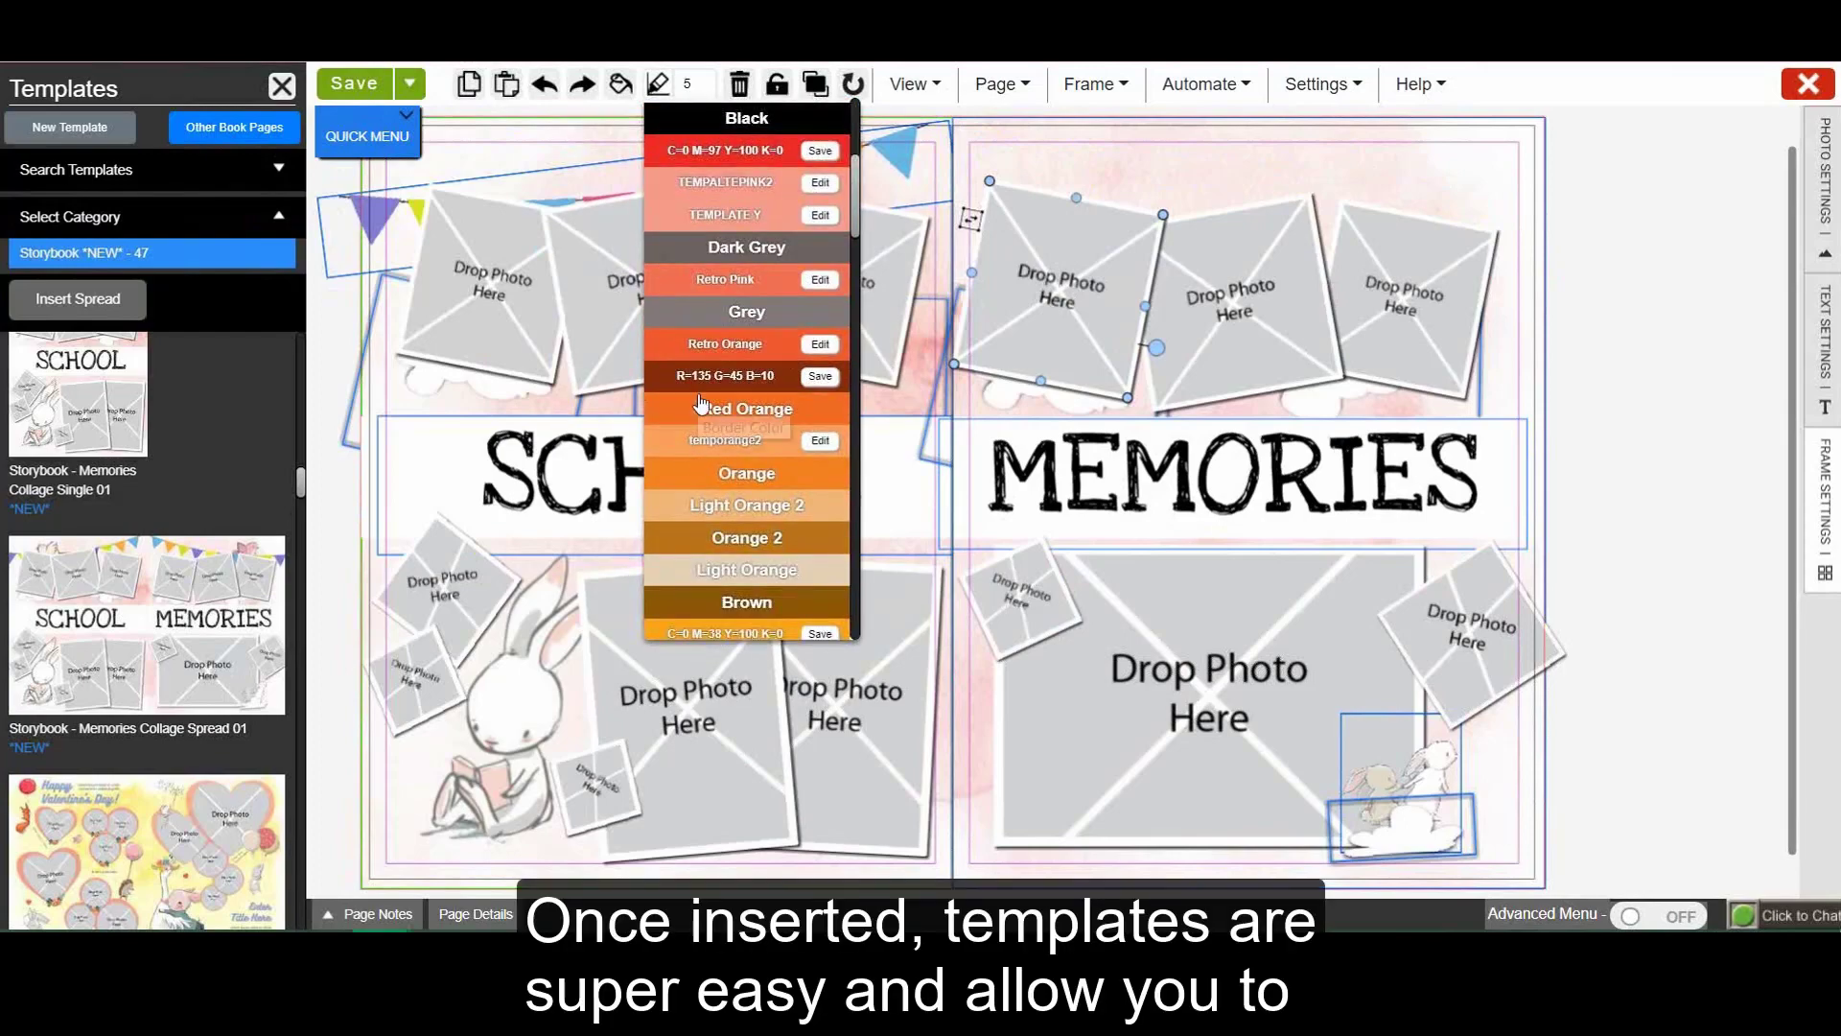
{"action": "left_click", "coordinate": [698, 399]}
{"action": "left_click", "coordinate": [686, 470]}
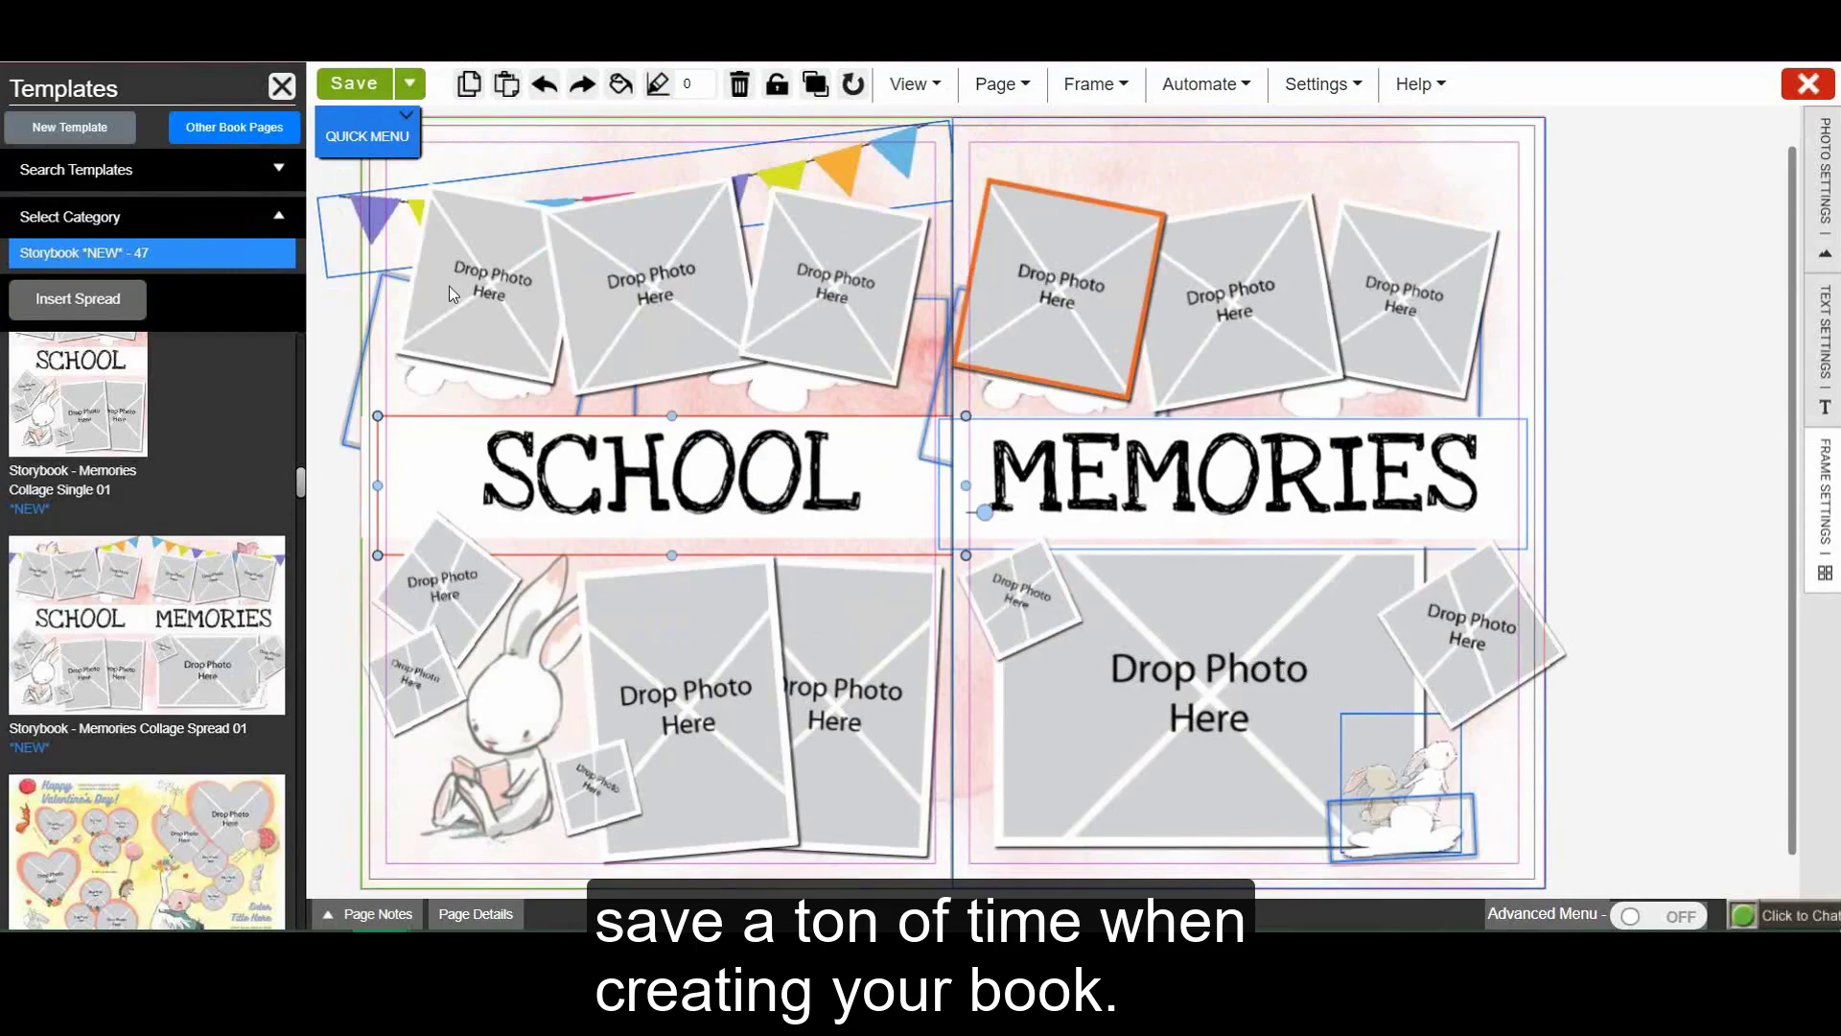
{"action": "left_click", "coordinate": [281, 86]}
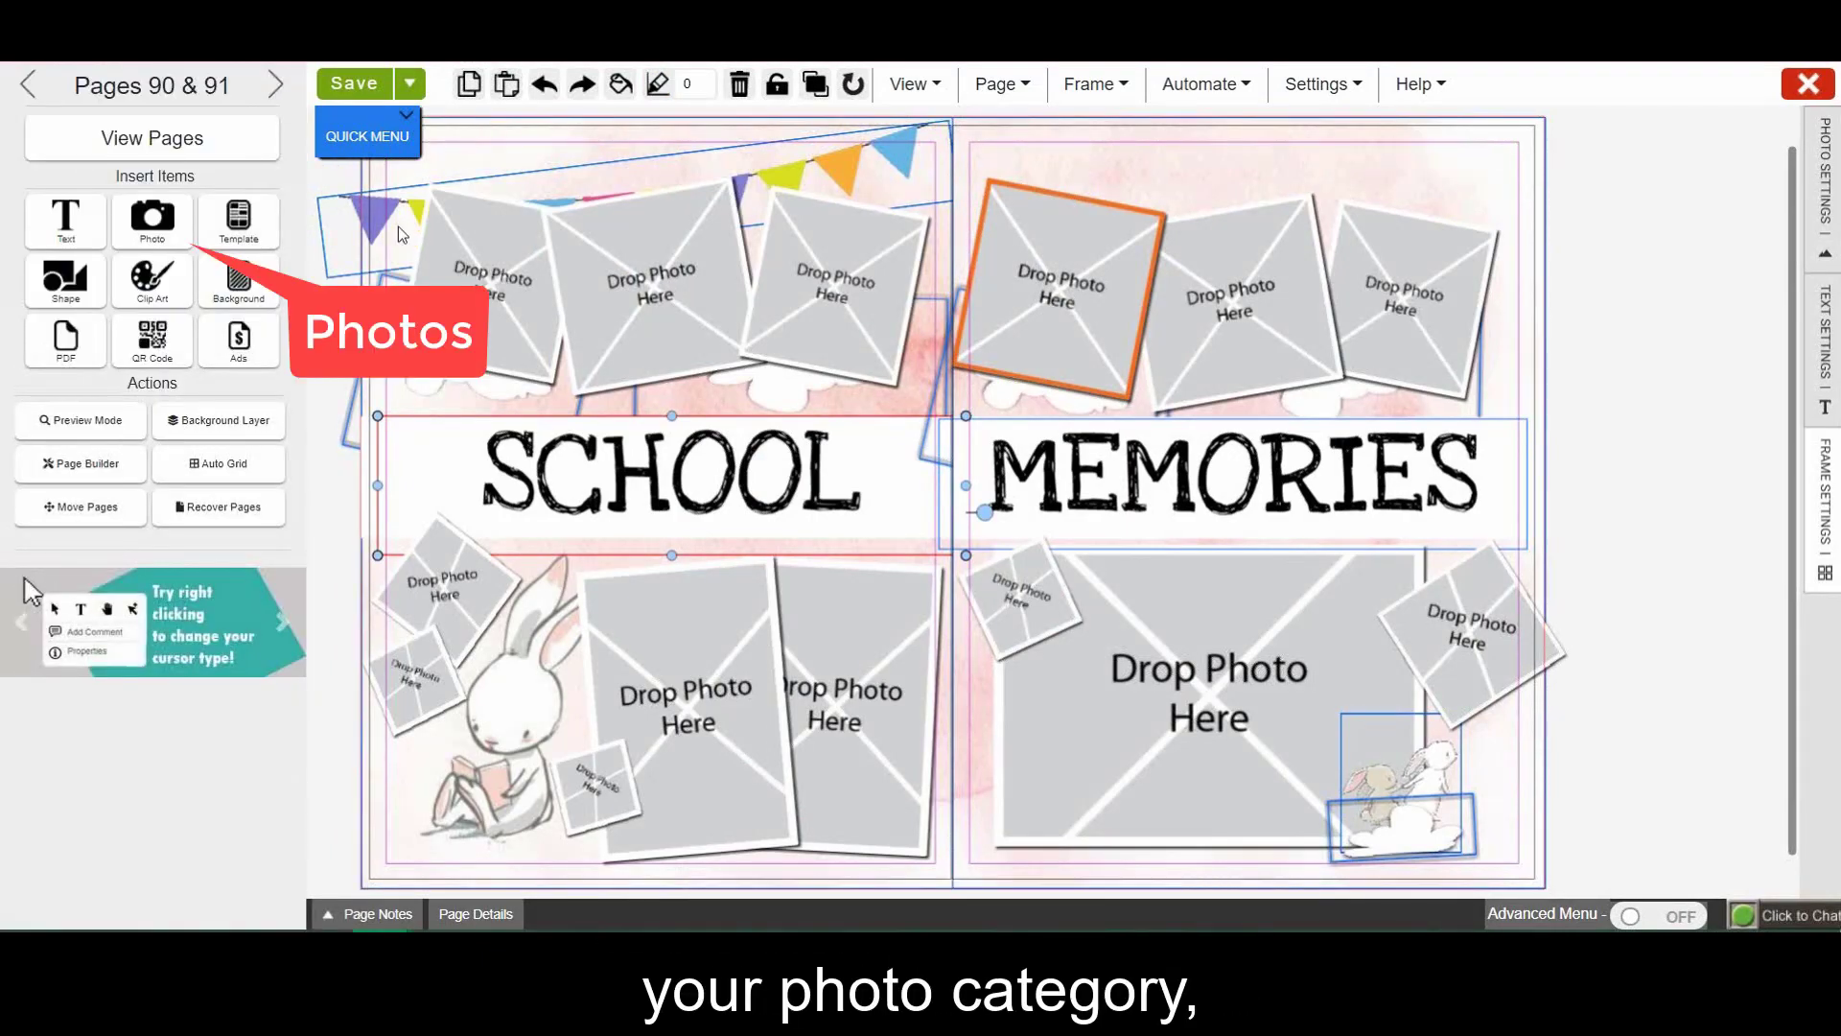
Drag an HS STOCK group photo of students into the left page's second top-row frame
{"action": "left_click", "coordinate": [153, 222]}
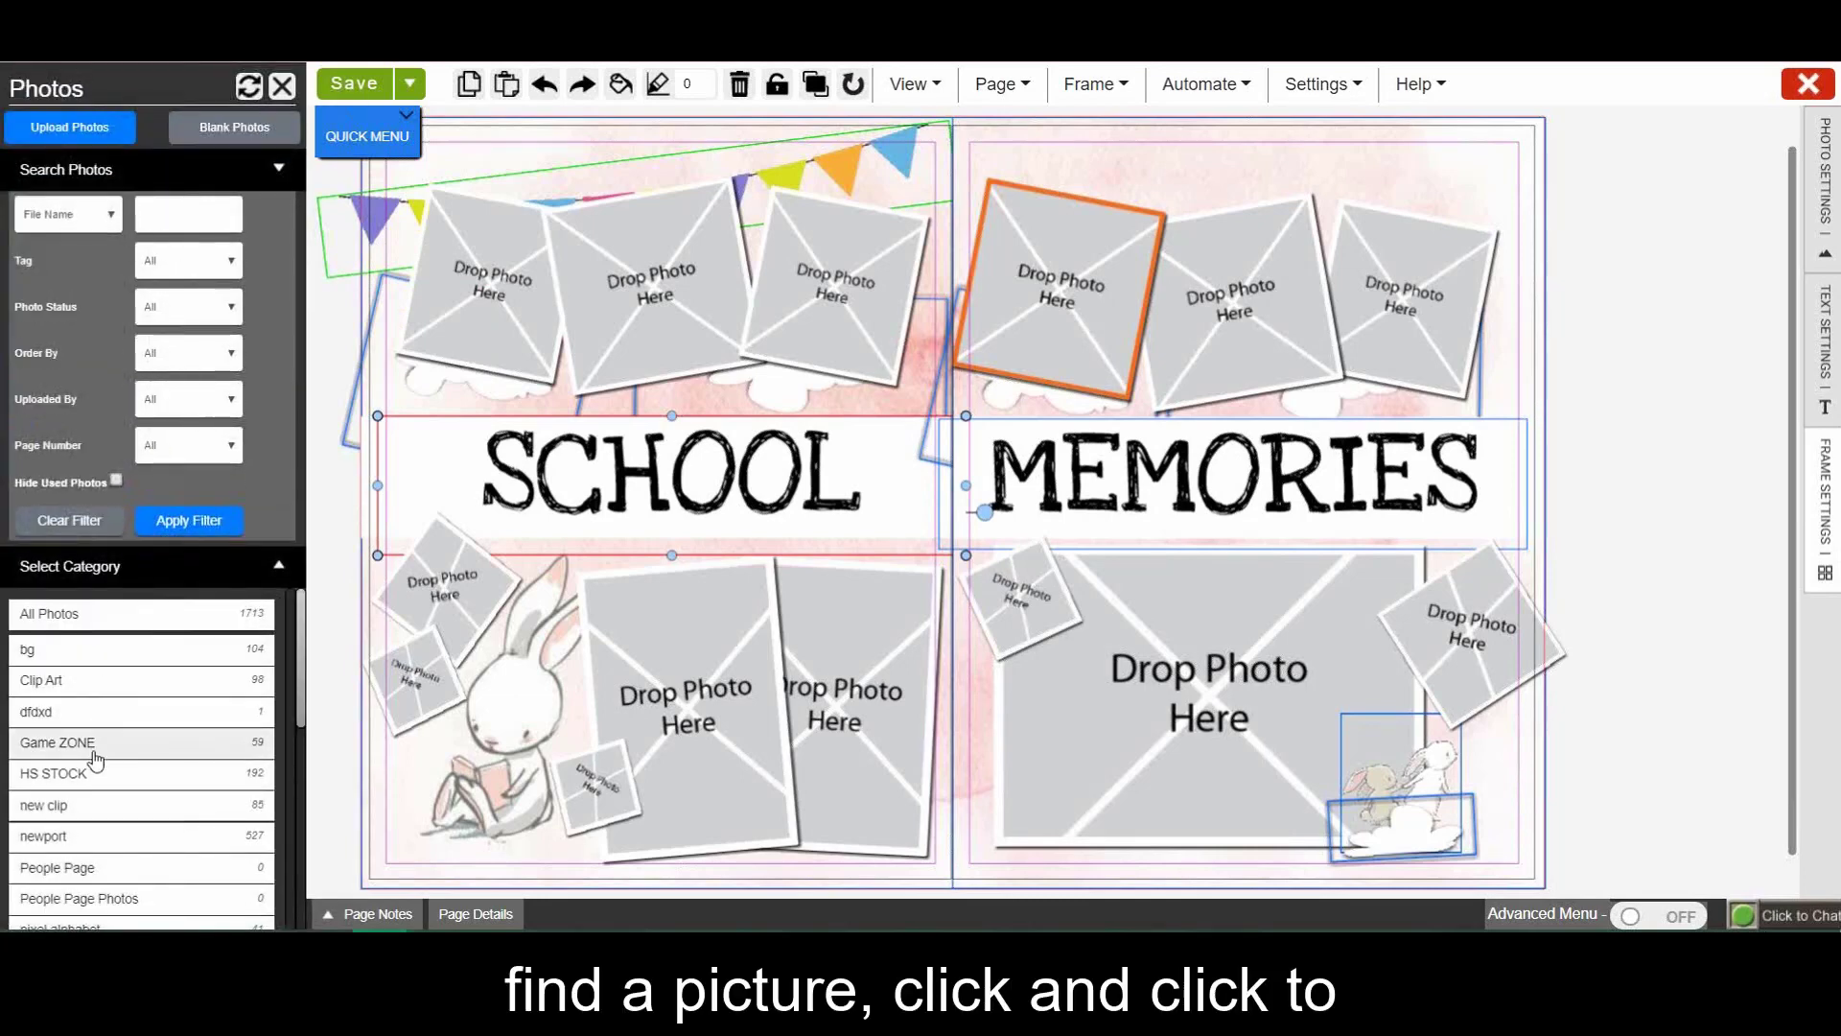
{"action": "left_click", "coordinate": [92, 767]}
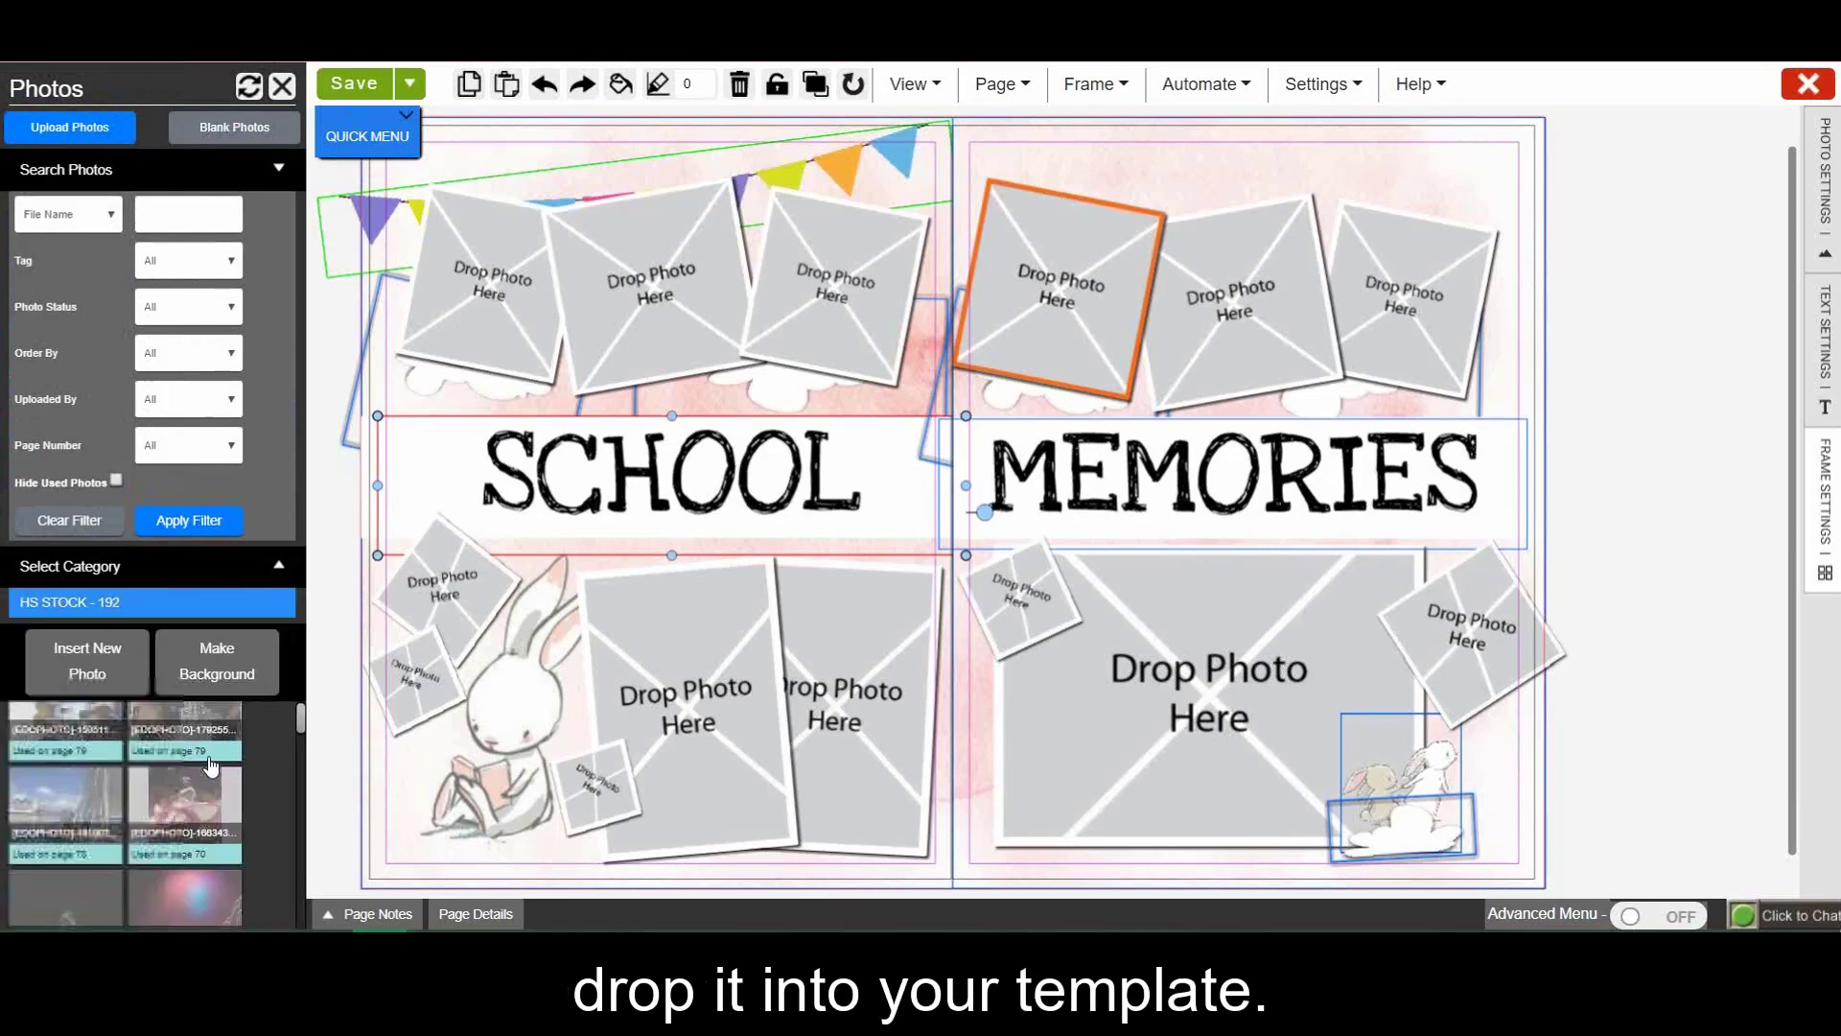
{"action": "left_click_drag", "start_coordinate": [187, 801], "coordinate": [602, 284]}
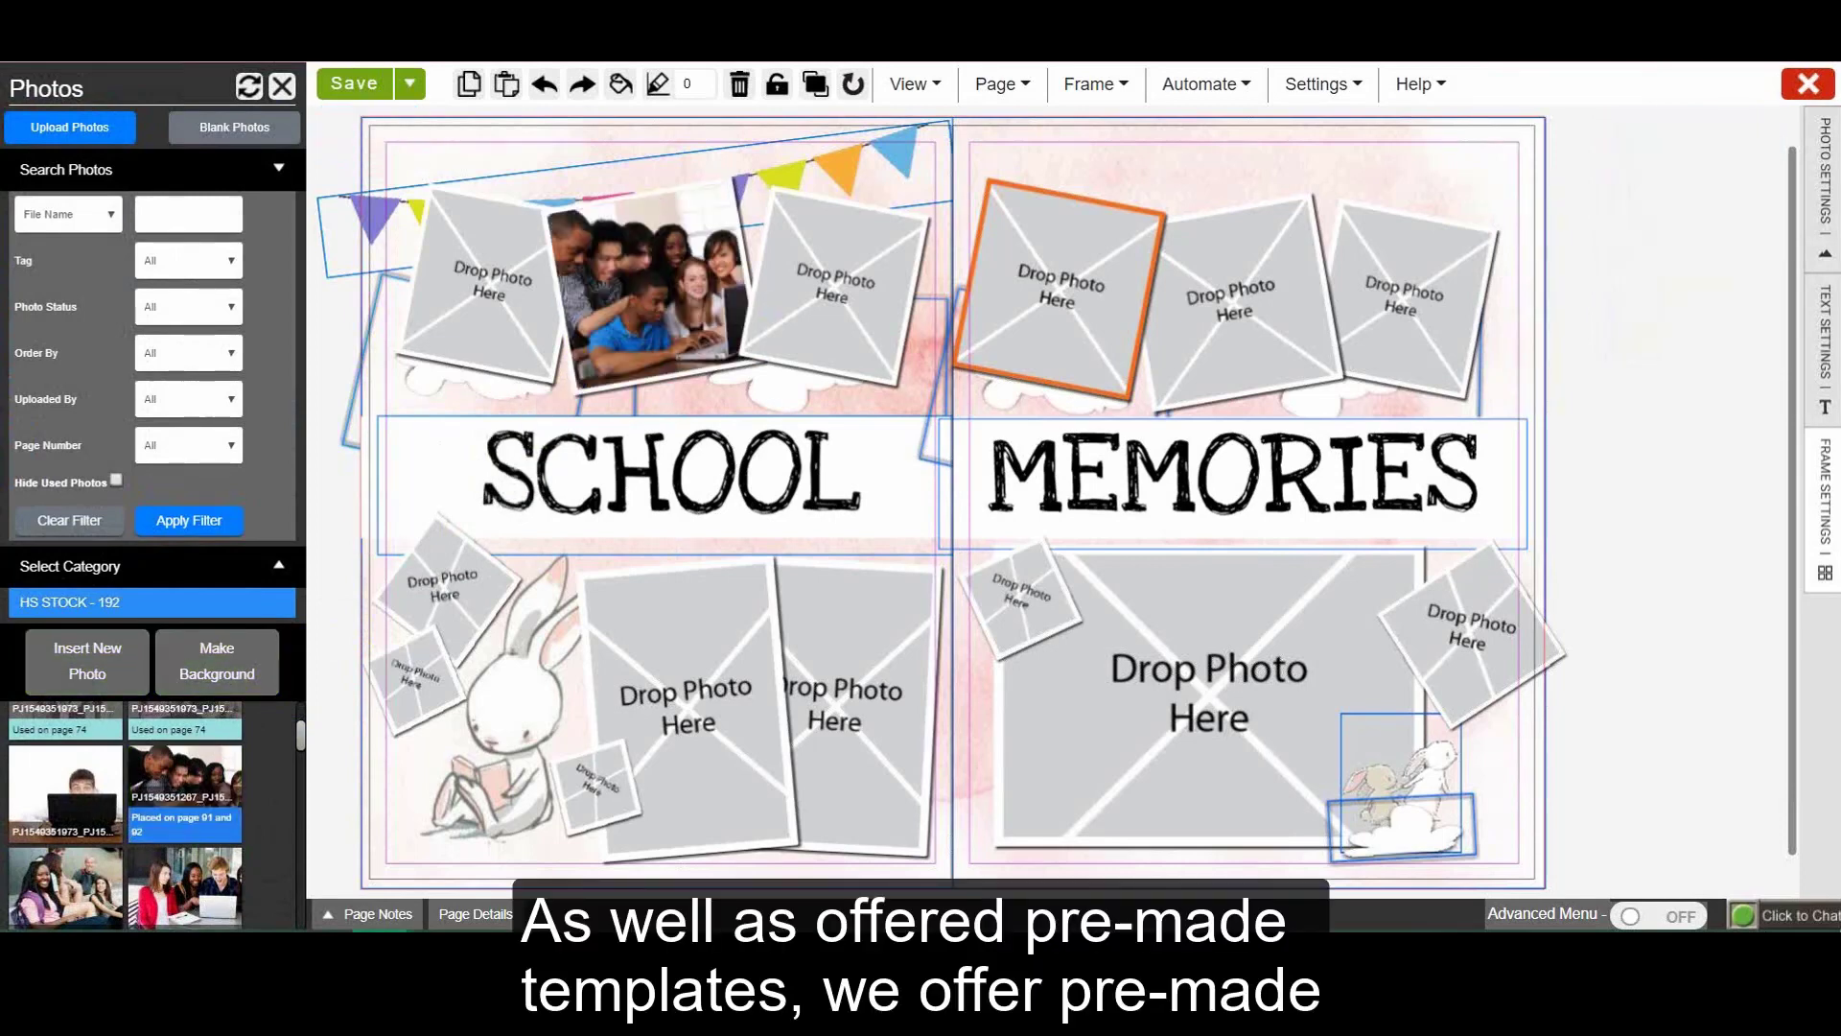
{"action": "left_click", "coordinate": [539, 254]}
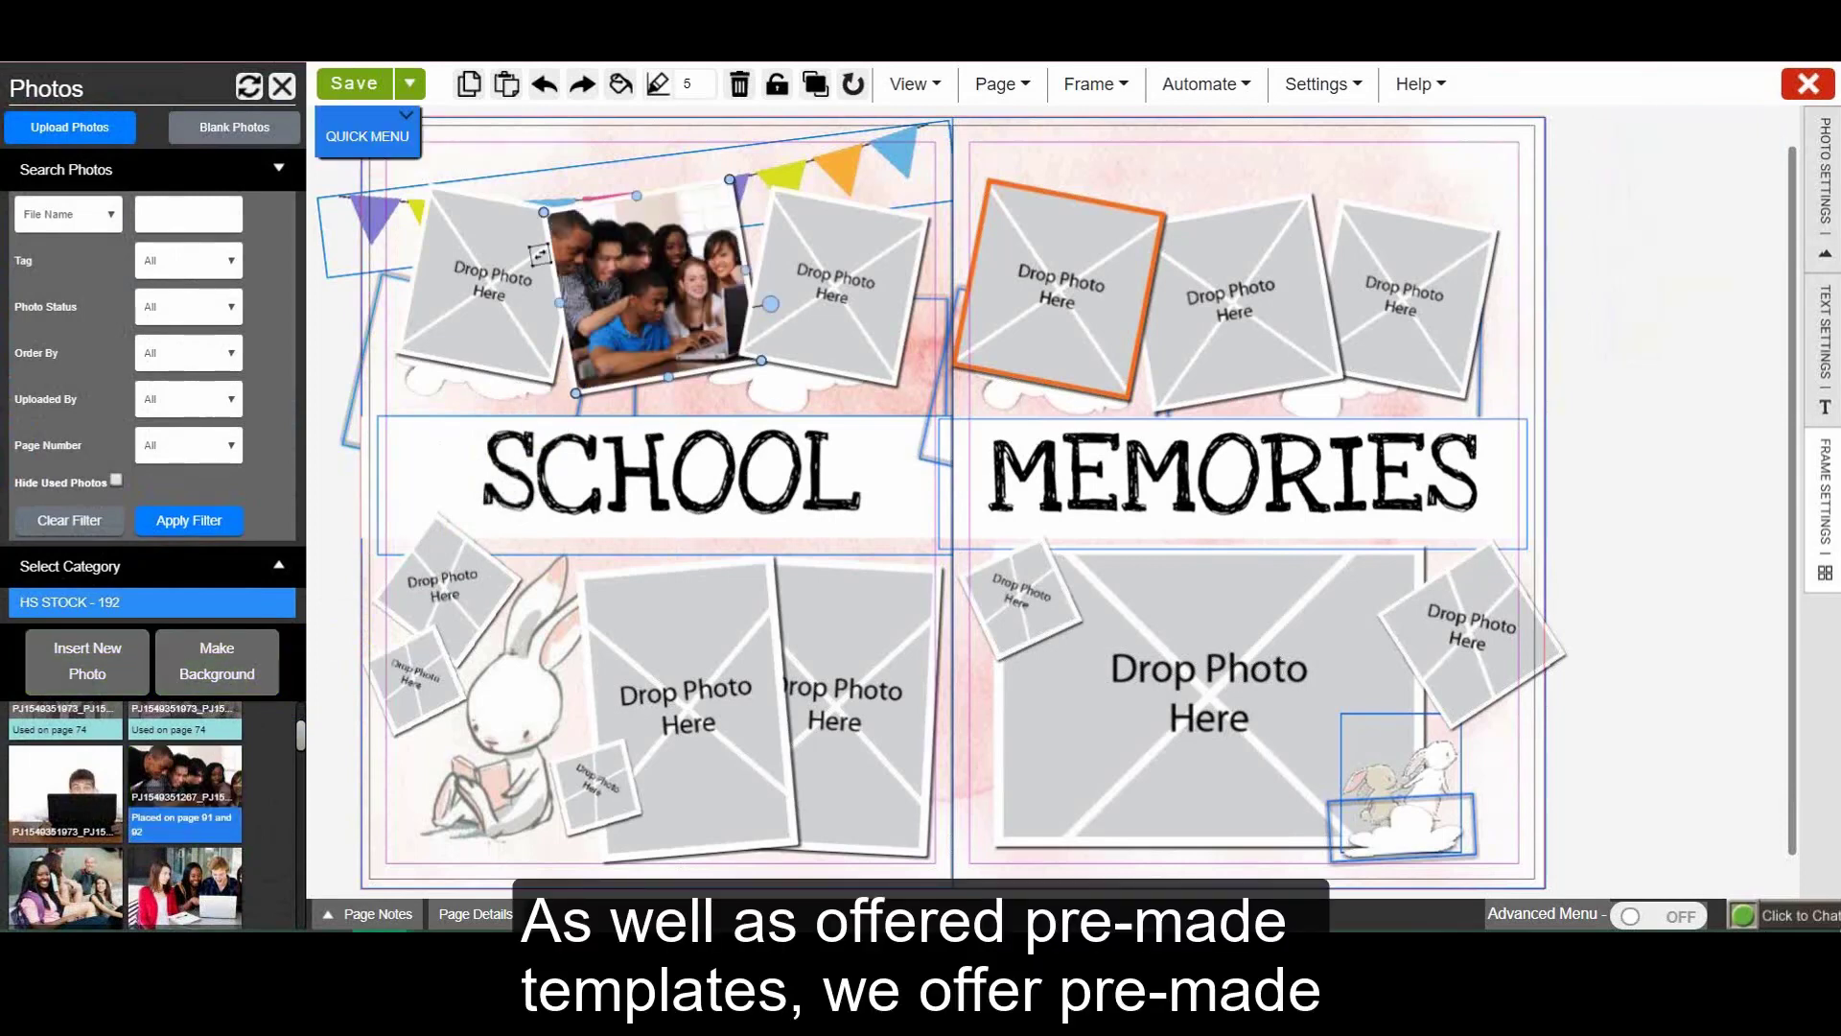
{"action": "left_click", "coordinate": [280, 88]}
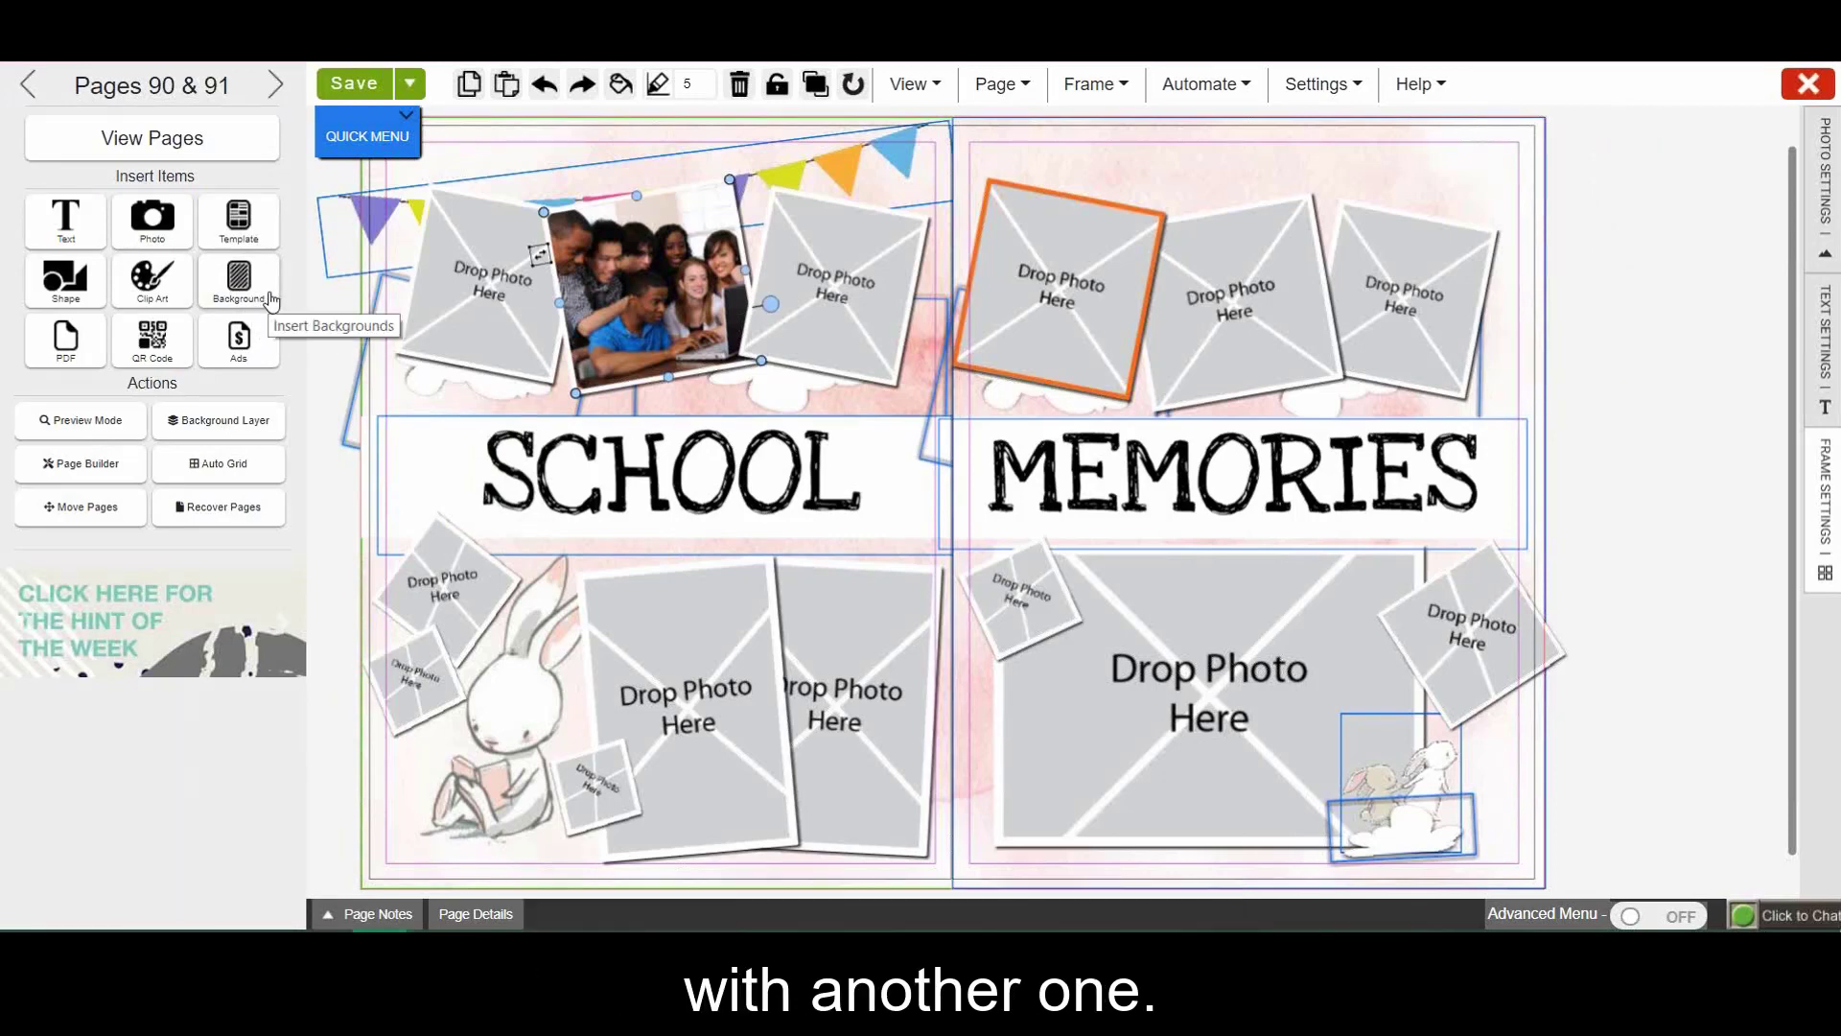
Search backgrounds for 'Watercolor' and apply the blue Artistic 021D background to the spread
{"action": "left_click", "coordinate": [239, 281]}
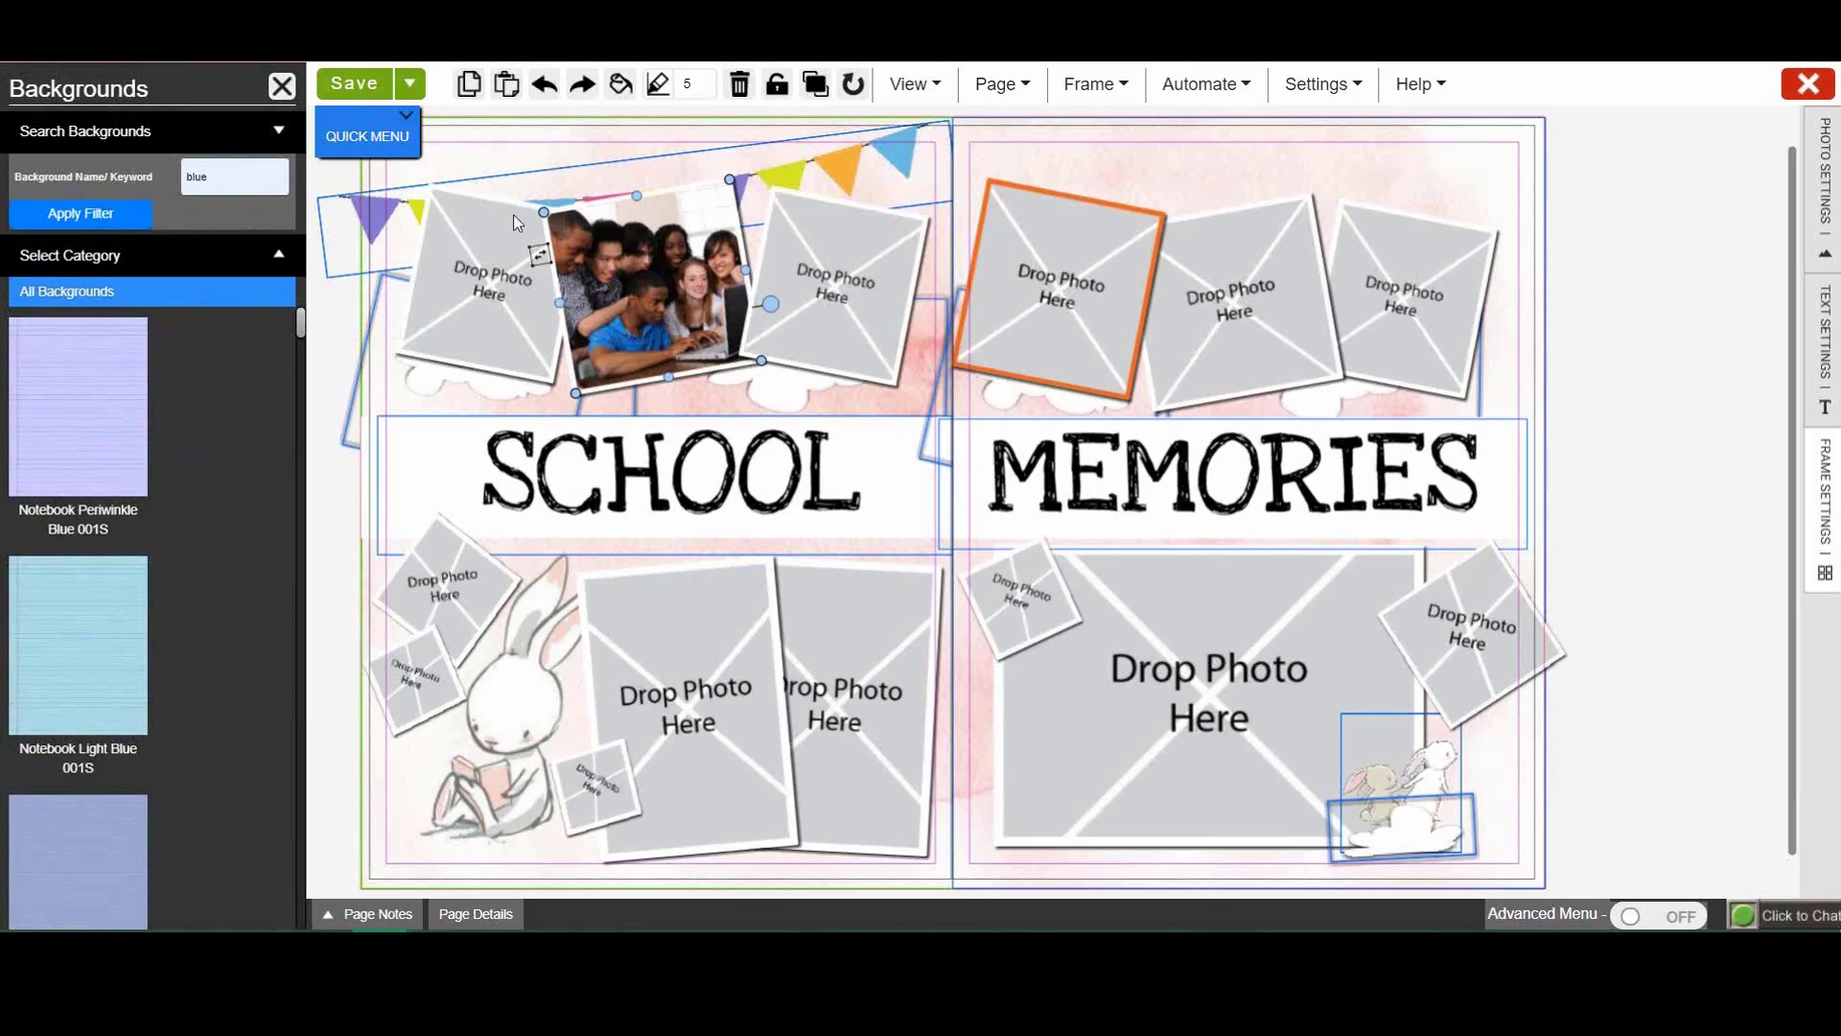
{"action": "left_click", "coordinate": [548, 141]}
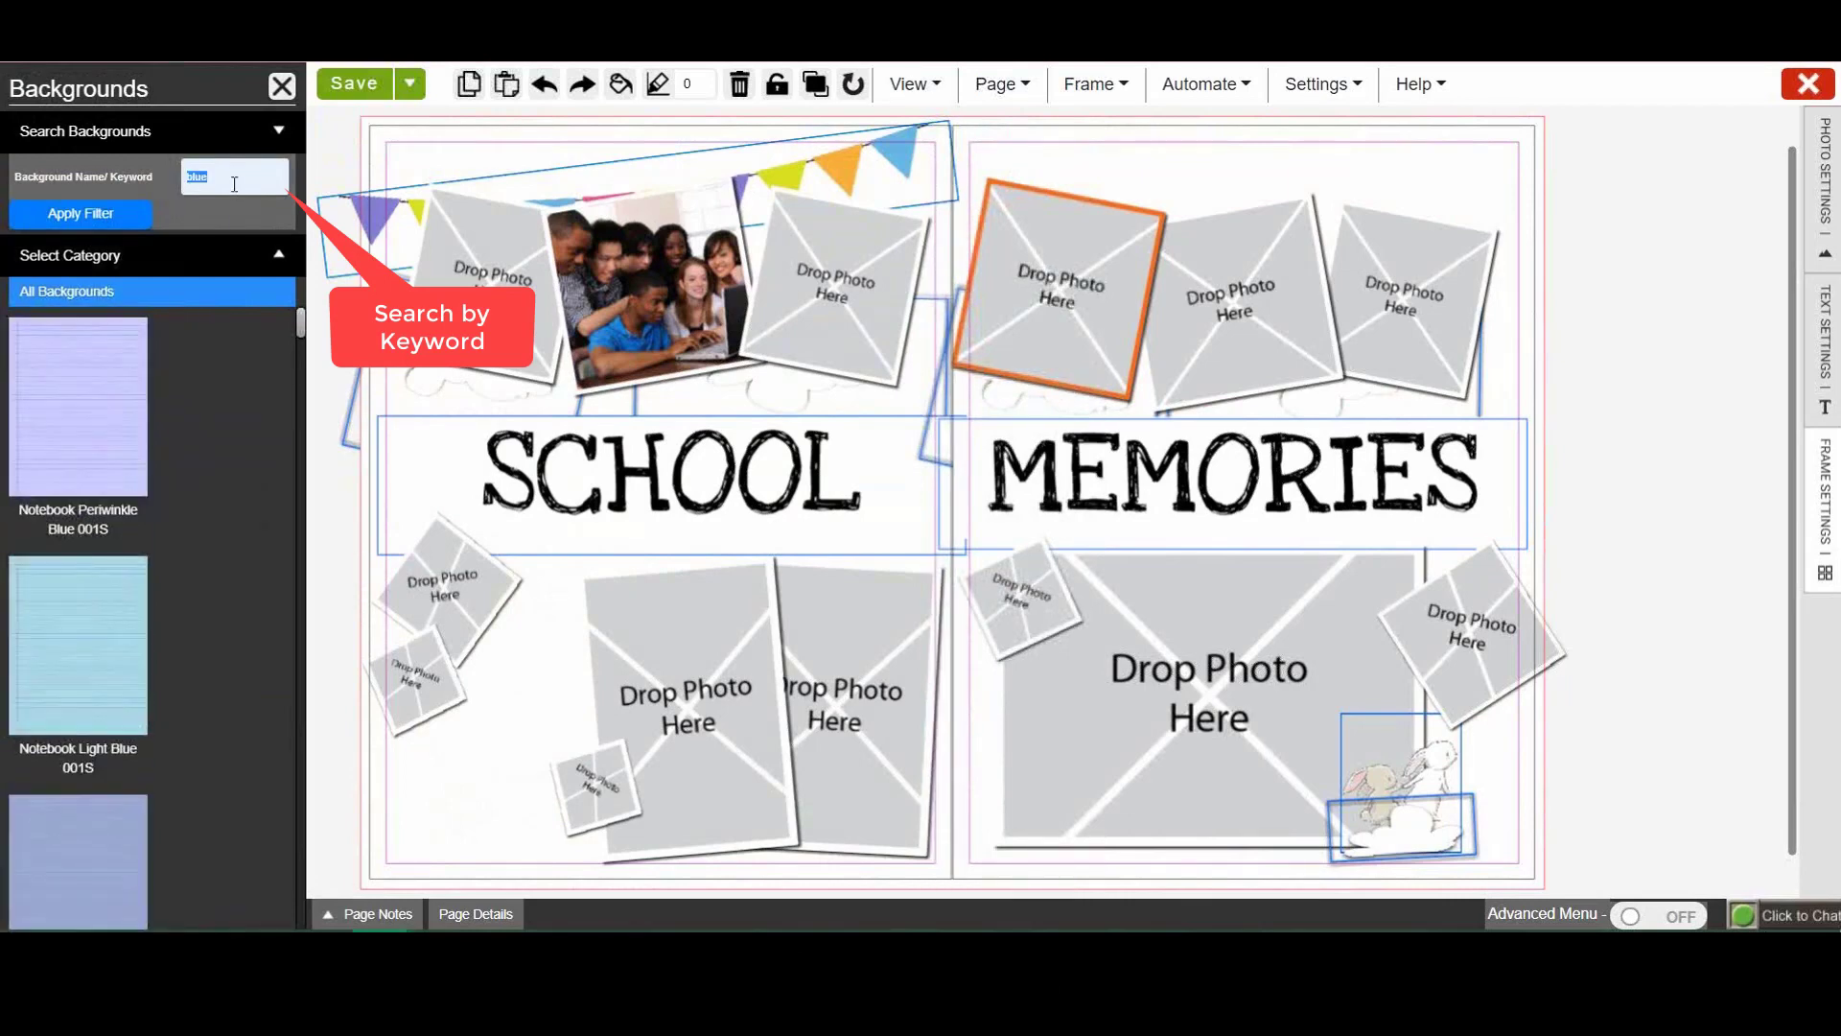
{"action": "type", "text": "Waterc"}
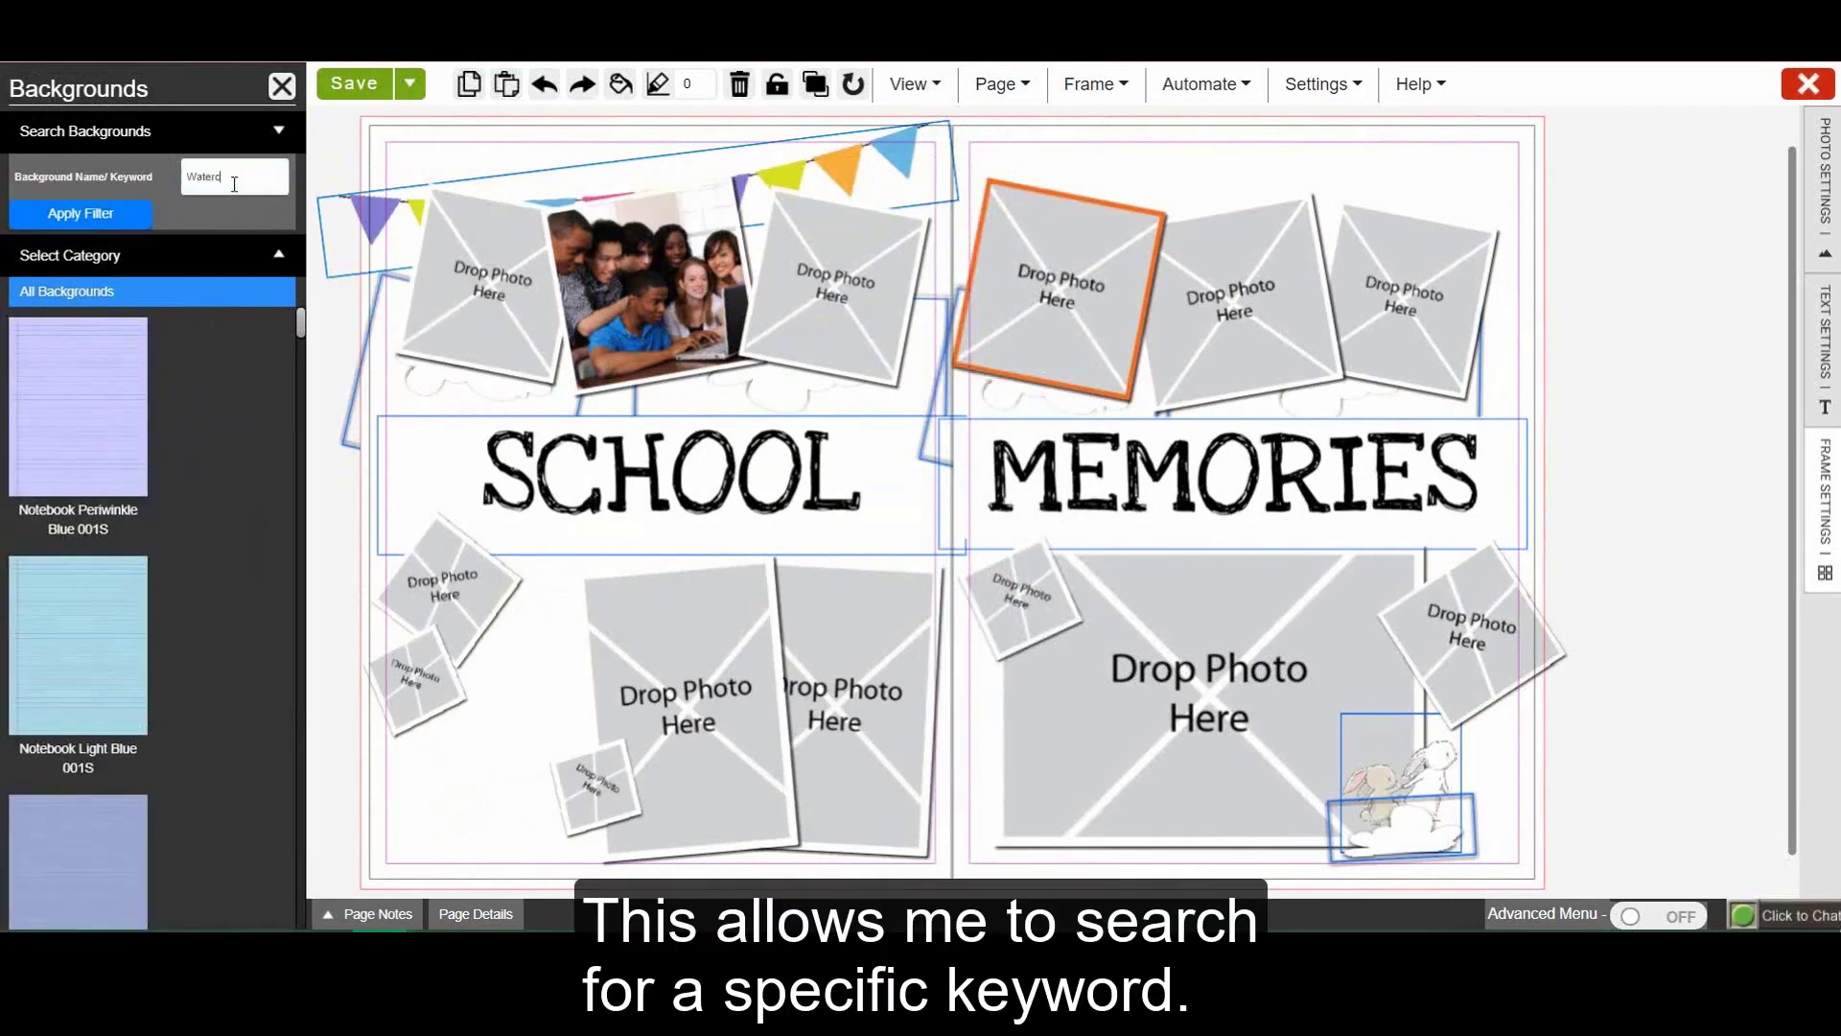
{"action": "type", "text": "olor"}
{"action": "key", "text": "Return"}
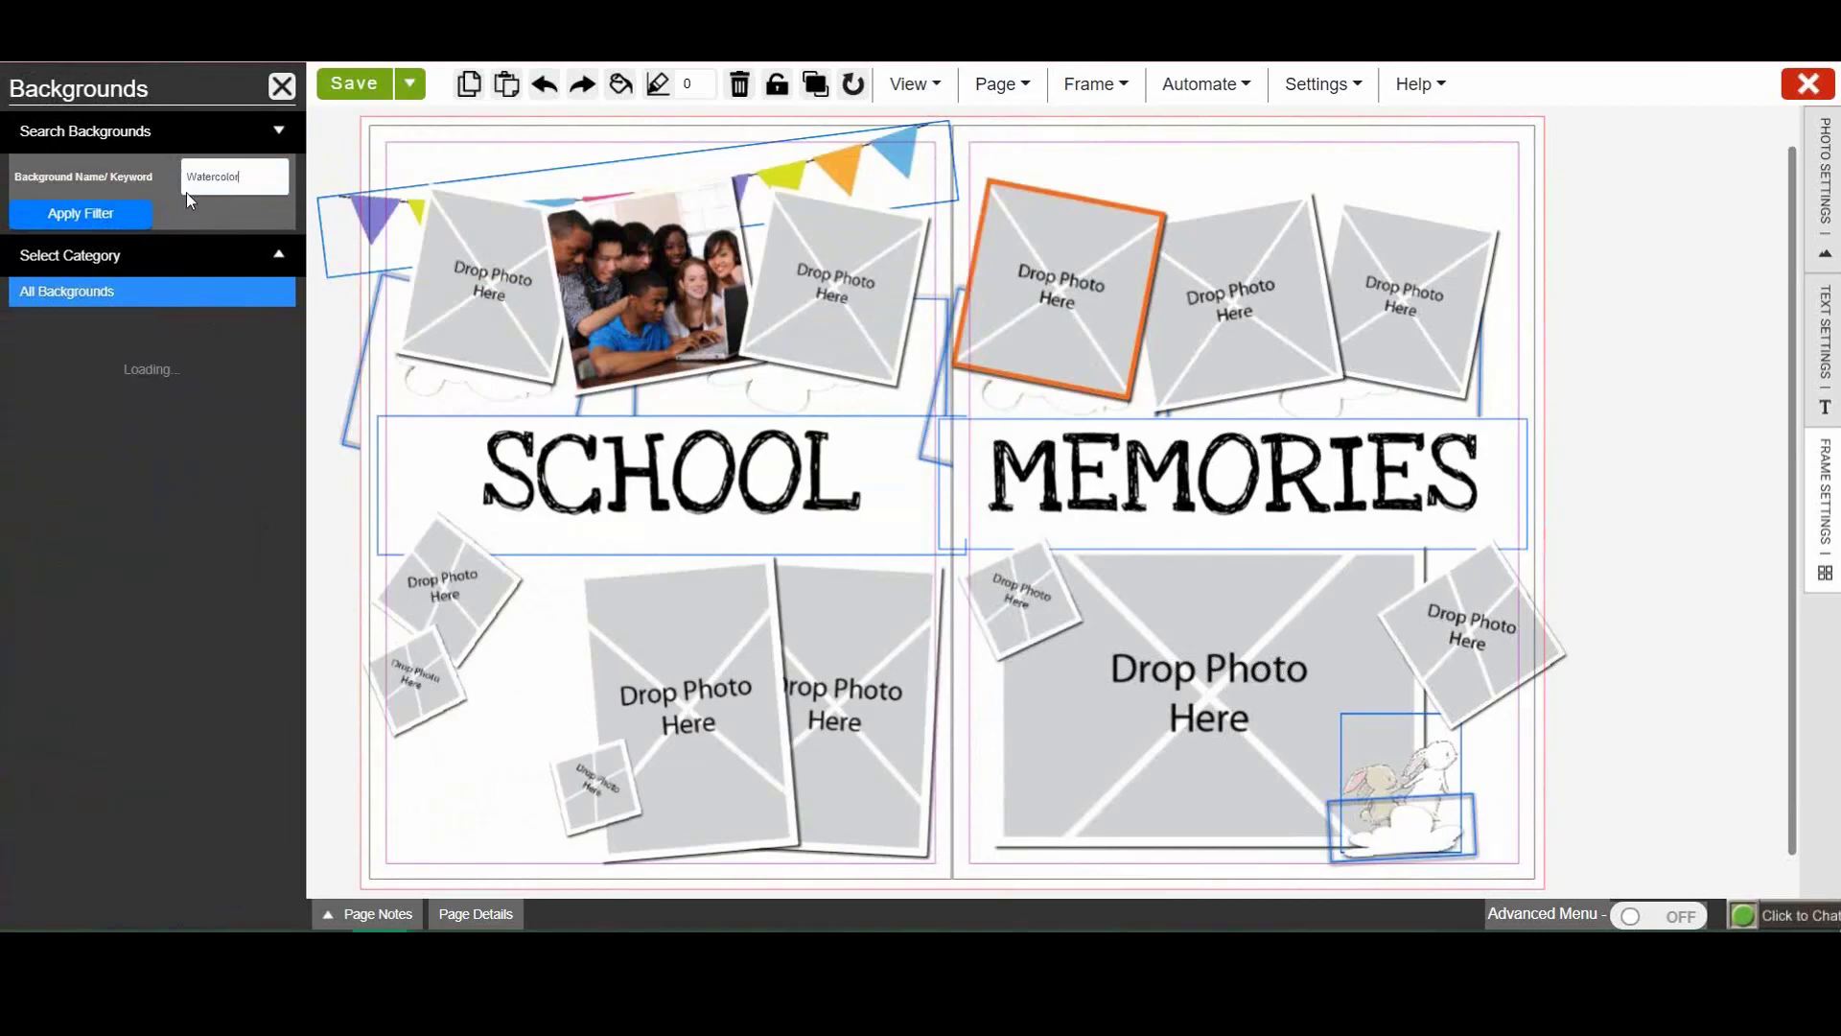
{"action": "scroll", "coordinate": [115, 525], "scroll_direction": "down", "scroll_amount": 1}
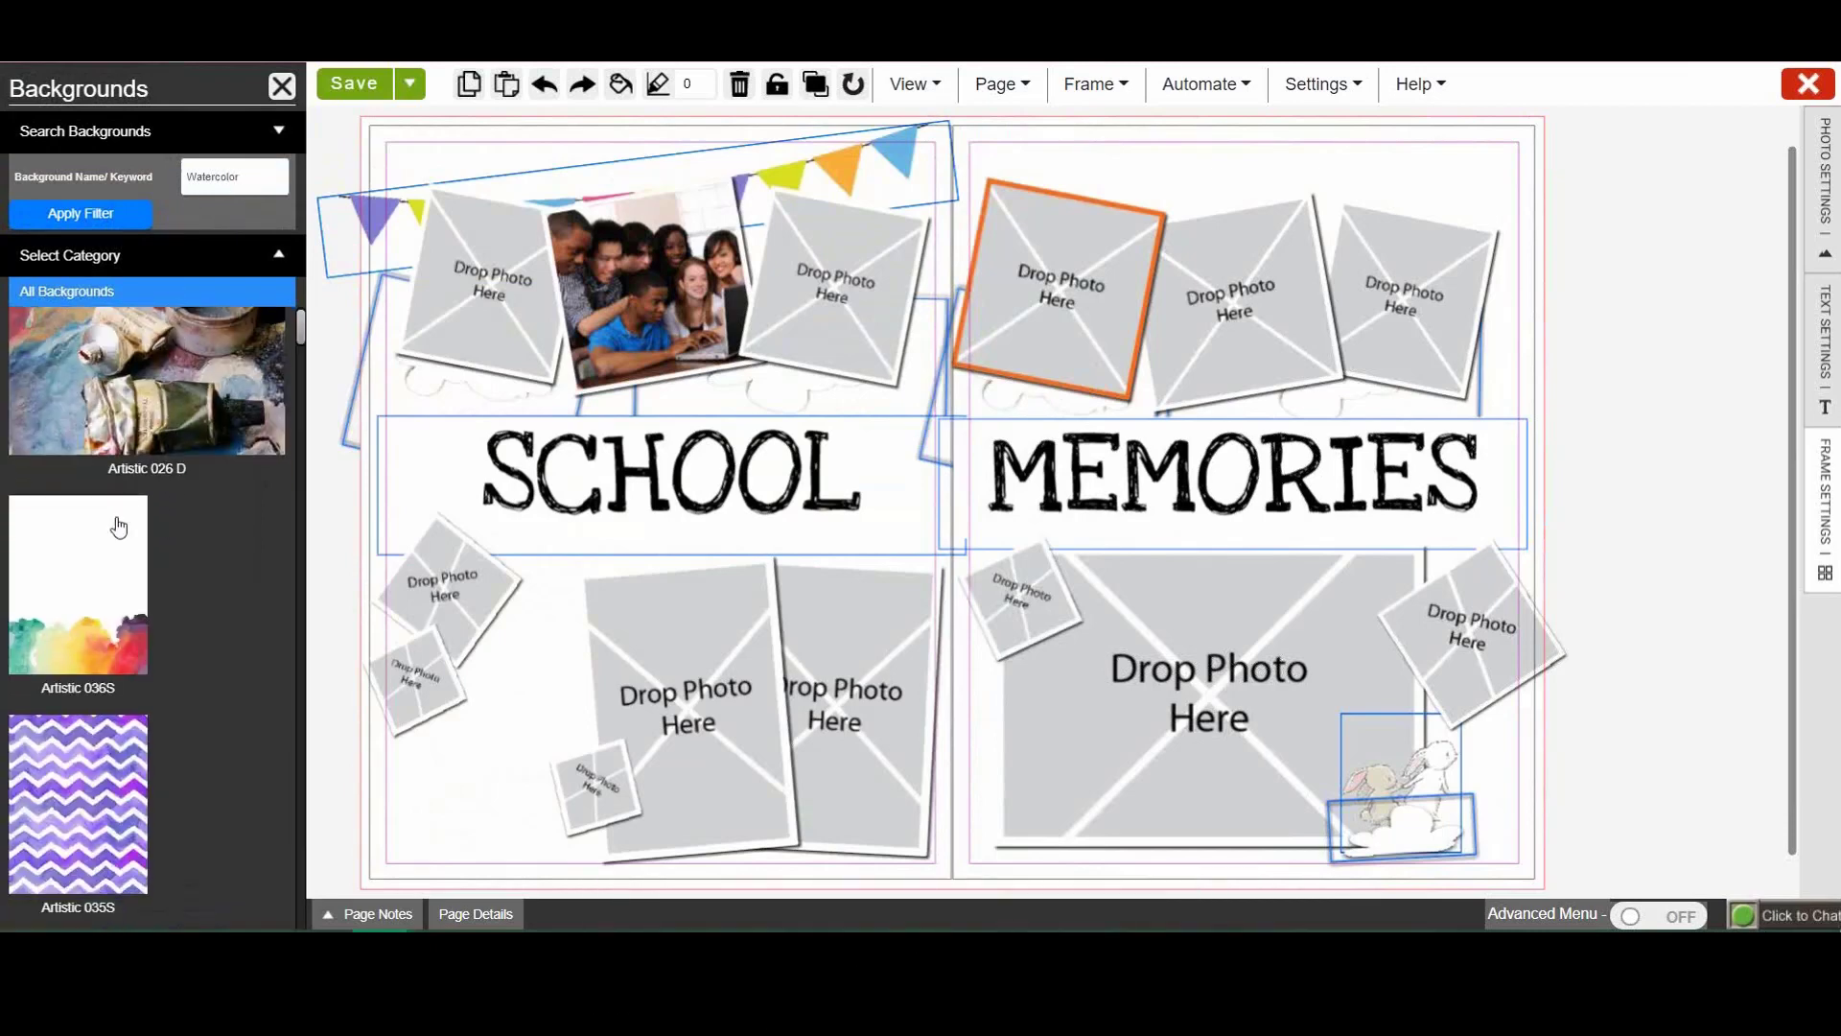
{"action": "scroll", "coordinate": [113, 534], "scroll_direction": "down", "scroll_amount": 10}
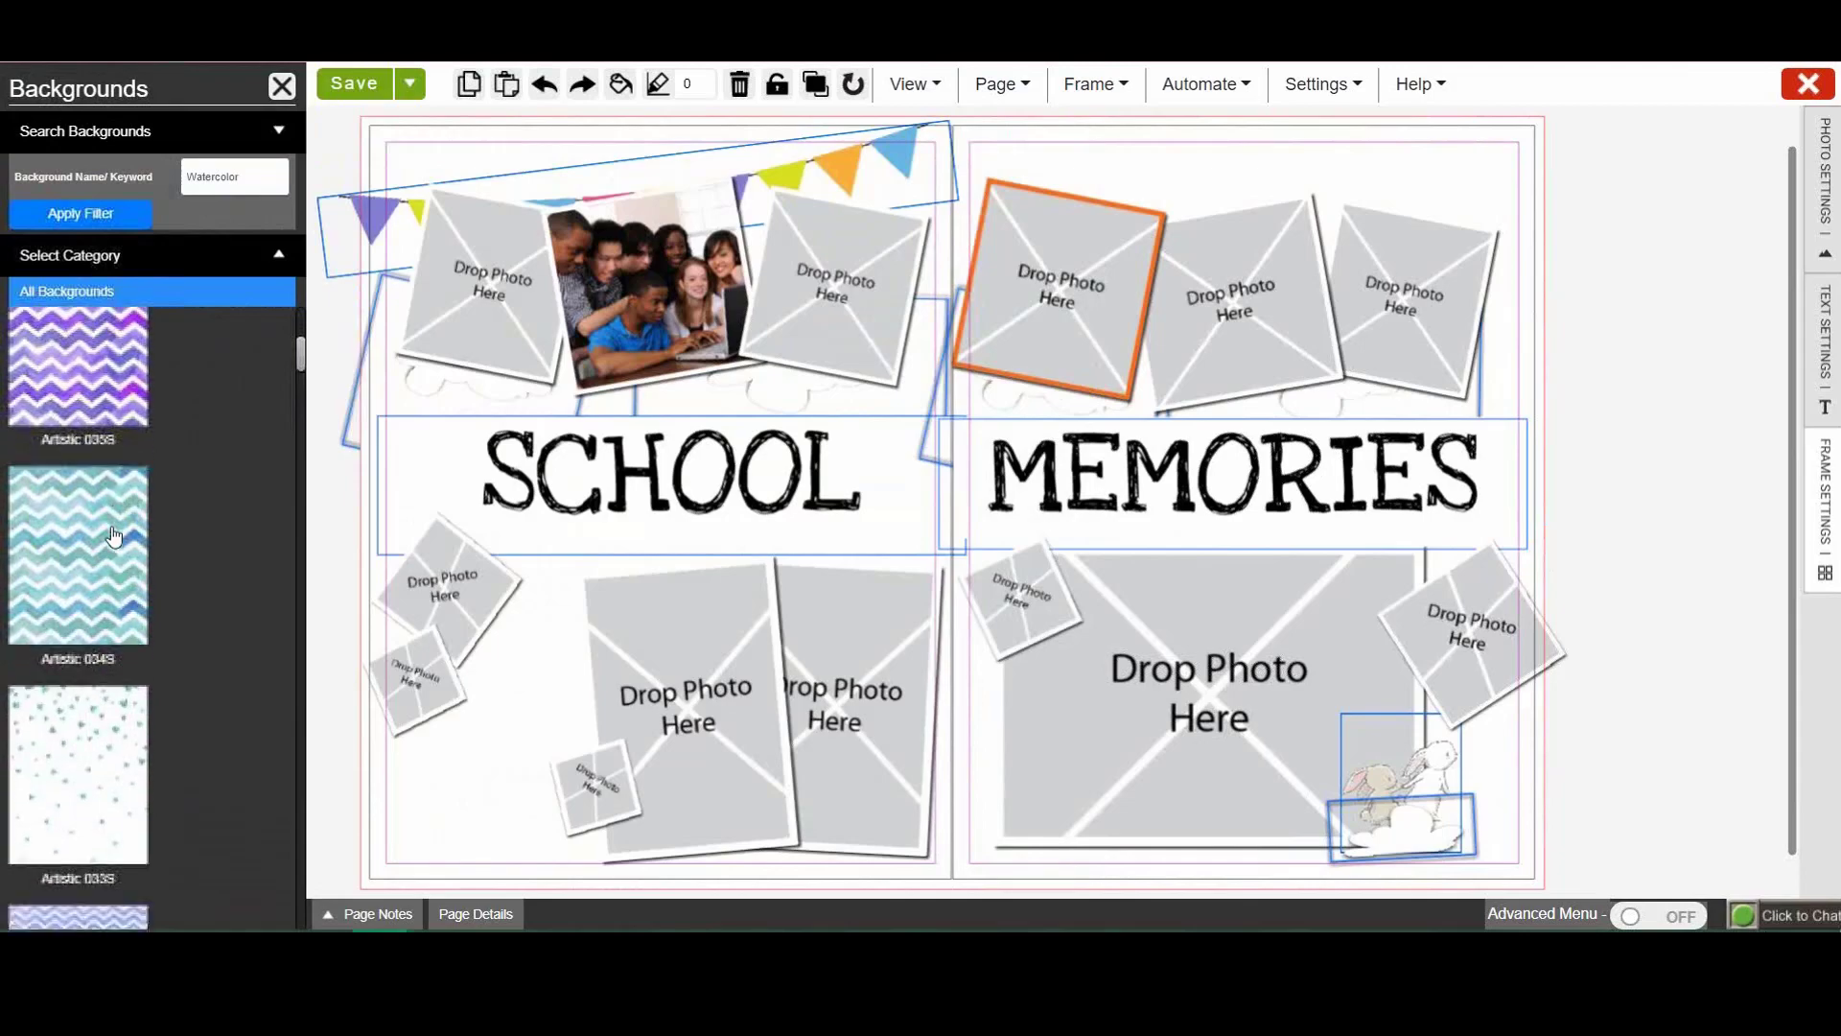
{"action": "scroll", "coordinate": [113, 534], "scroll_direction": "down", "scroll_amount": 10}
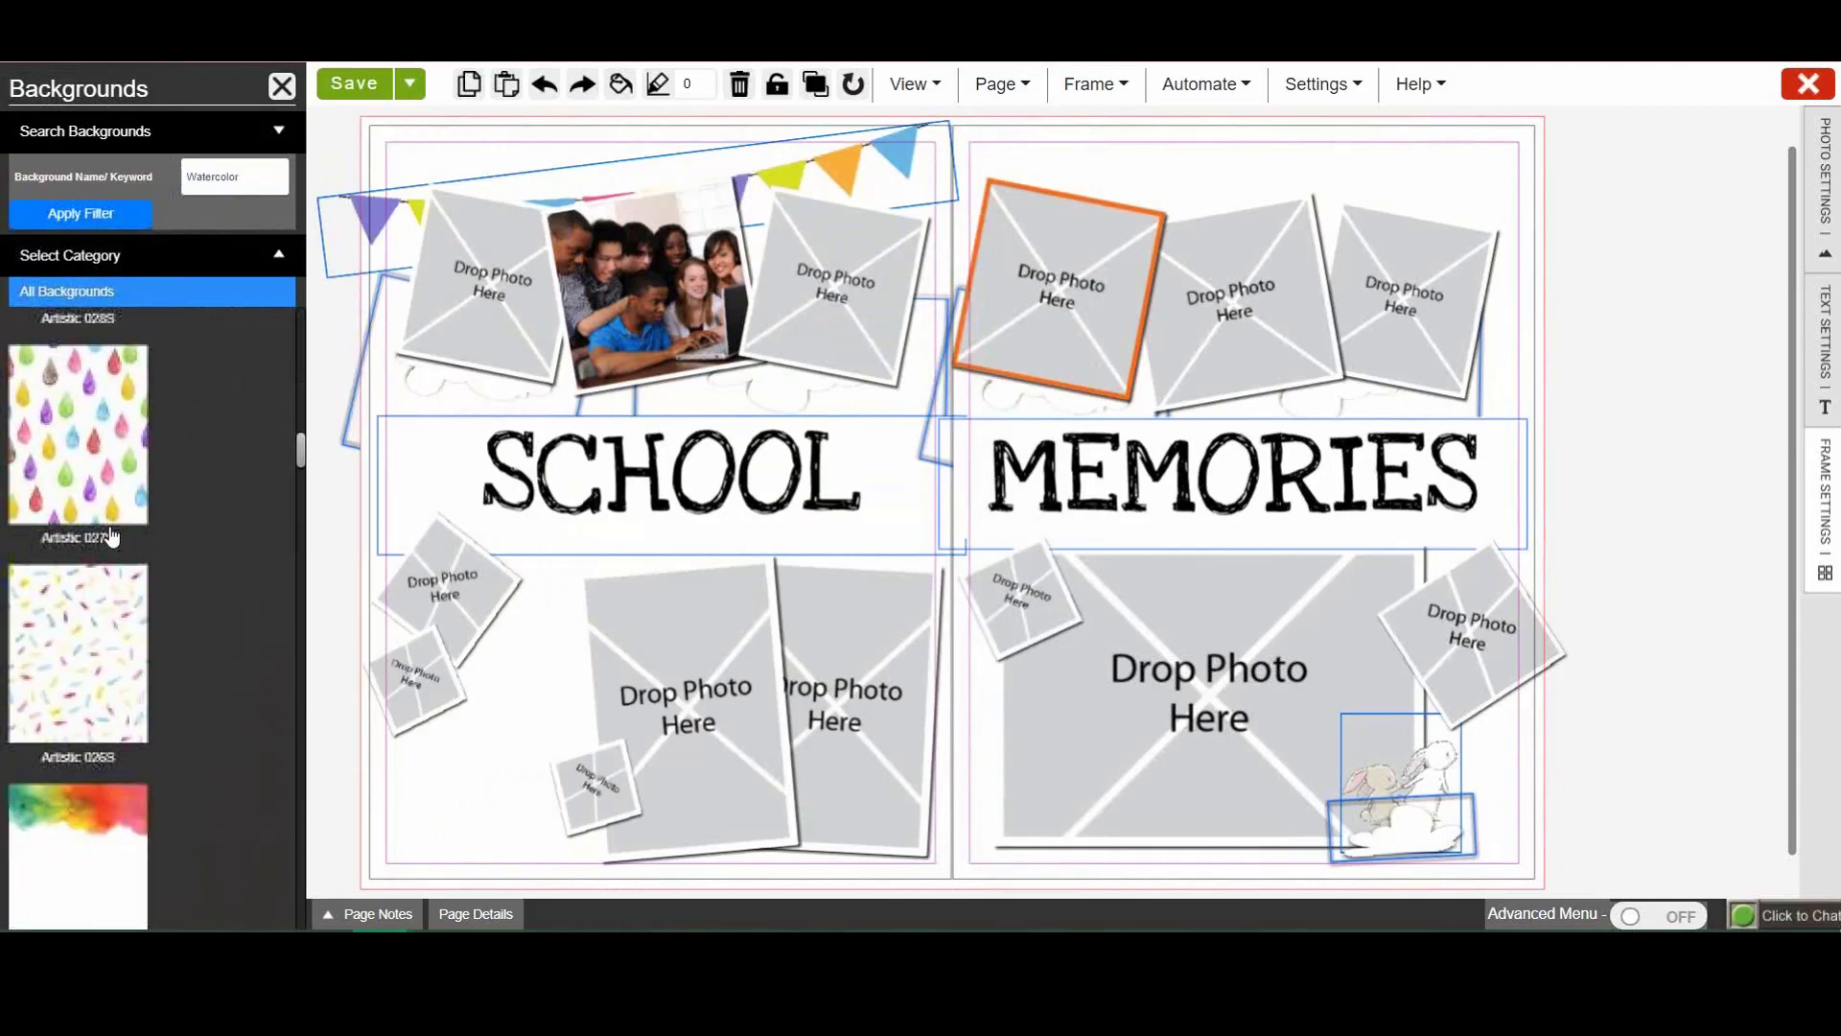
{"action": "scroll", "coordinate": [112, 535], "scroll_direction": "down", "scroll_amount": 20}
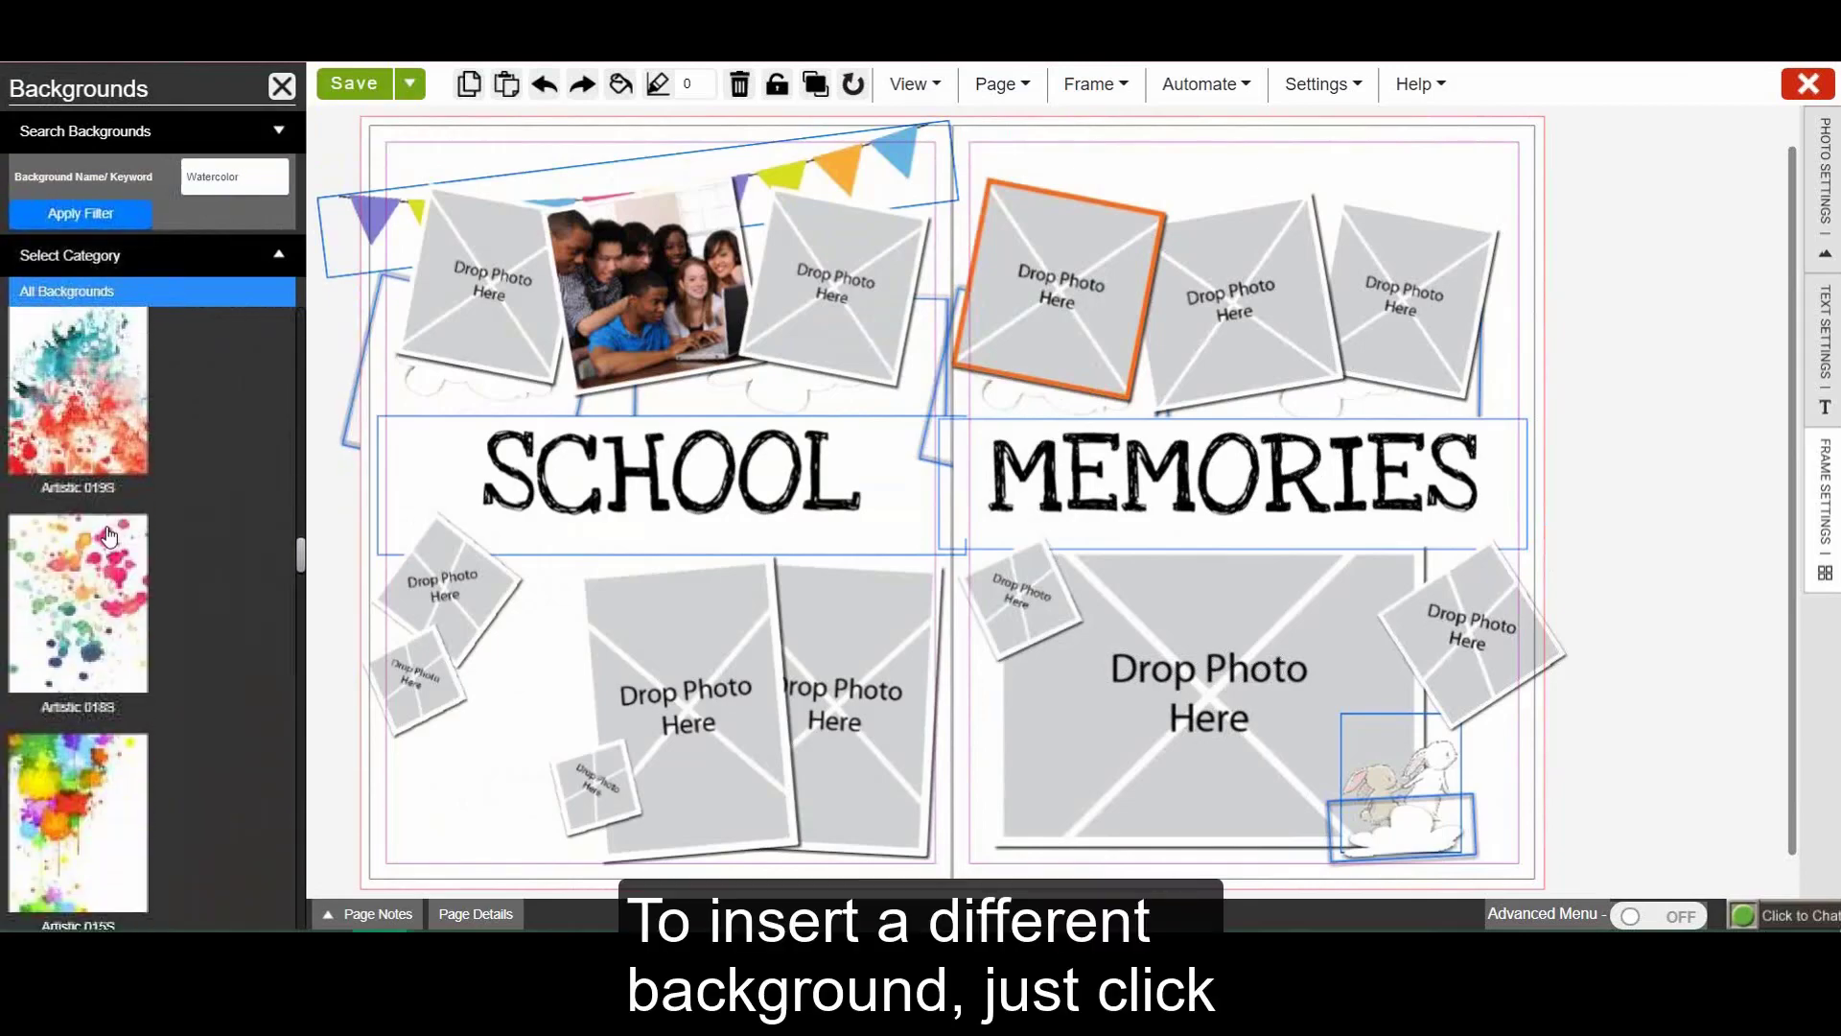
{"action": "scroll", "coordinate": [109, 535], "scroll_direction": "down", "scroll_amount": 15}
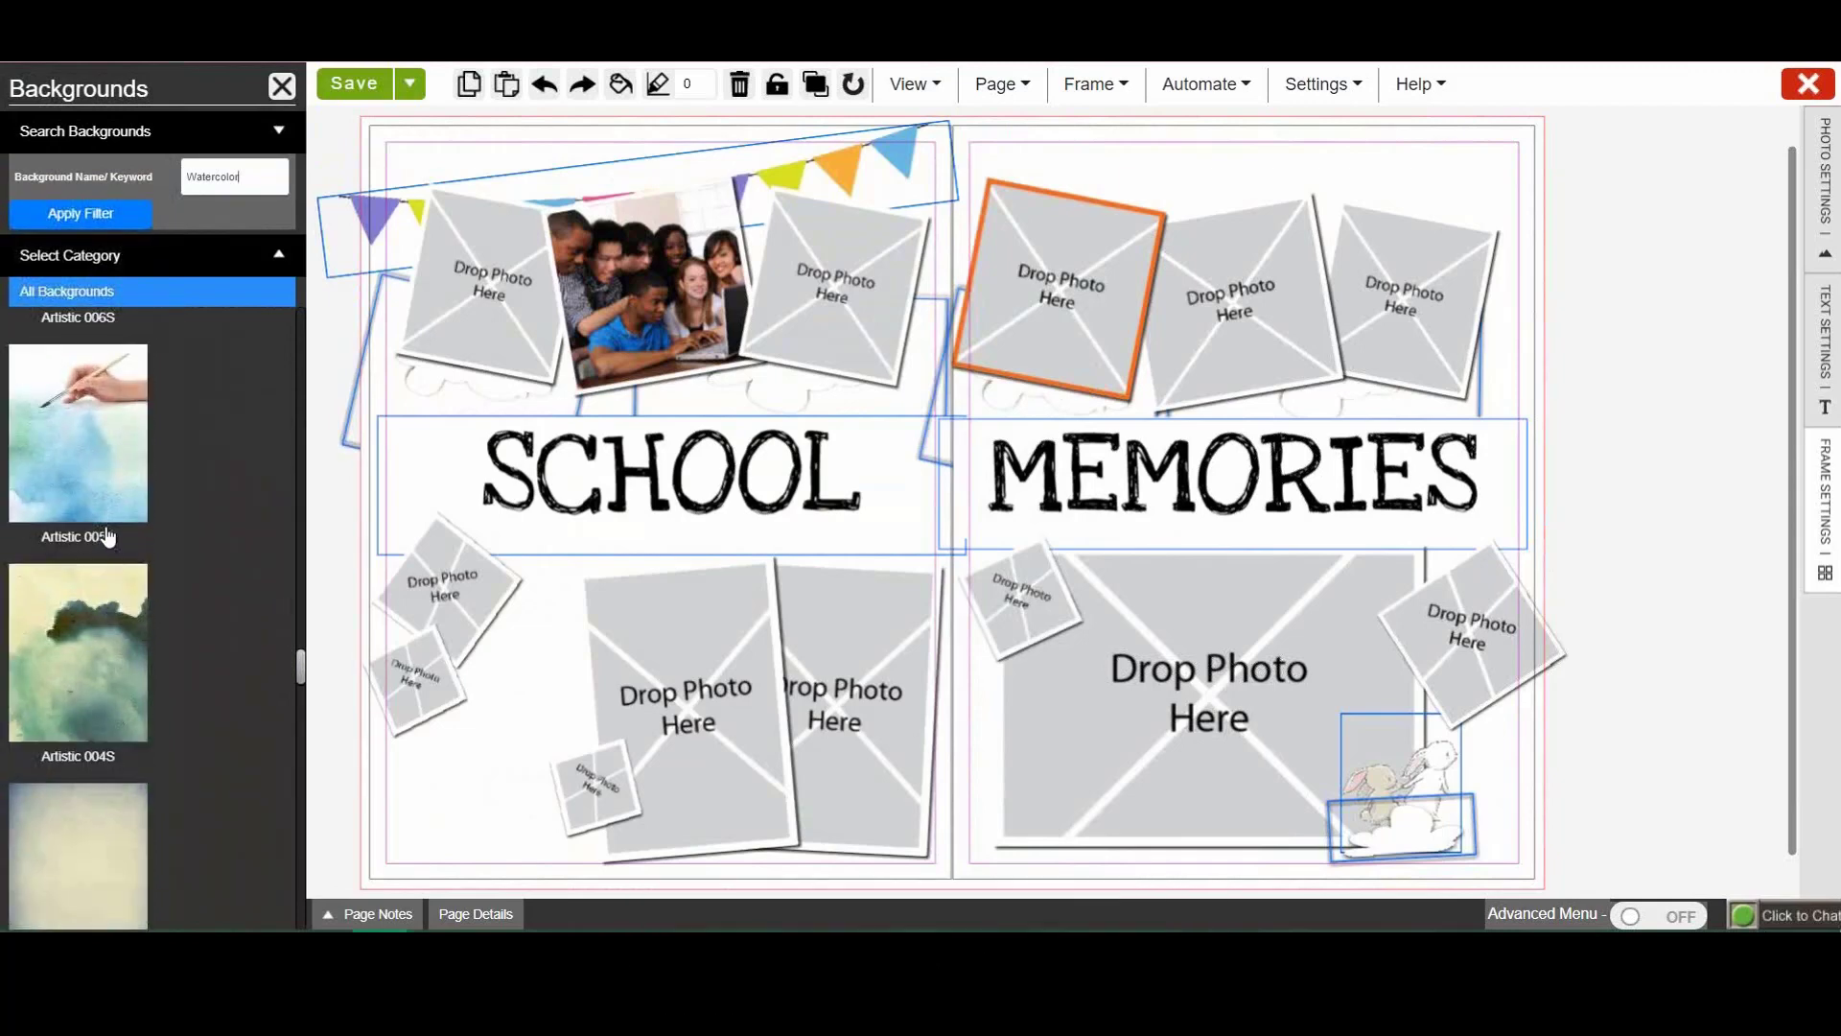
{"action": "scroll", "coordinate": [109, 535], "scroll_direction": "down", "scroll_amount": 5}
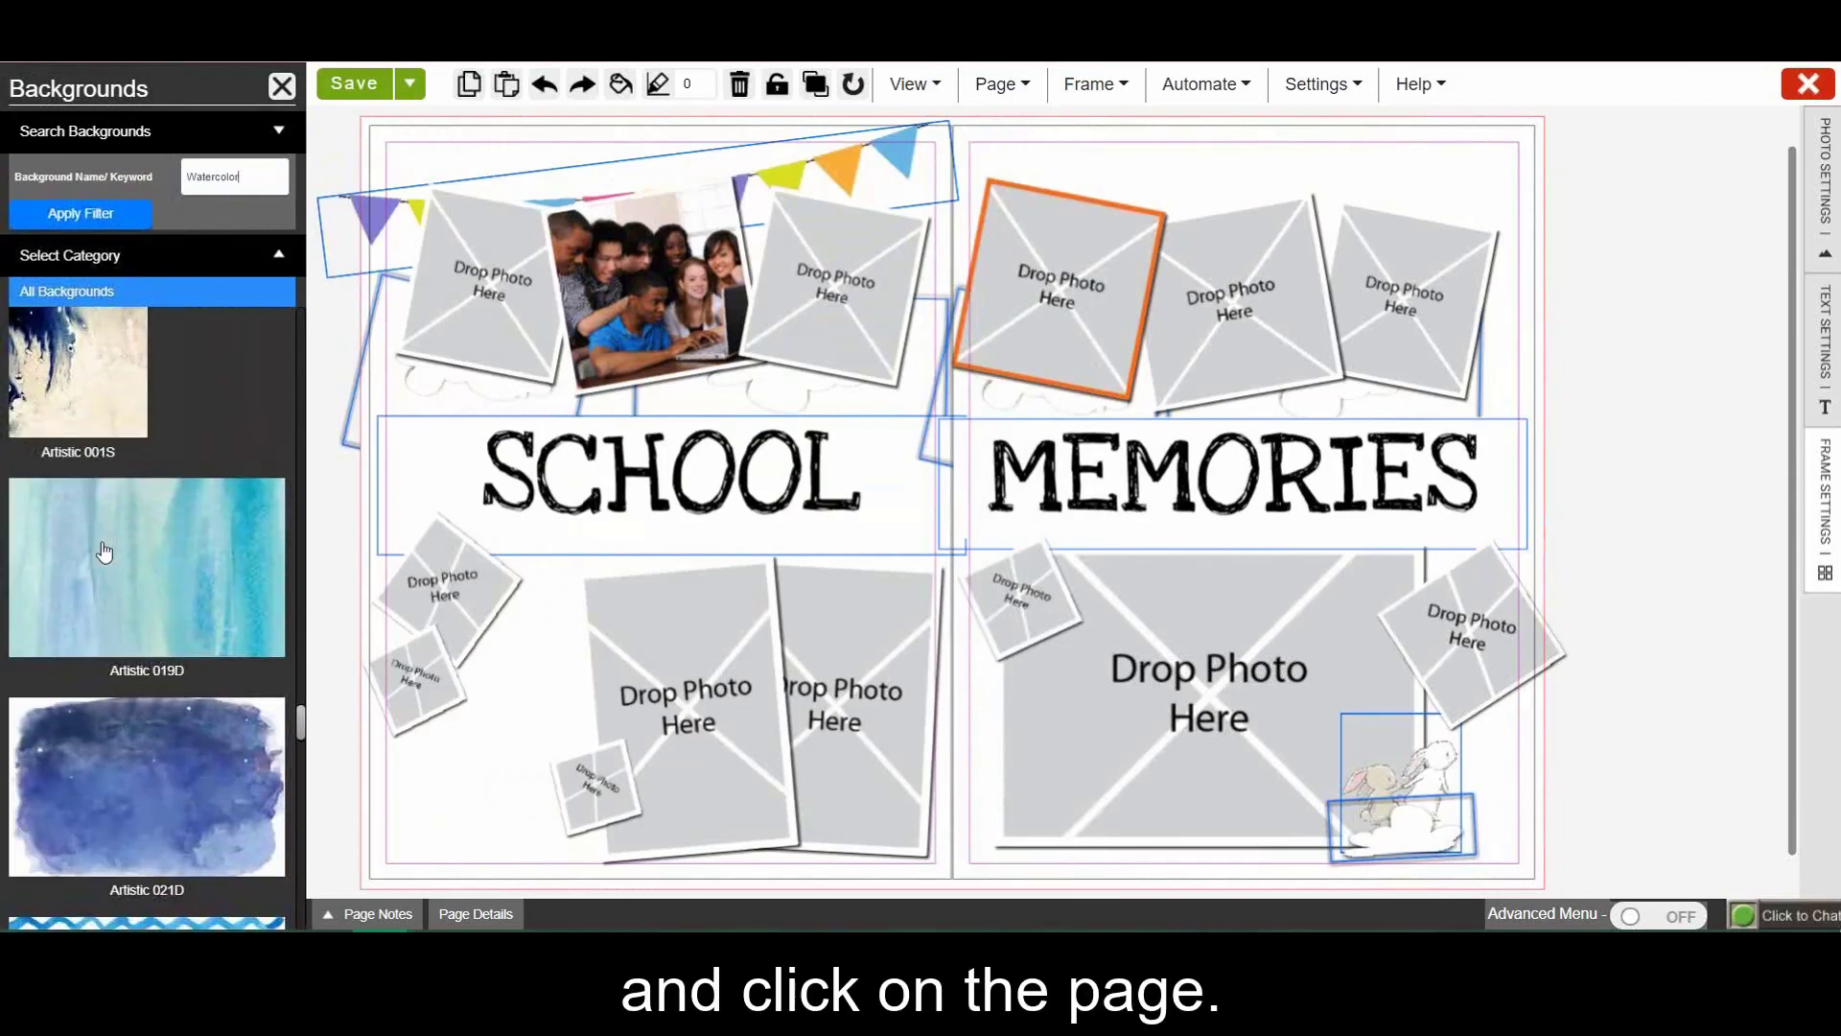
{"action": "left_click", "coordinate": [109, 537]}
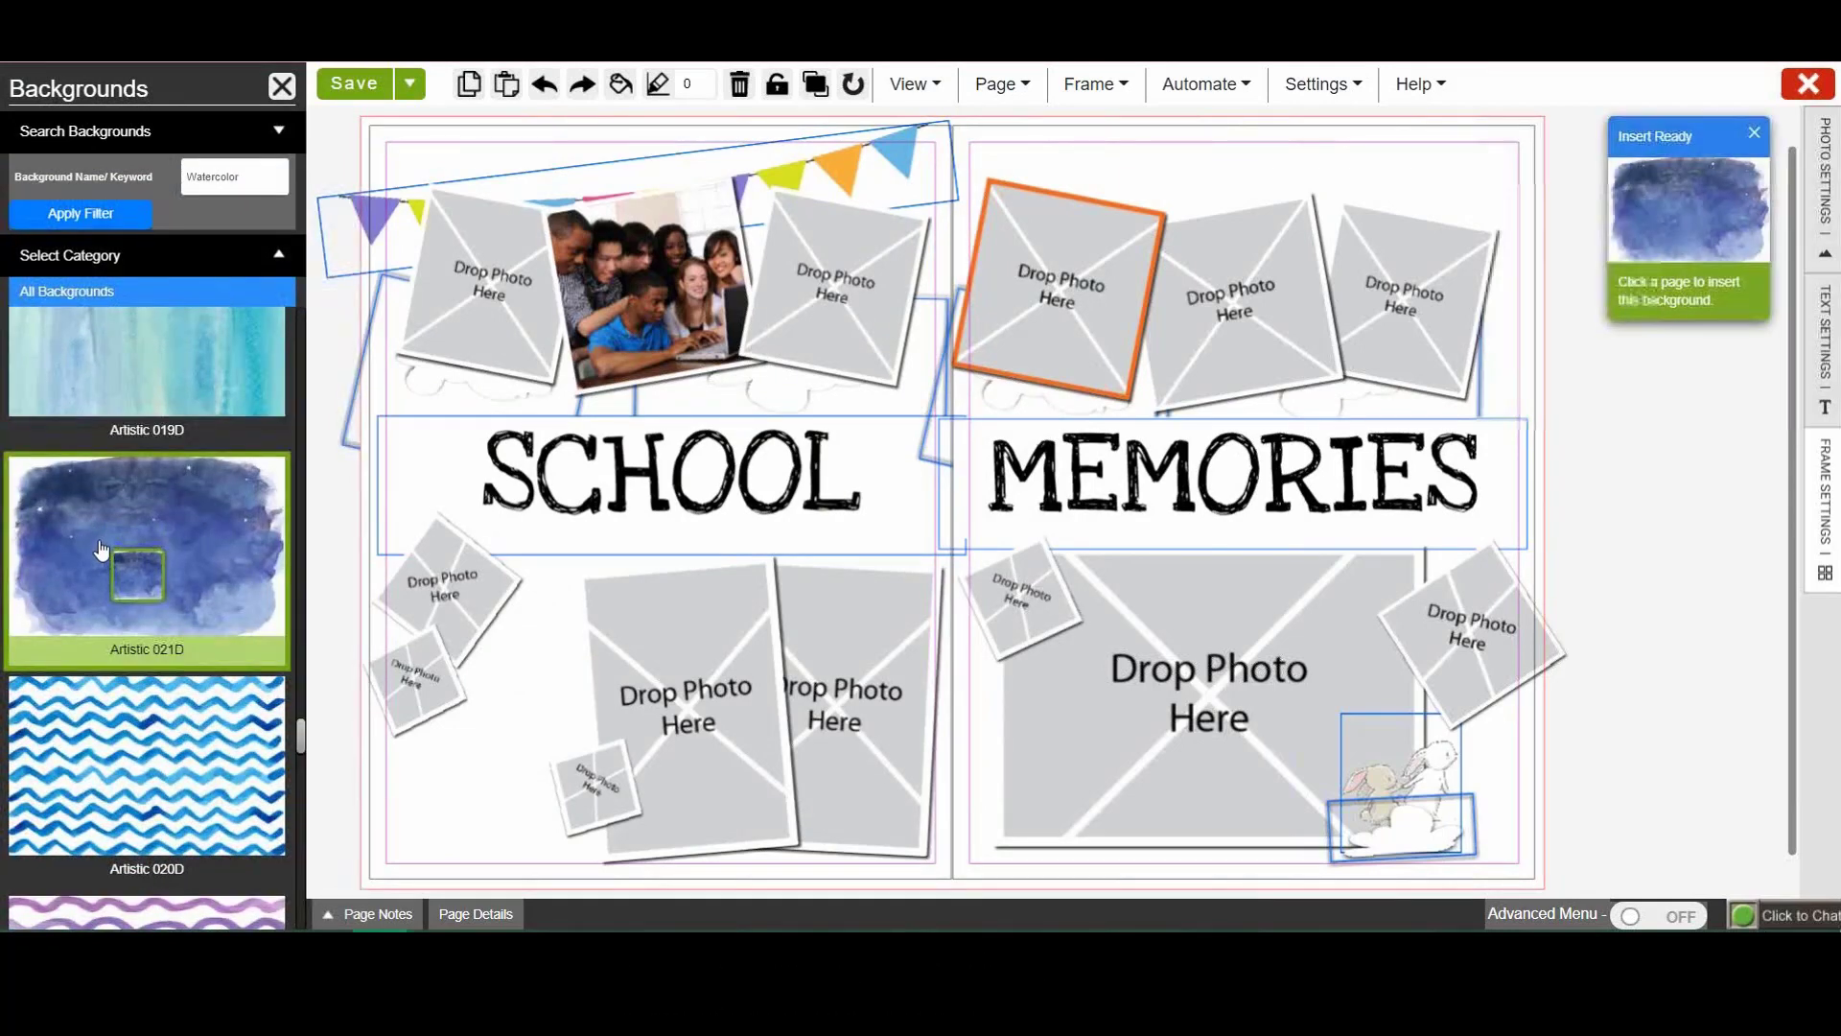
{"action": "left_click", "coordinate": [430, 164]}
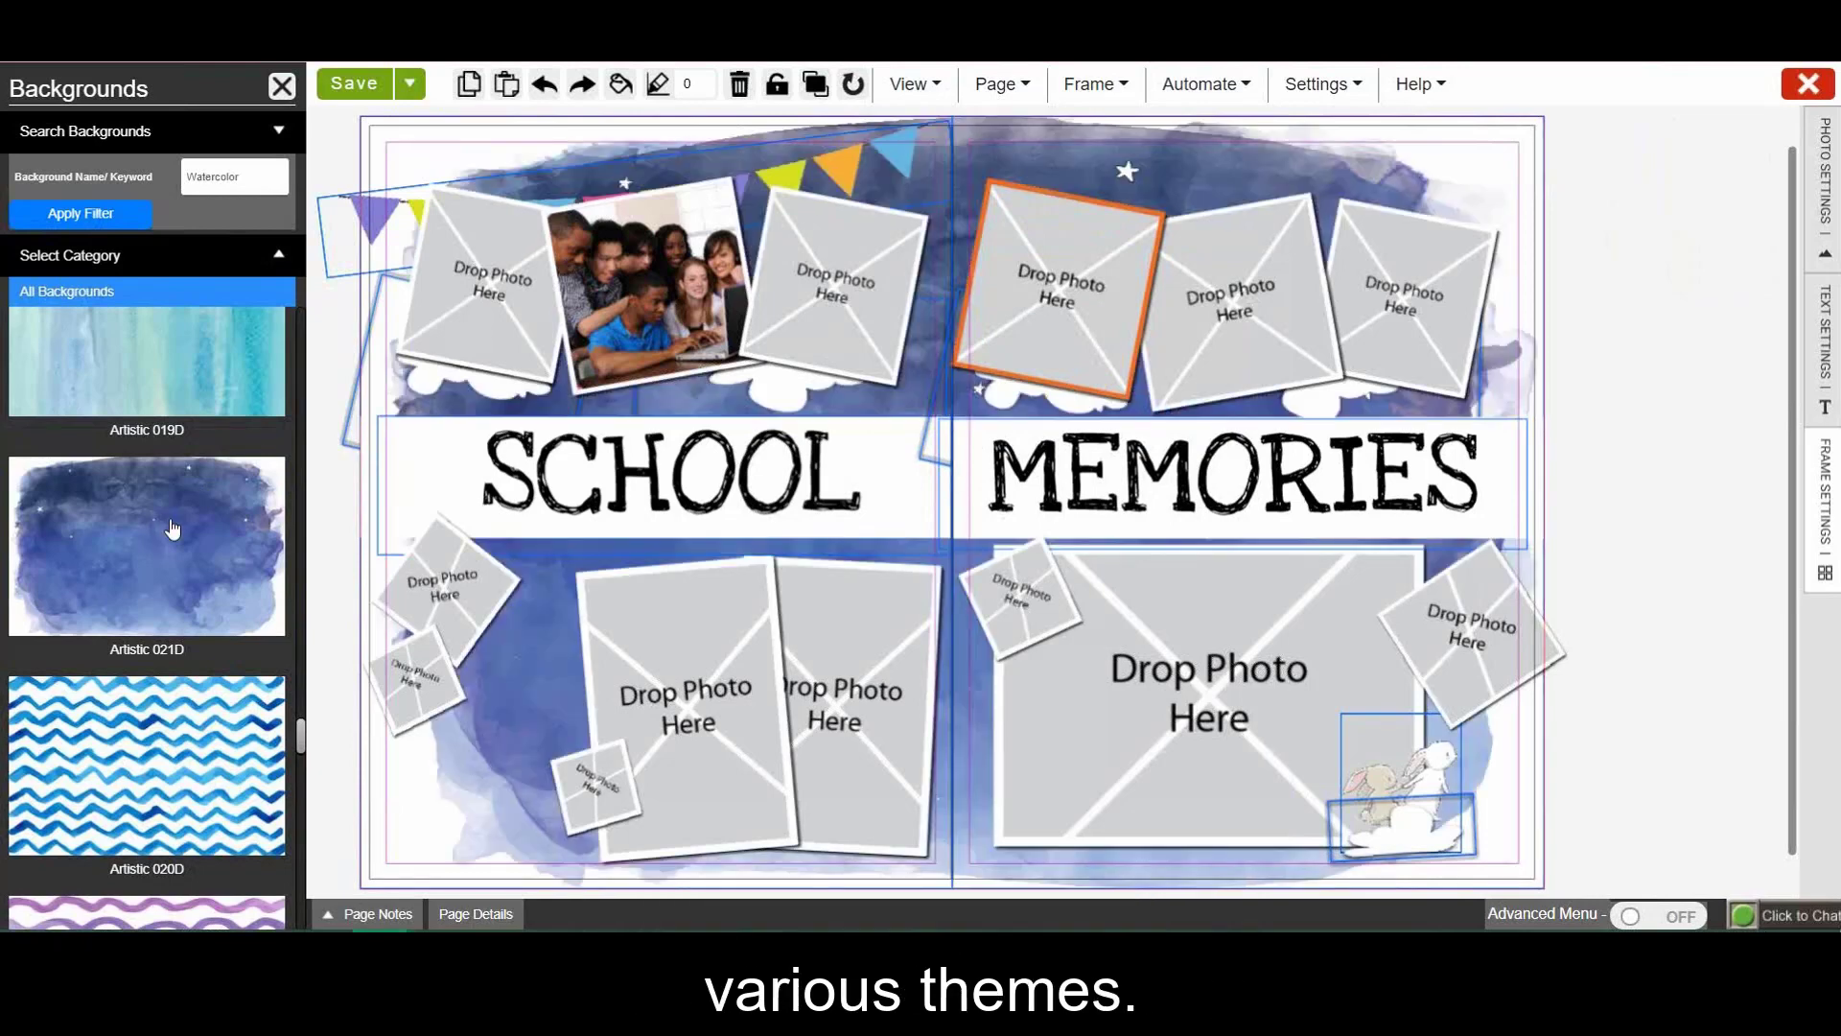
Browse the Pre-Designed Covers background category, then close the Backgrounds panel
{"action": "left_click", "coordinate": [197, 292]}
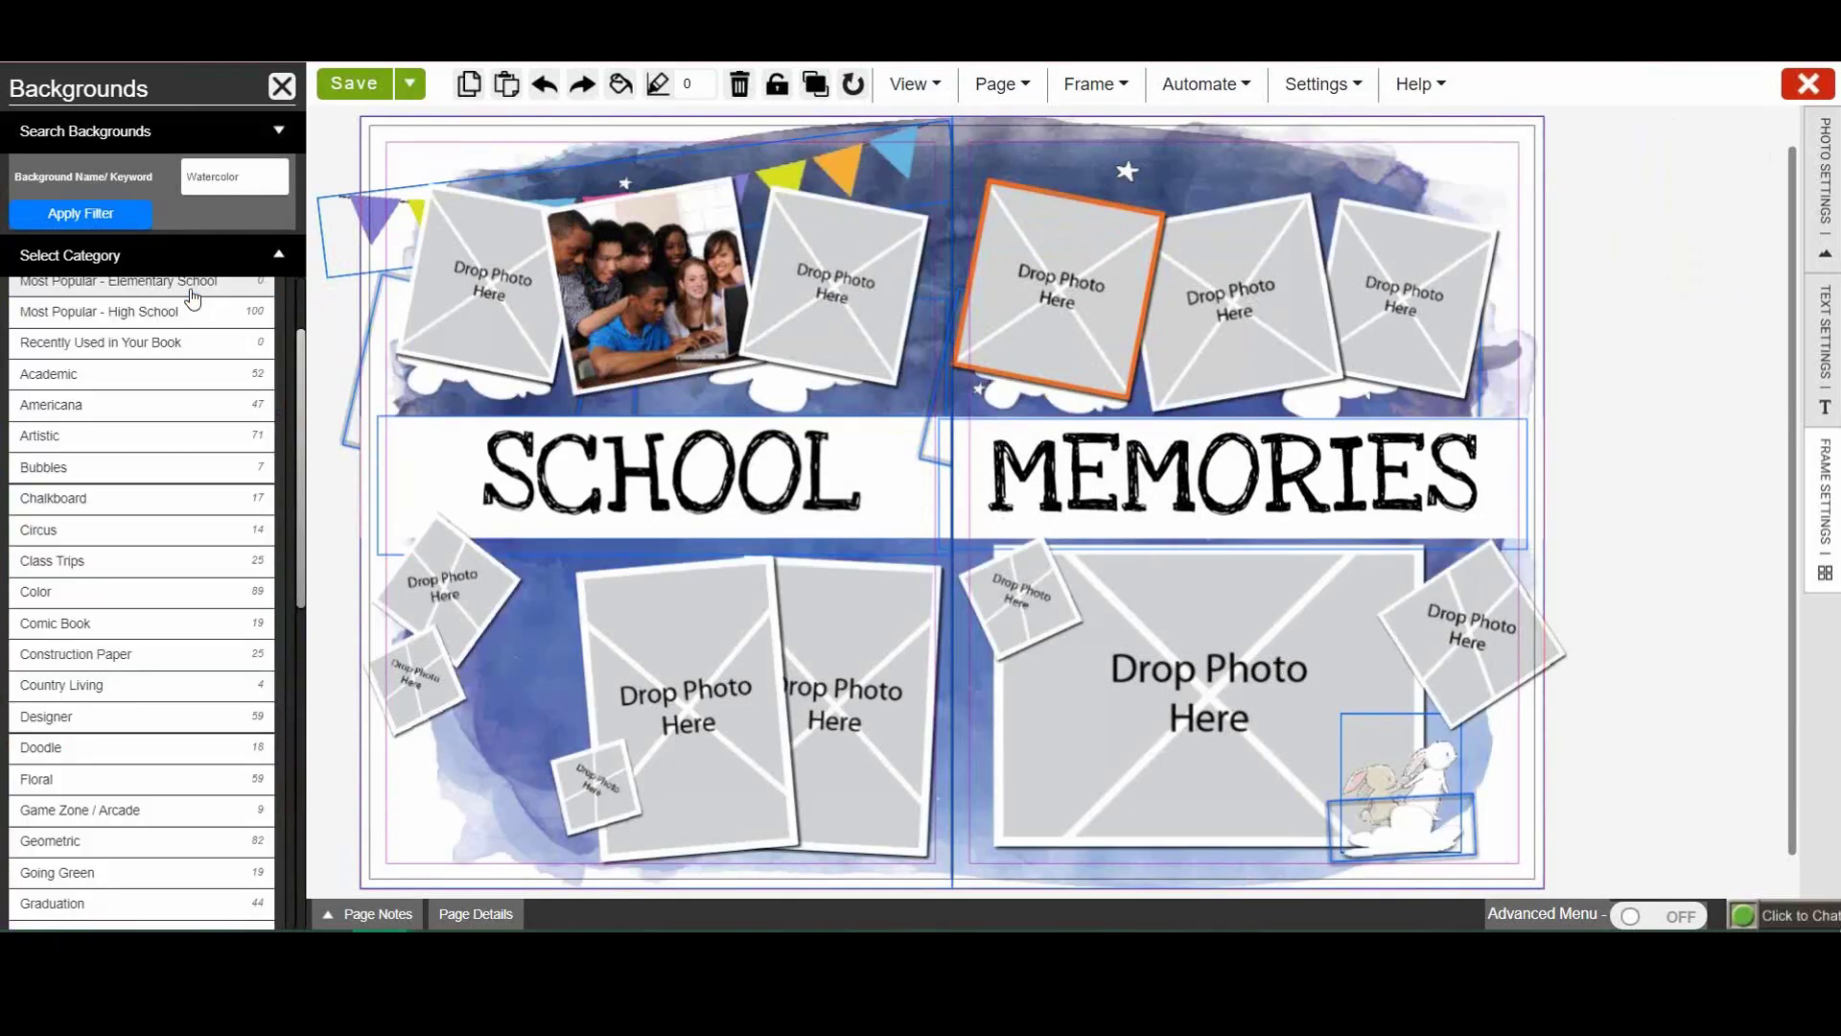
{"action": "scroll", "coordinate": [156, 495], "scroll_direction": "up", "scroll_amount": 3}
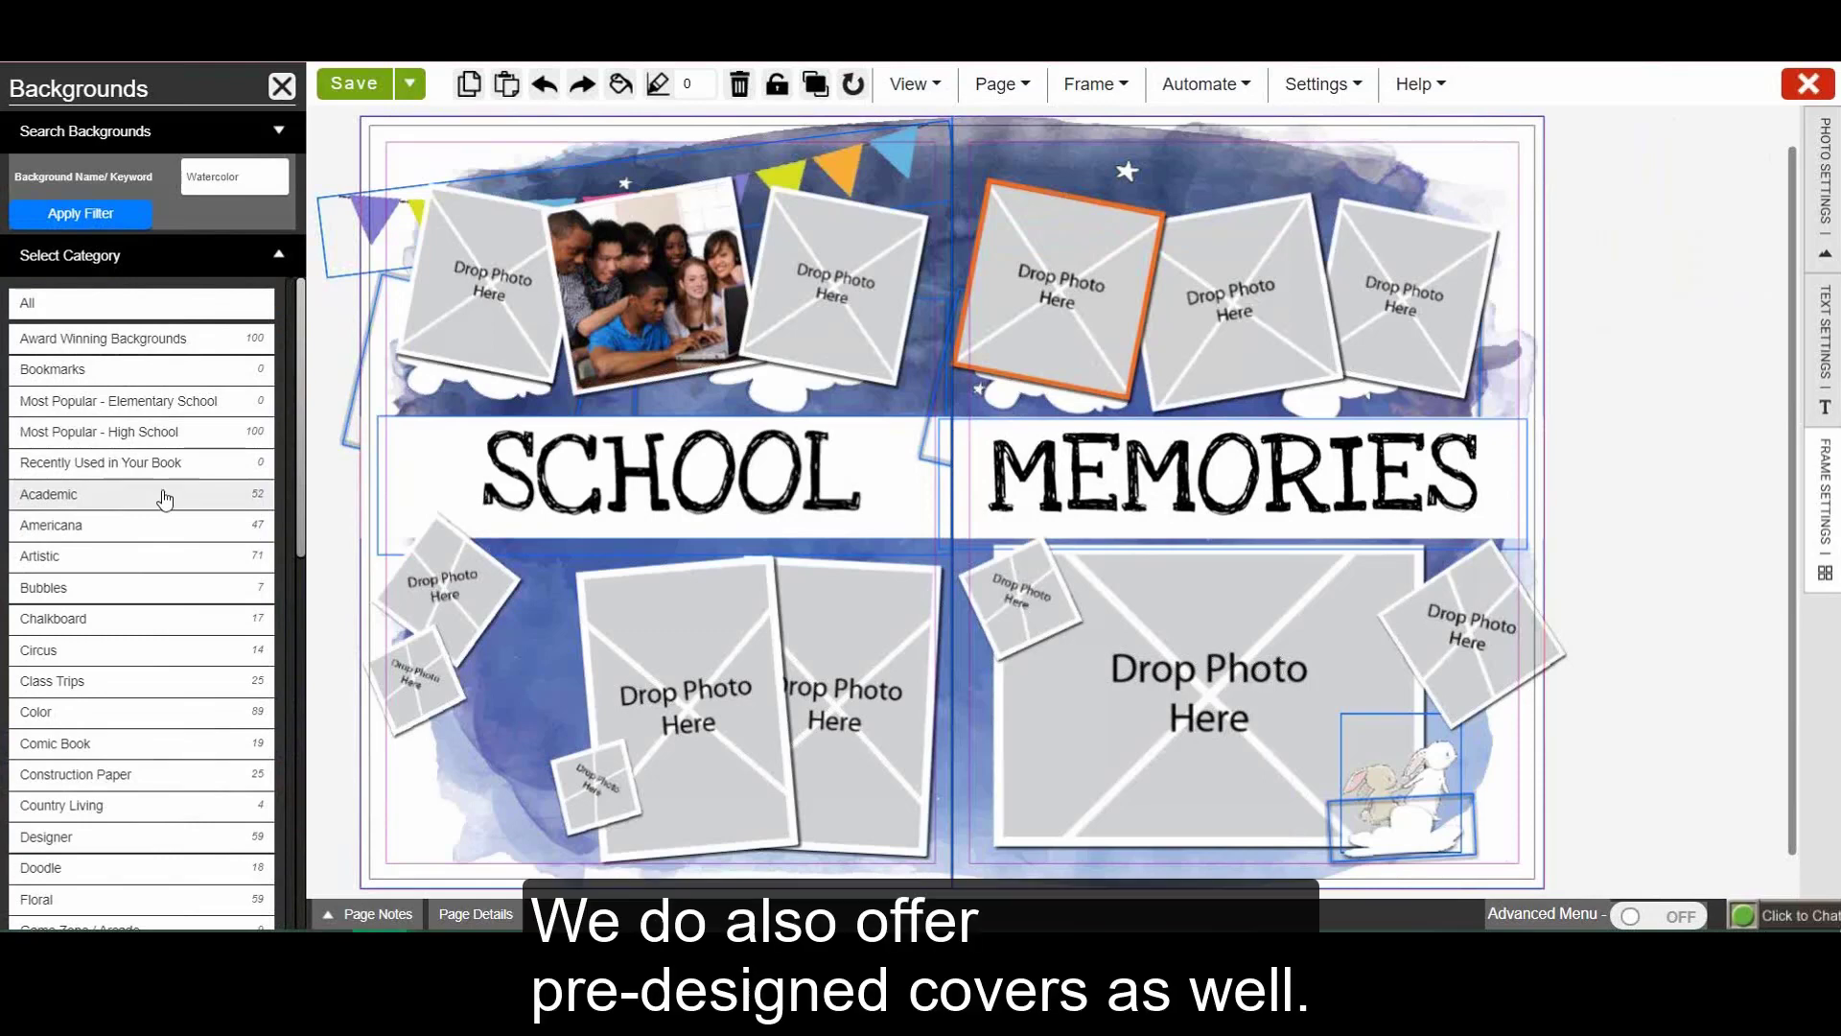
{"action": "scroll", "coordinate": [158, 497], "scroll_direction": "down", "scroll_amount": 10}
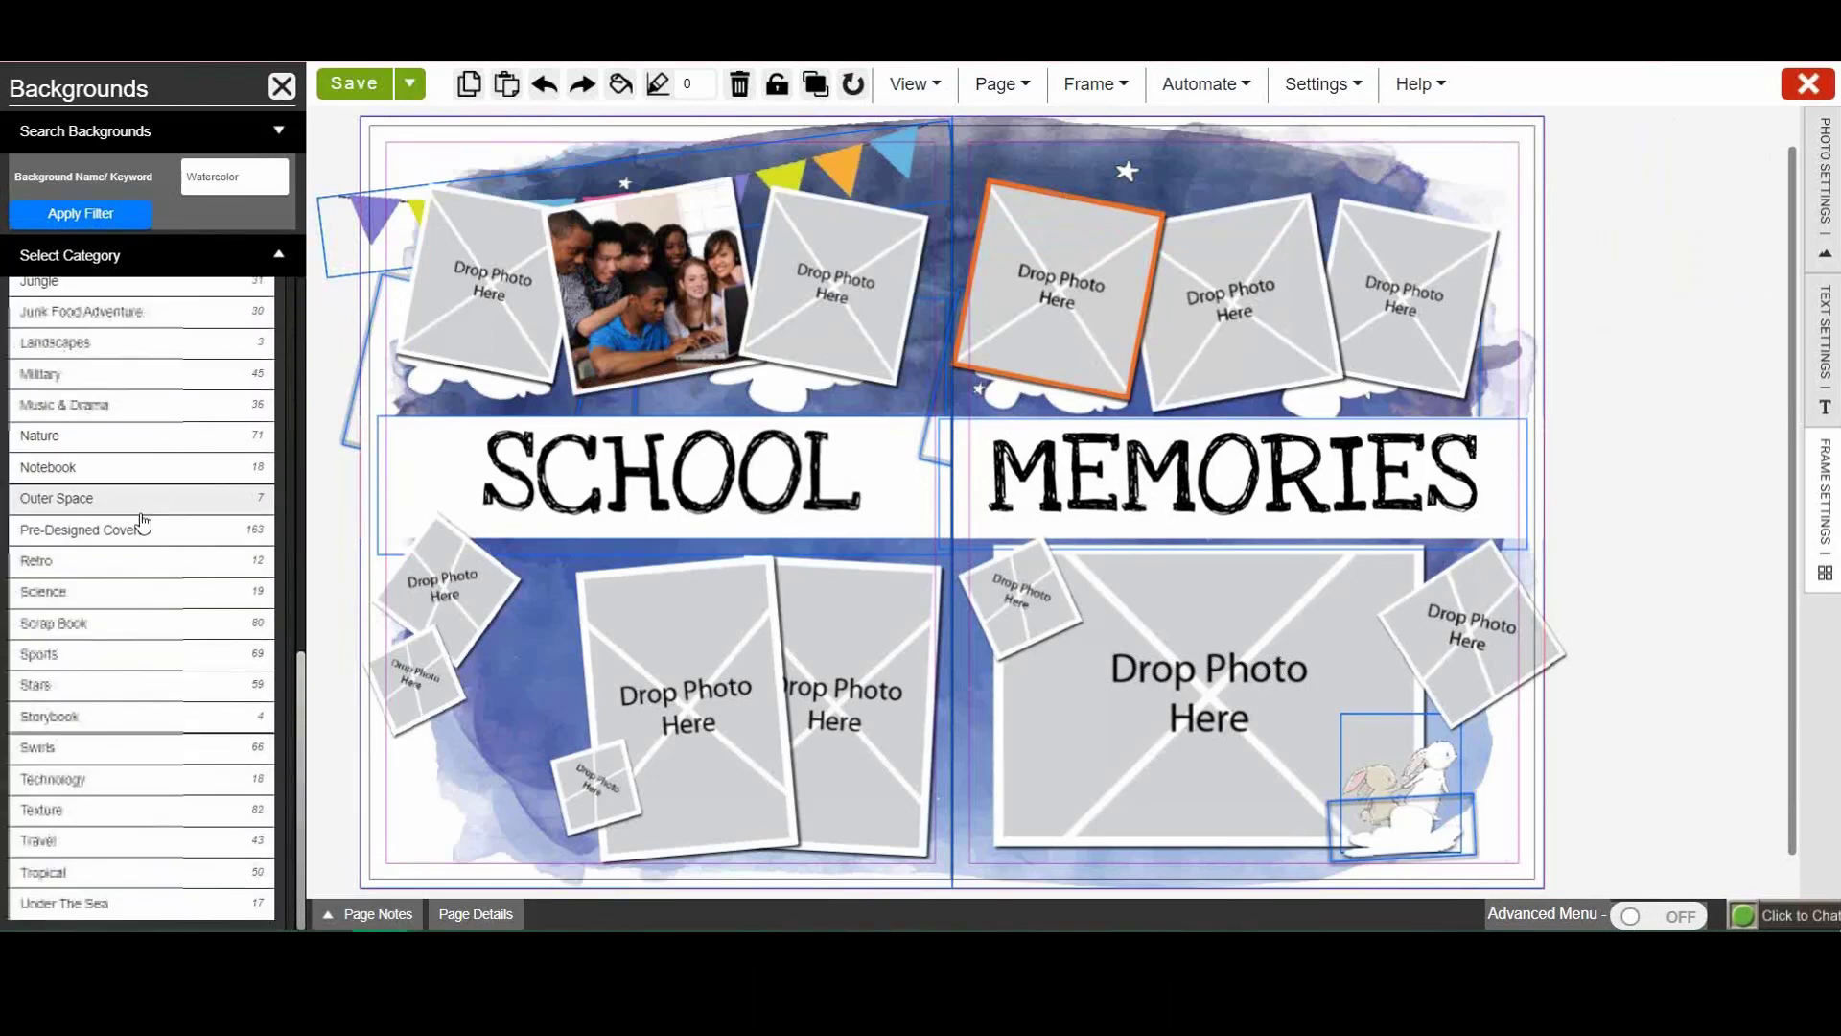
{"action": "left_click", "coordinate": [138, 533]}
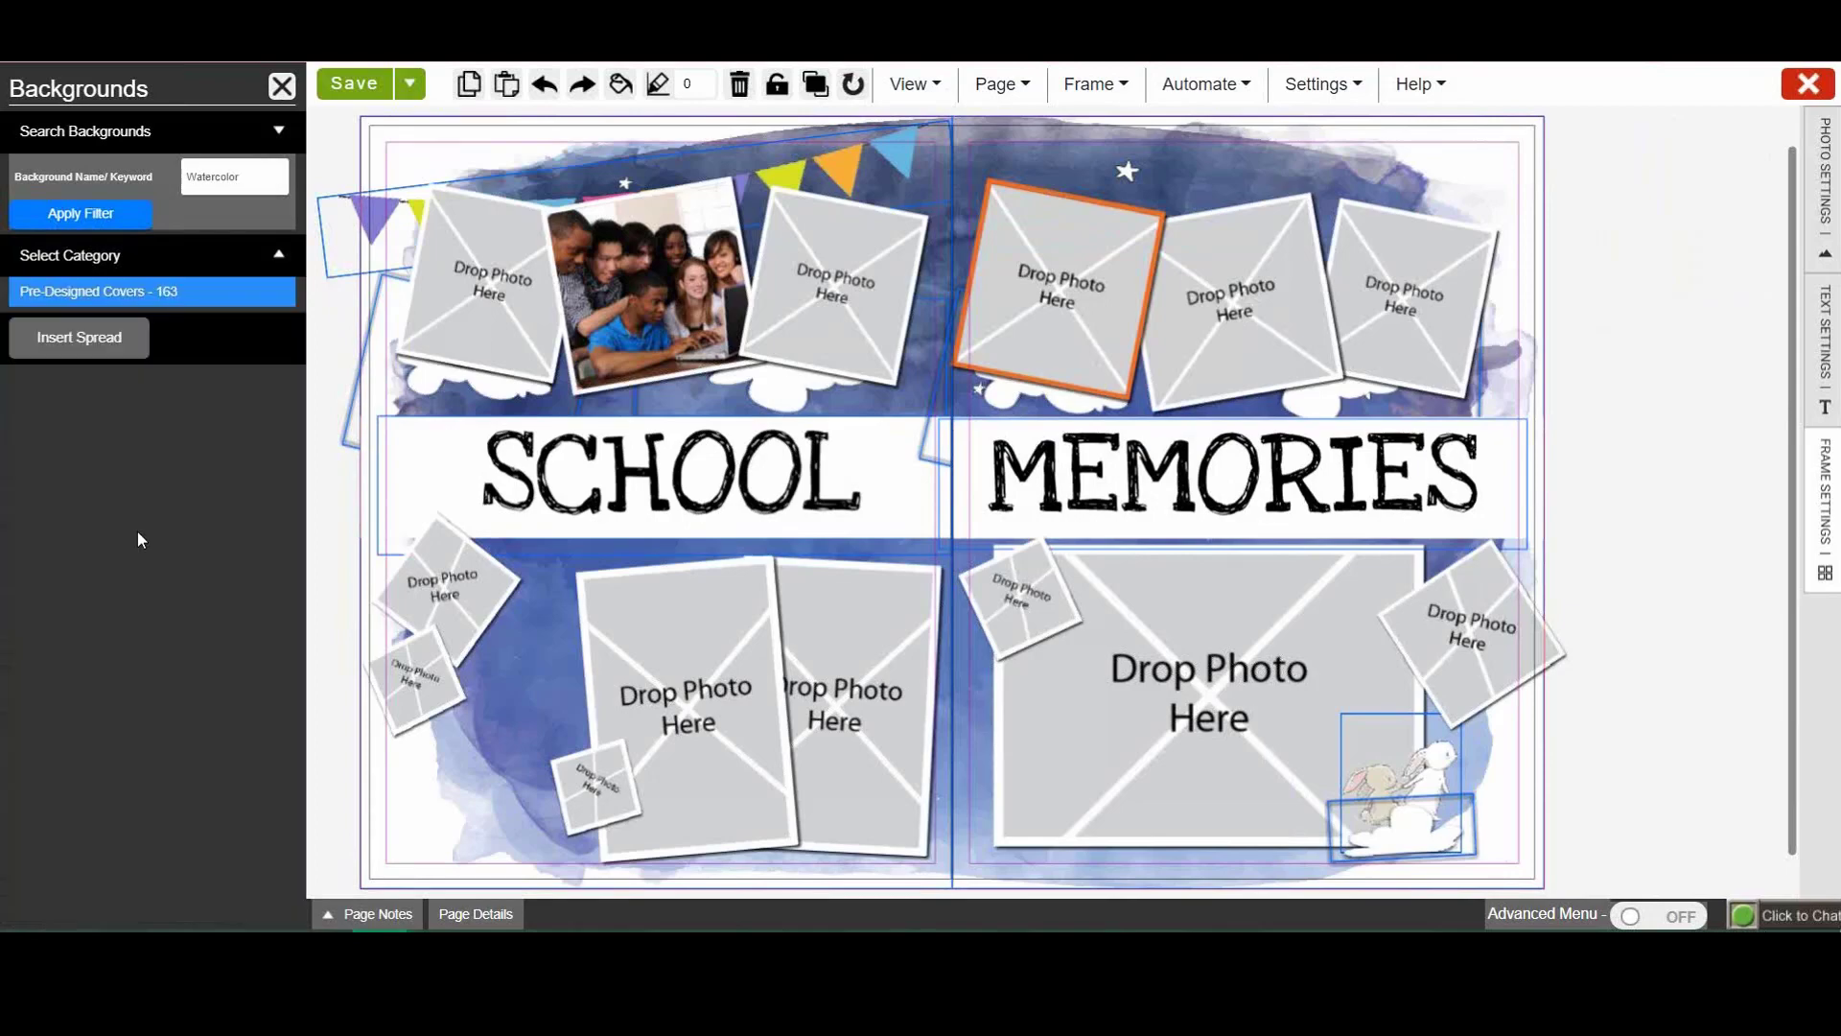
{"action": "scroll", "coordinate": [227, 469], "scroll_direction": "down", "scroll_amount": 10}
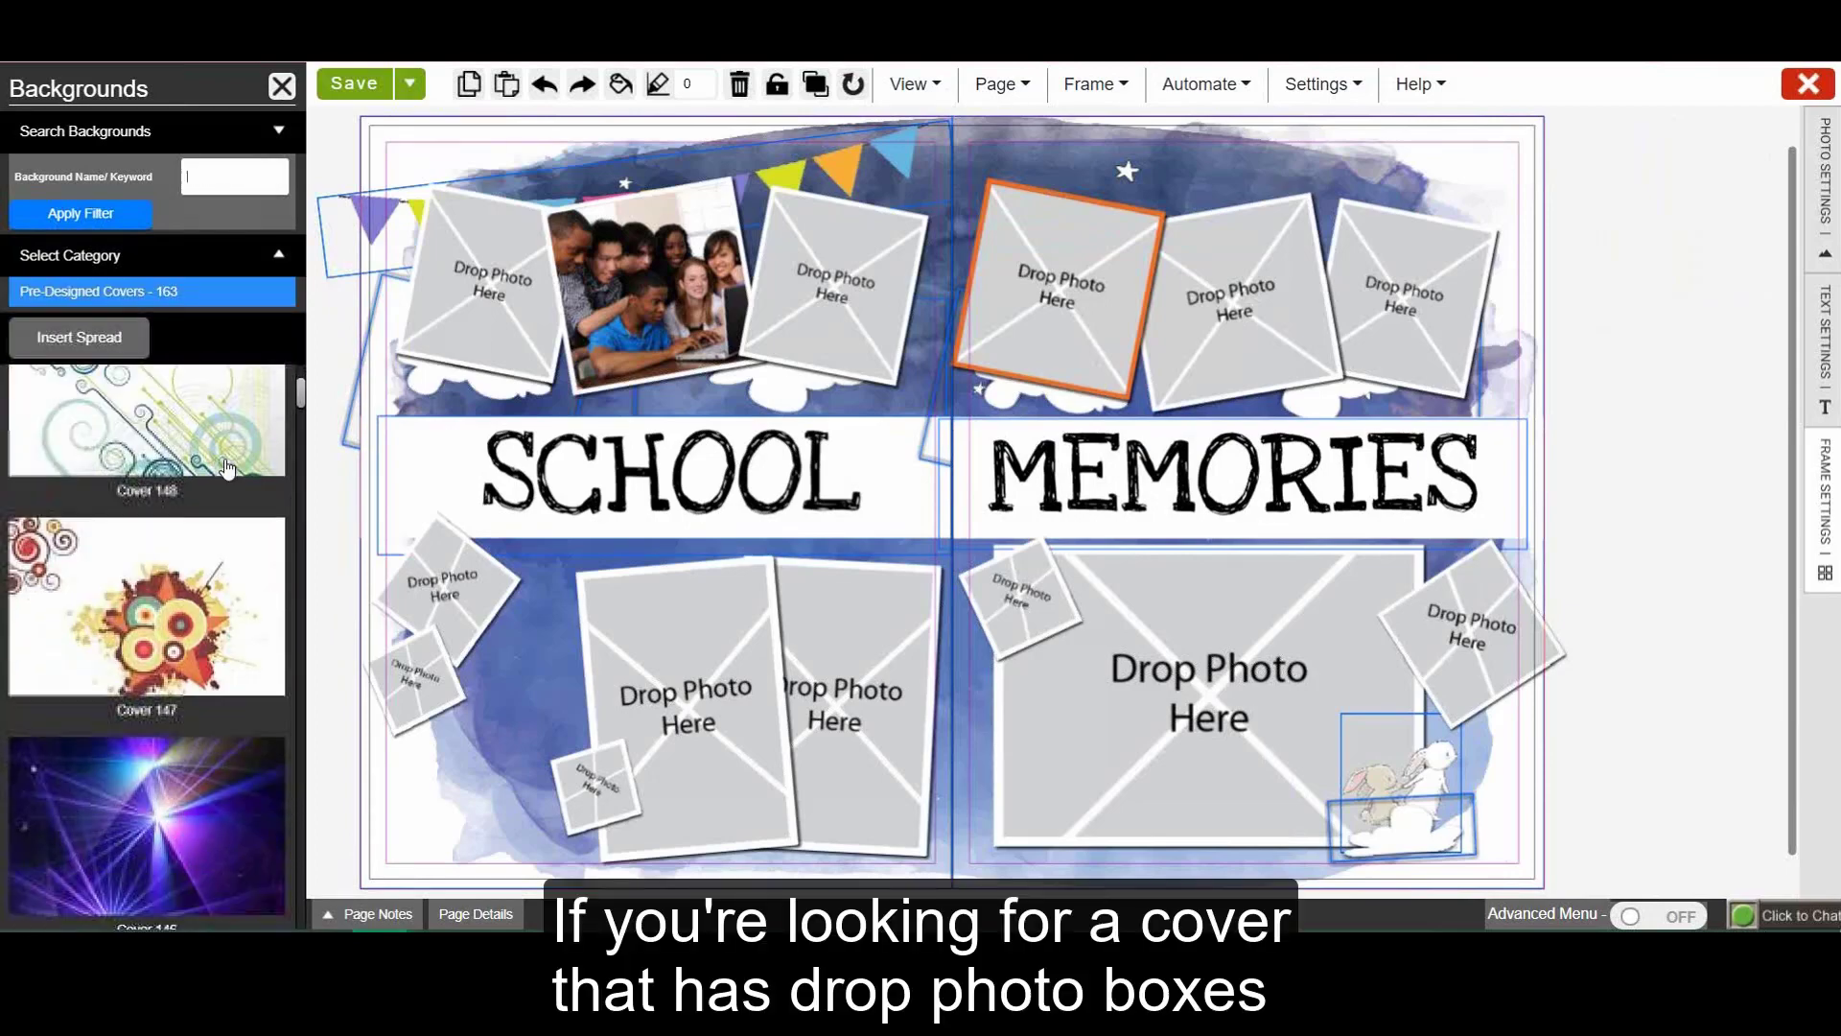
{"action": "scroll", "coordinate": [228, 469], "scroll_direction": "down", "scroll_amount": 15}
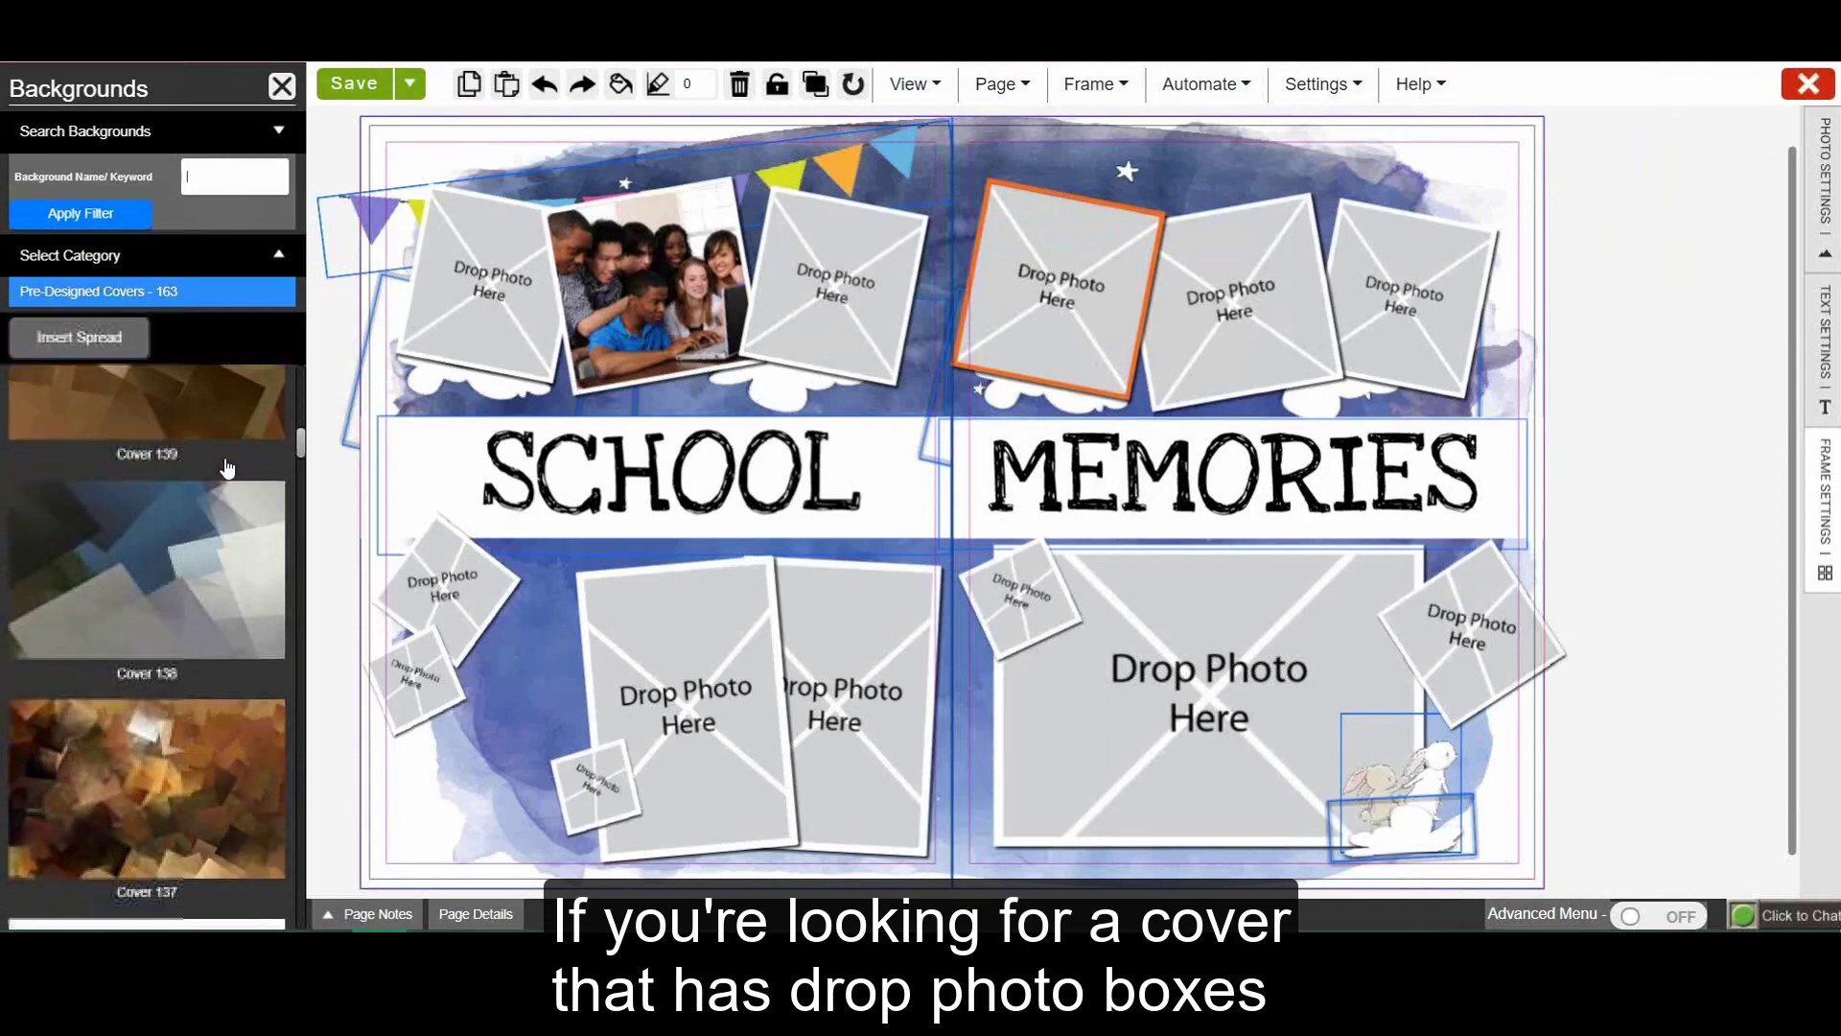
{"action": "scroll", "coordinate": [227, 469], "scroll_direction": "down", "scroll_amount": 5}
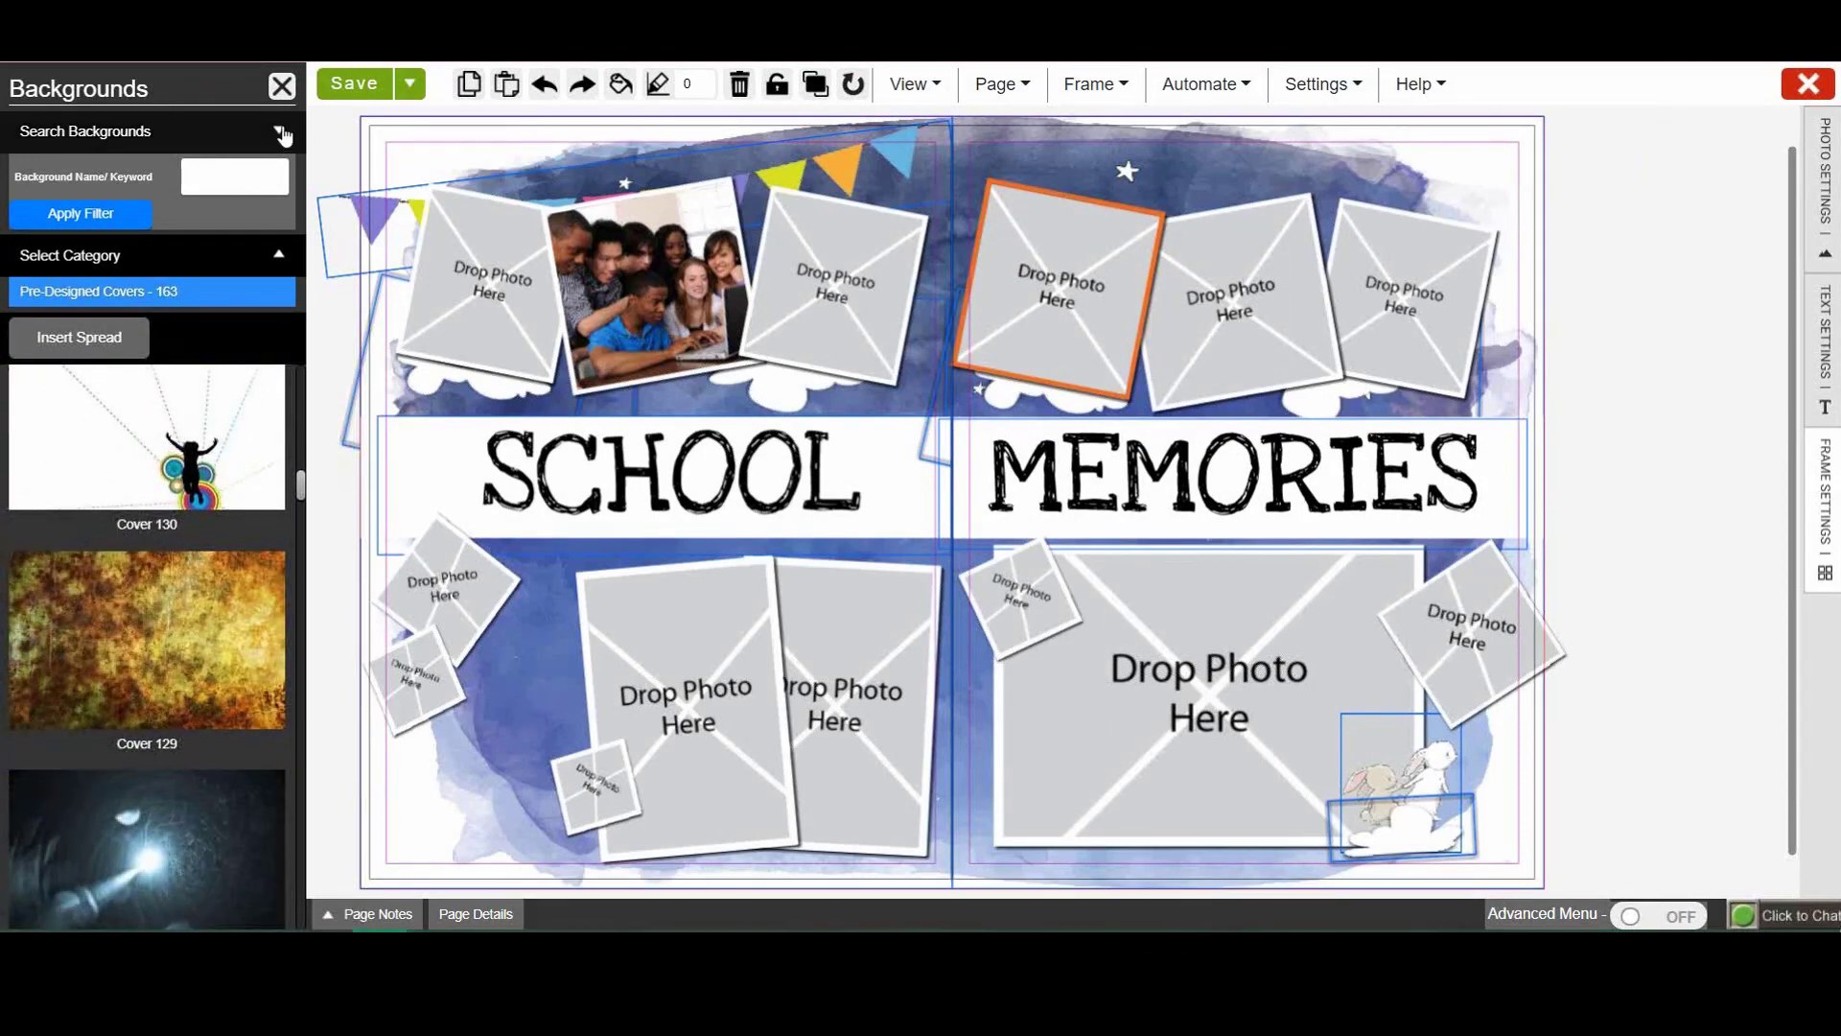
{"action": "left_click", "coordinate": [288, 91]}
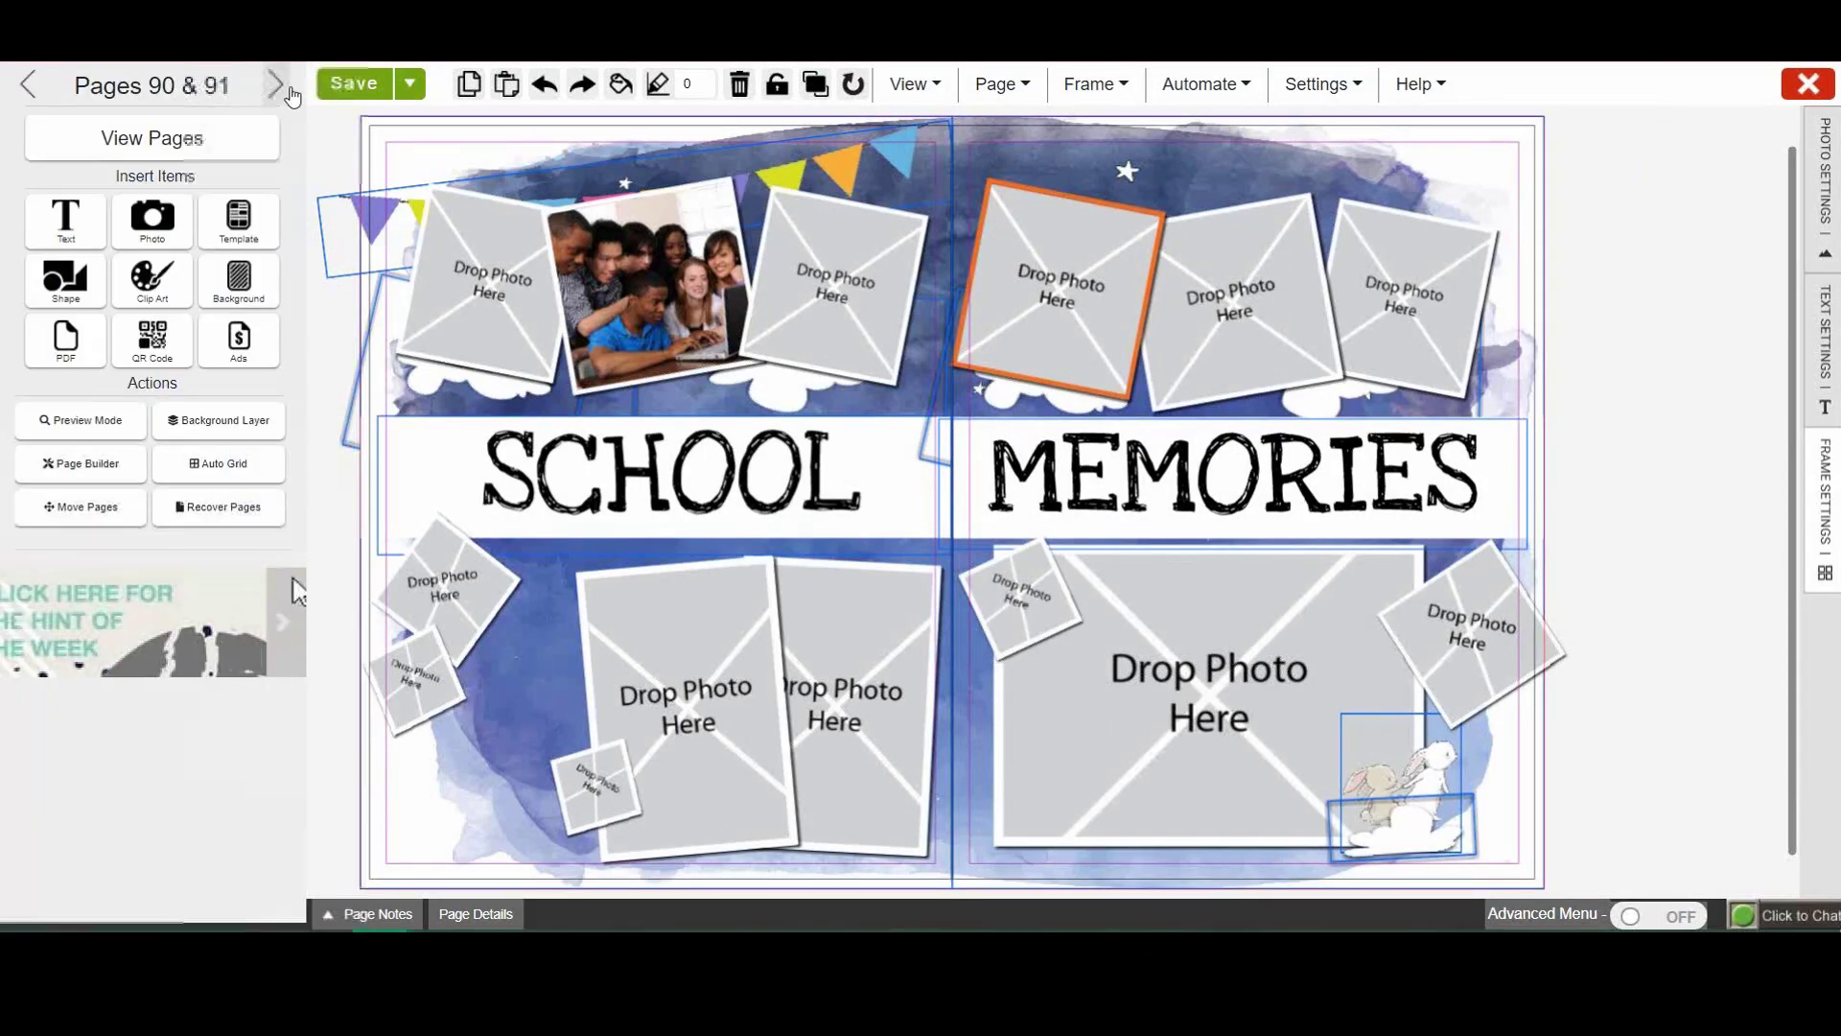
{"action": "left_click", "coordinate": [238, 219]}
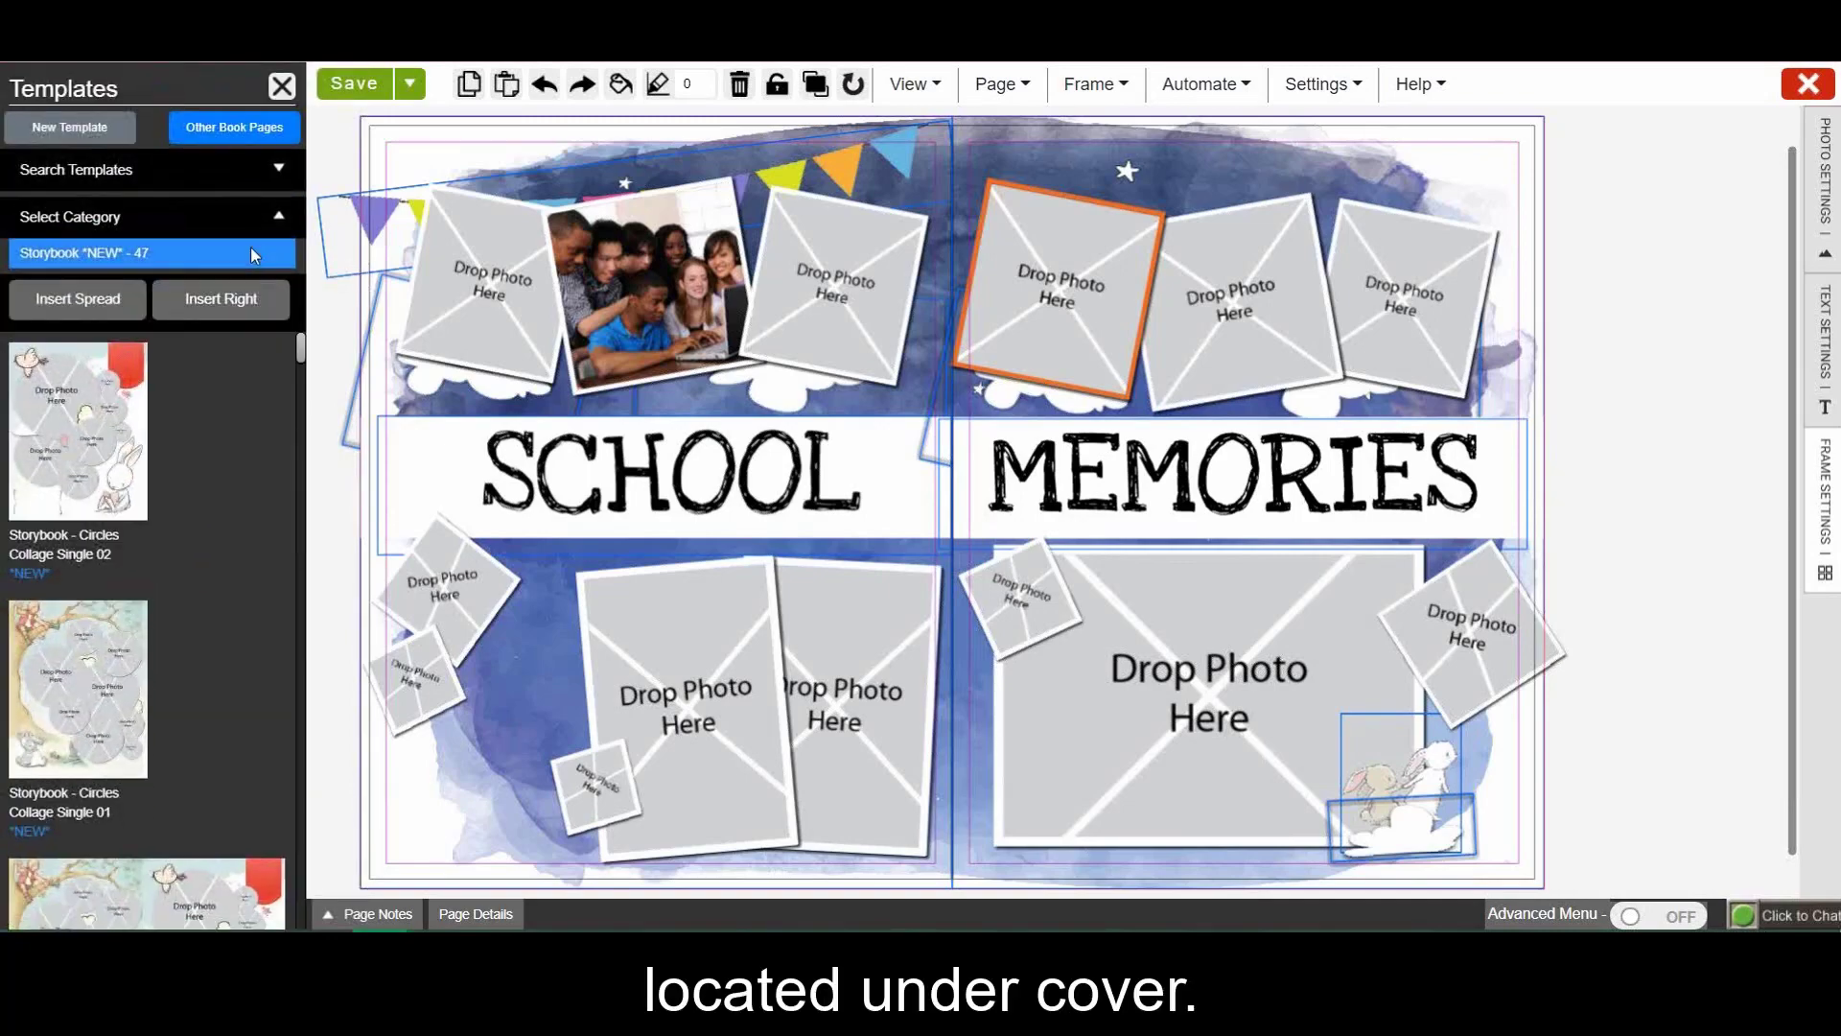
{"action": "left_click", "coordinate": [192, 251]}
{"action": "left_click", "coordinate": [186, 465]}
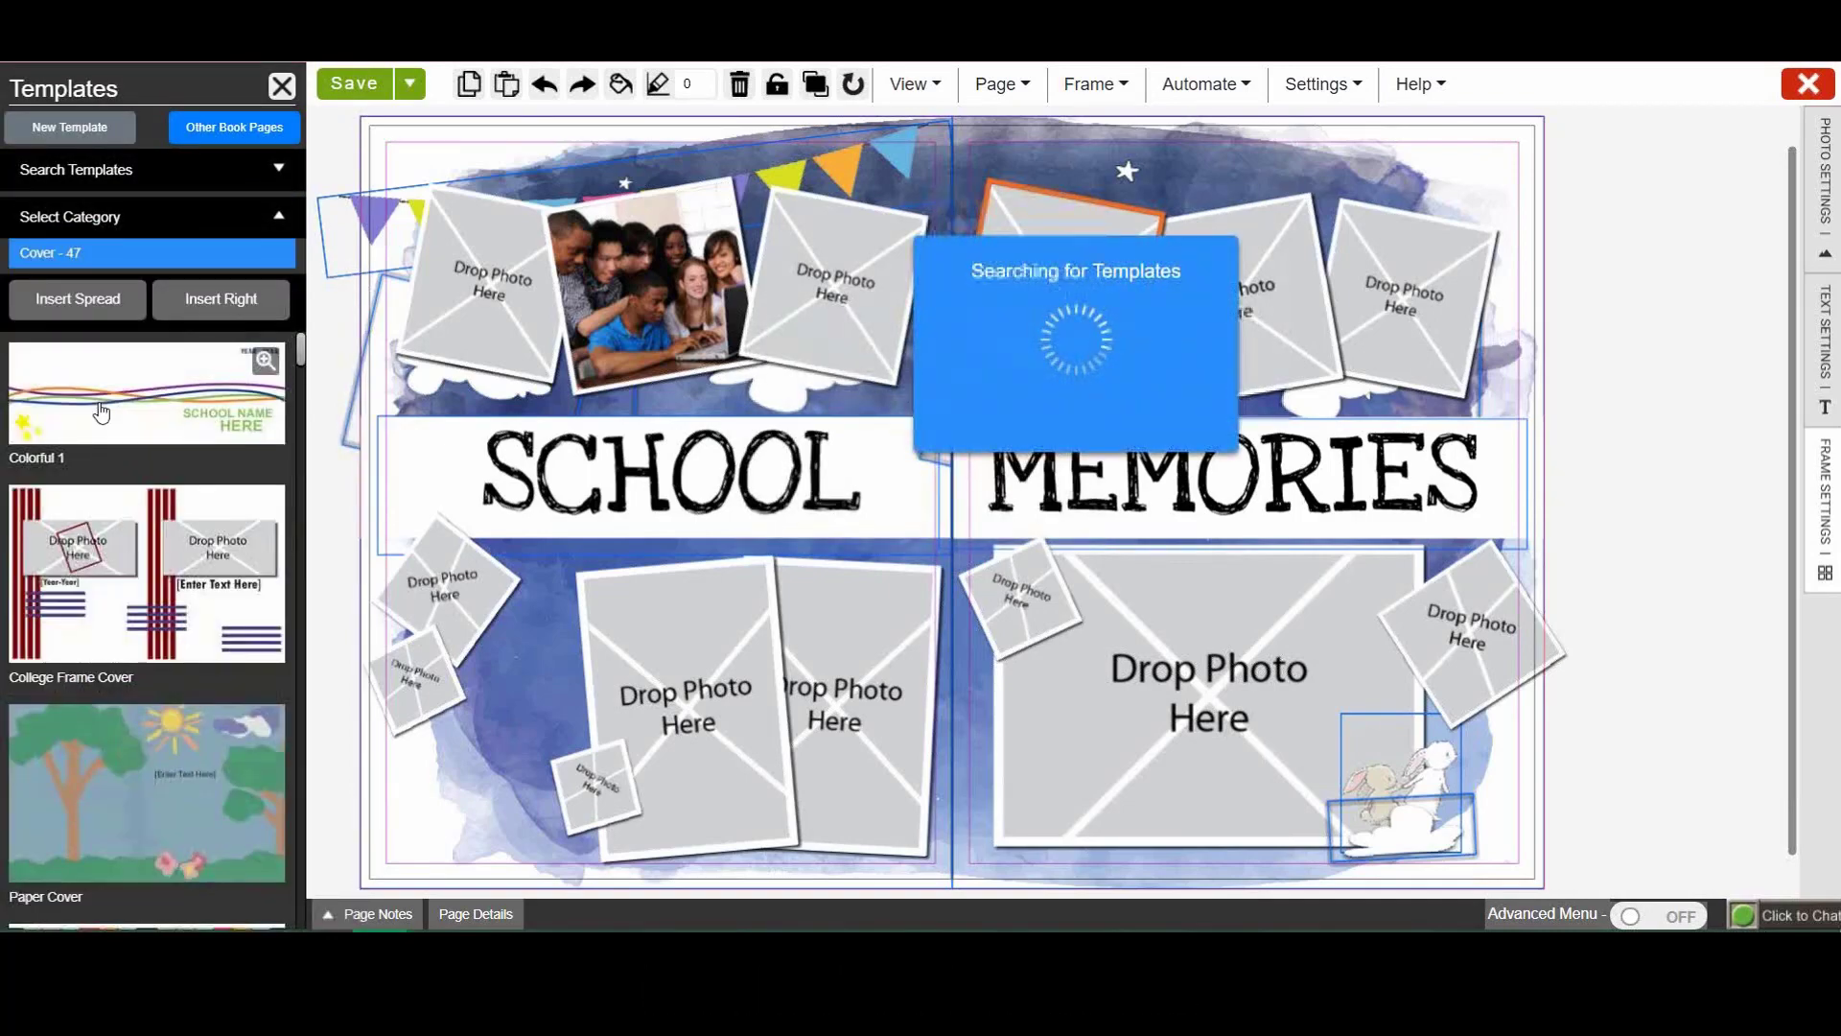
{"action": "scroll", "coordinate": [112, 486], "scroll_direction": "down", "scroll_amount": 5}
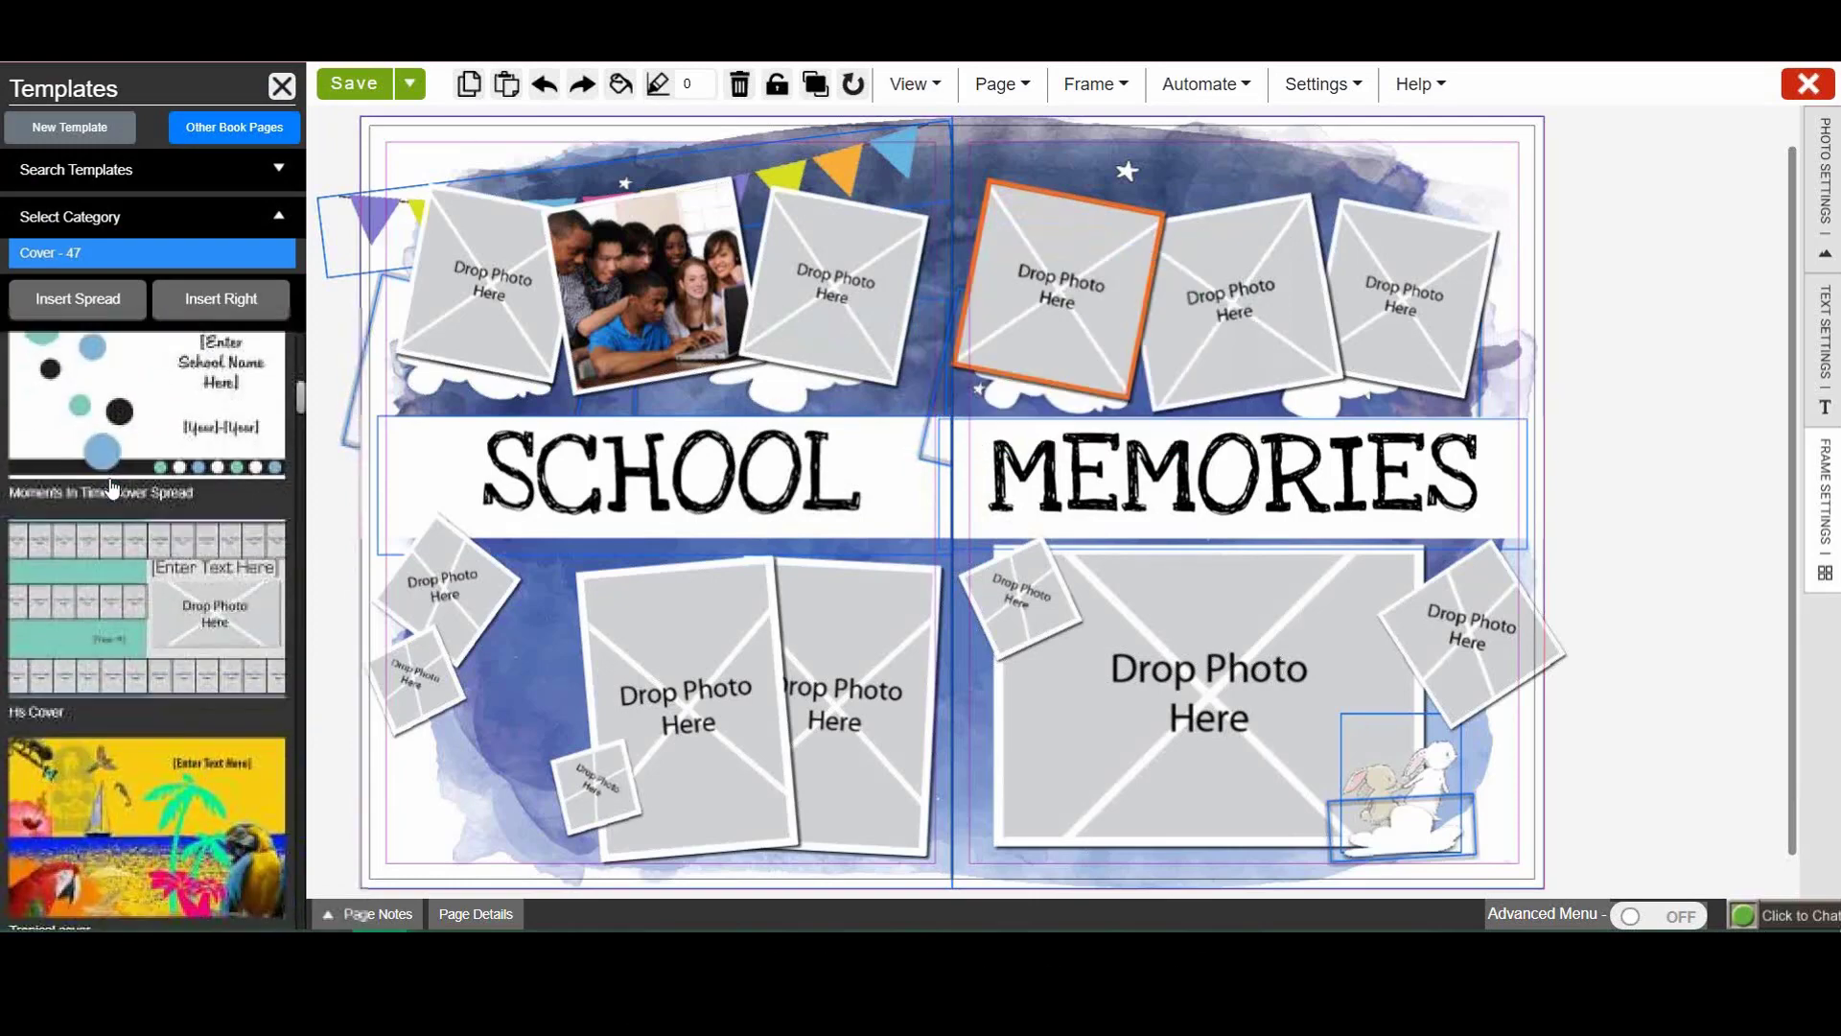
{"action": "scroll", "coordinate": [112, 486], "scroll_direction": "down", "scroll_amount": 10}
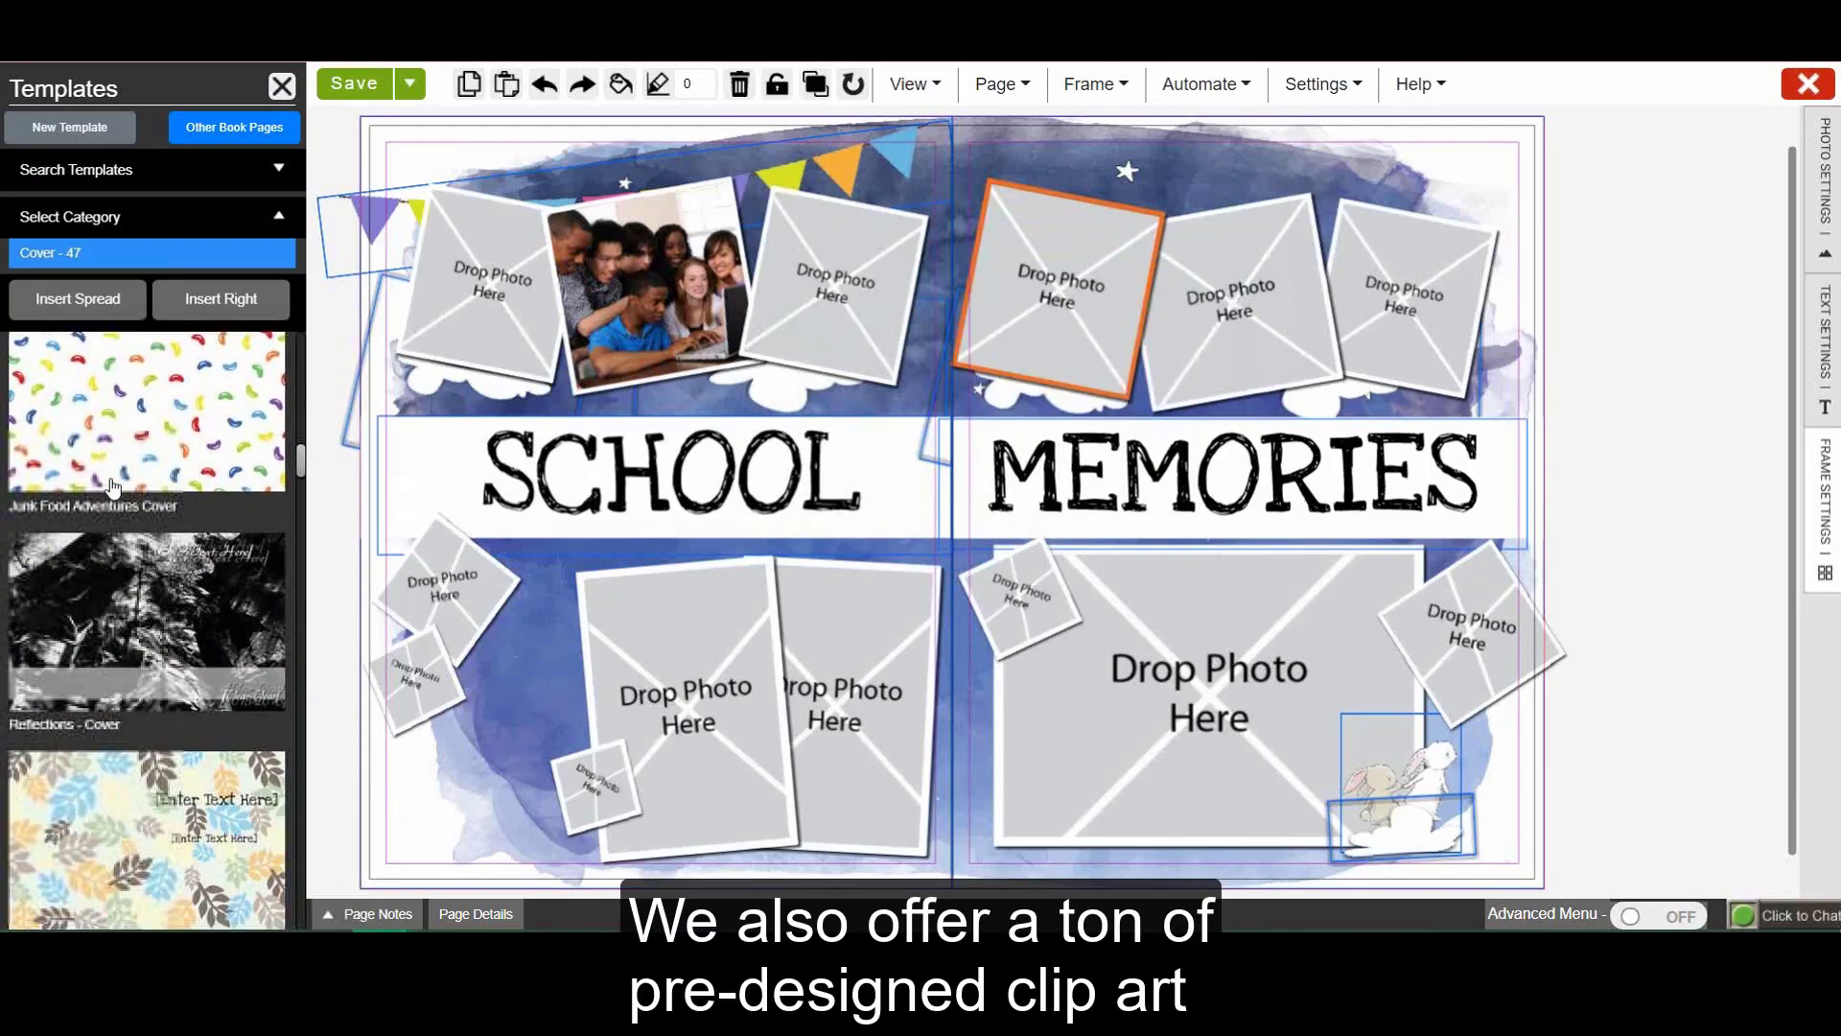
{"action": "left_click", "coordinate": [282, 86]}
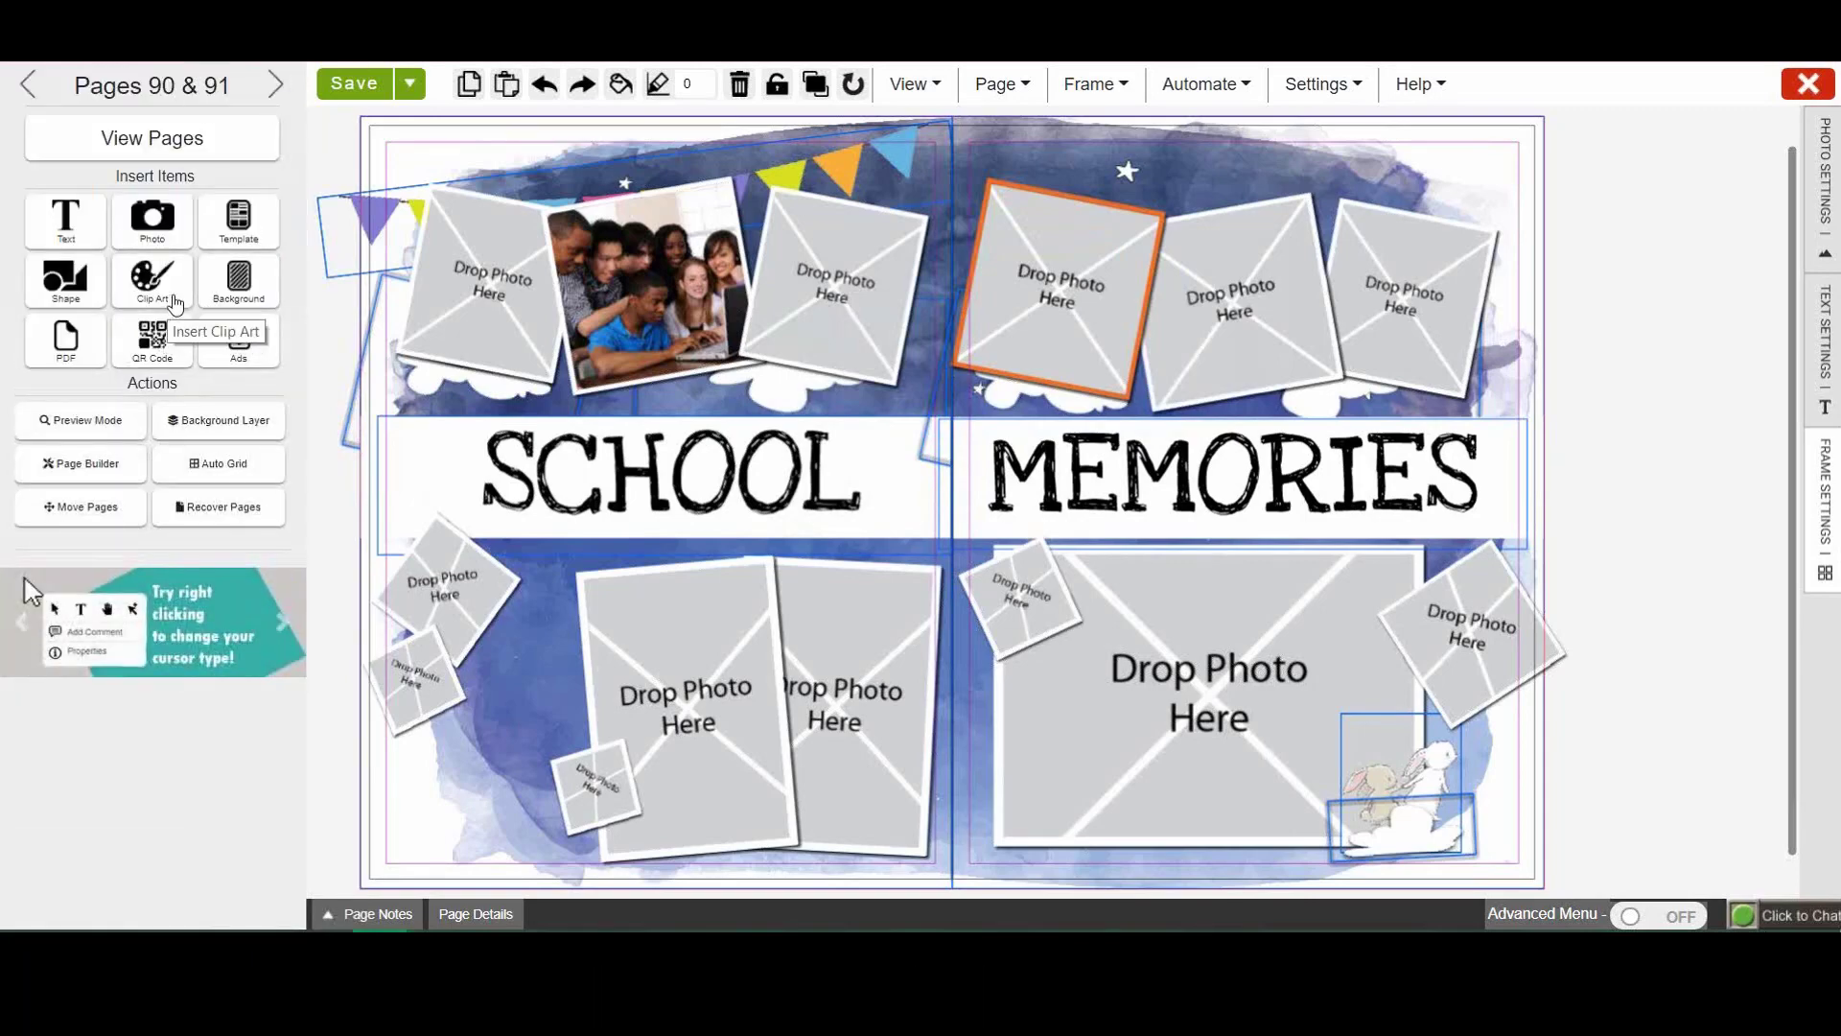
Search clip art for 'Bunnies' and place the bunnies-and-snowman art on the left page
{"action": "left_click", "coordinate": [175, 303]}
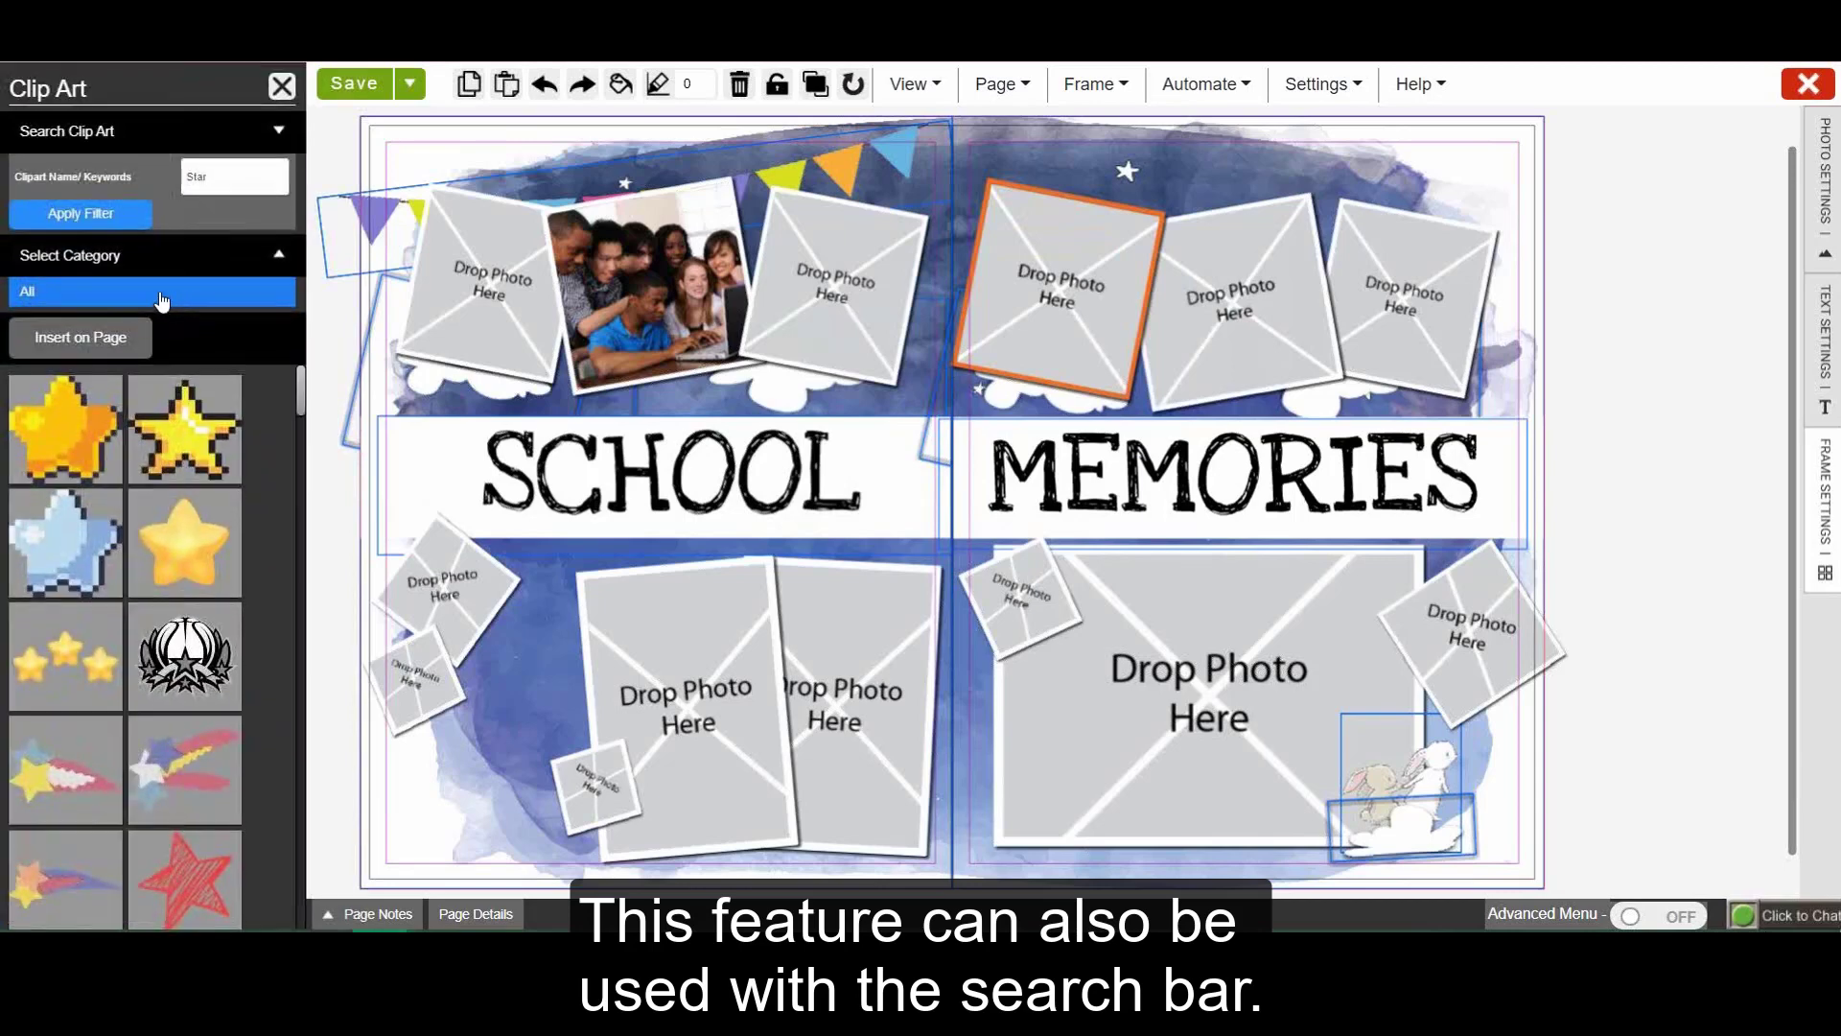
{"action": "double_click", "coordinate": [237, 179]}
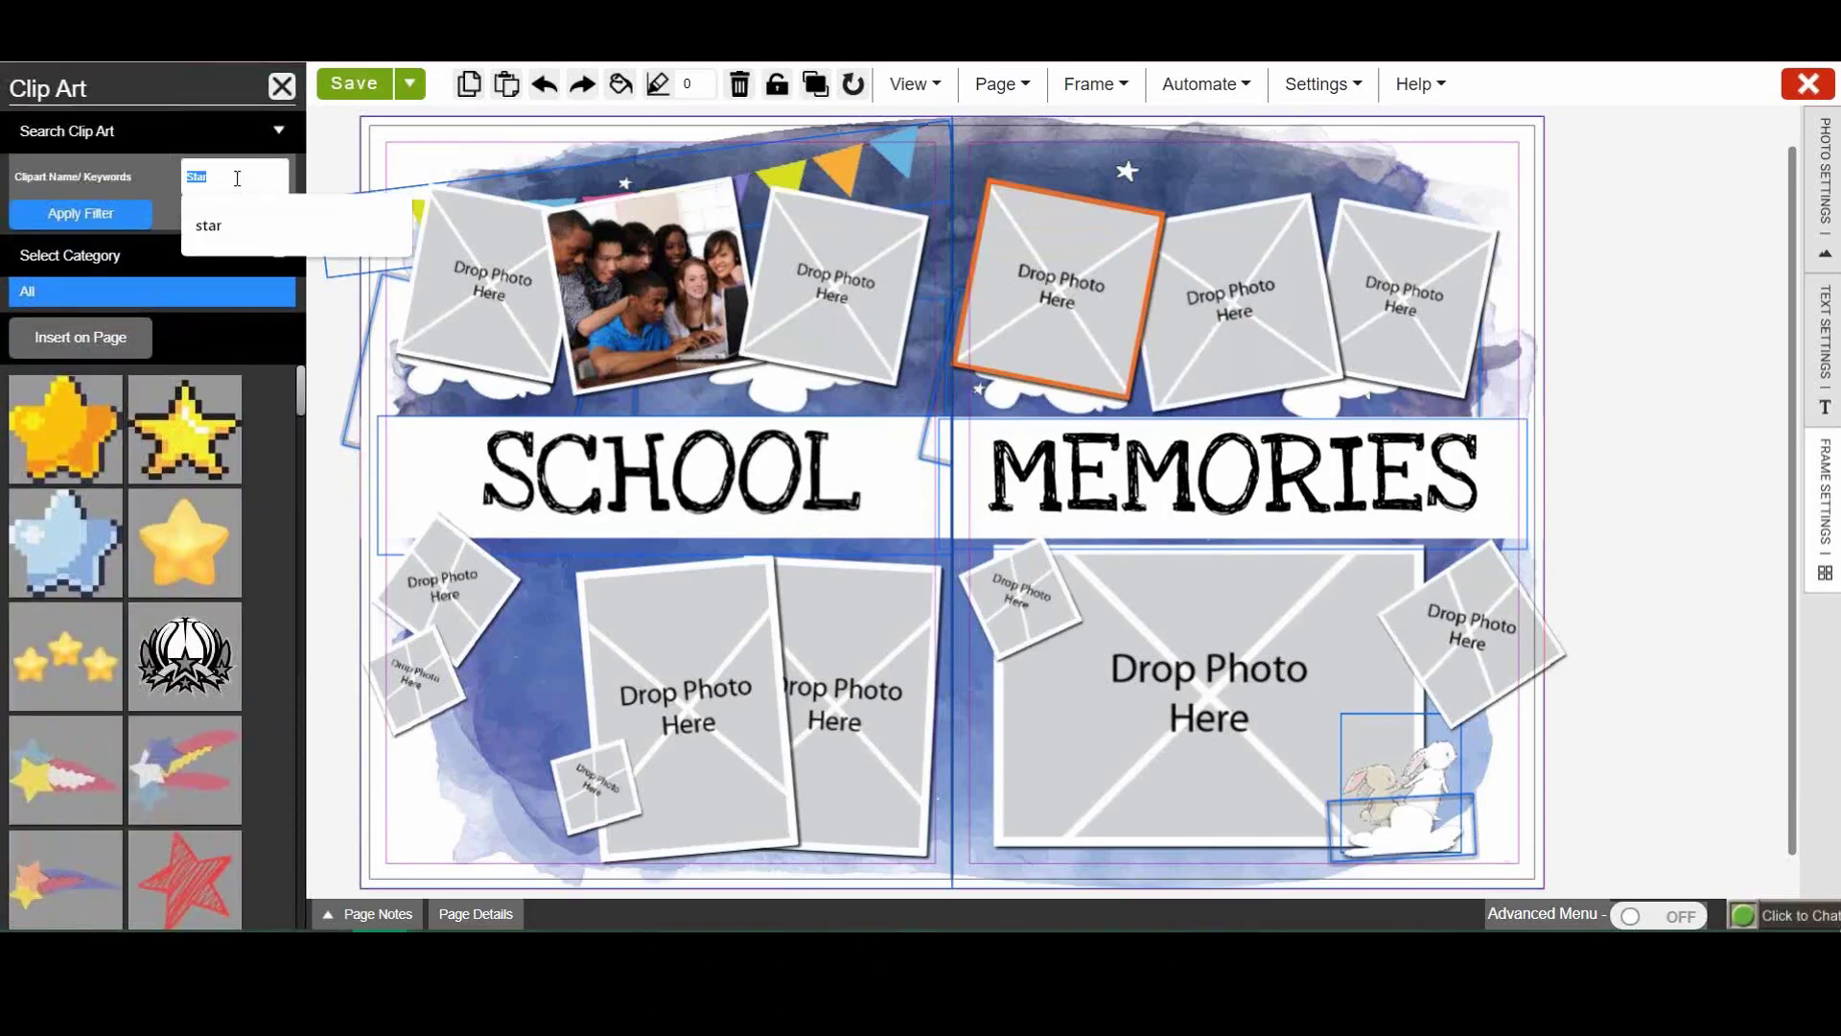
{"action": "type", "text": "Bu"}
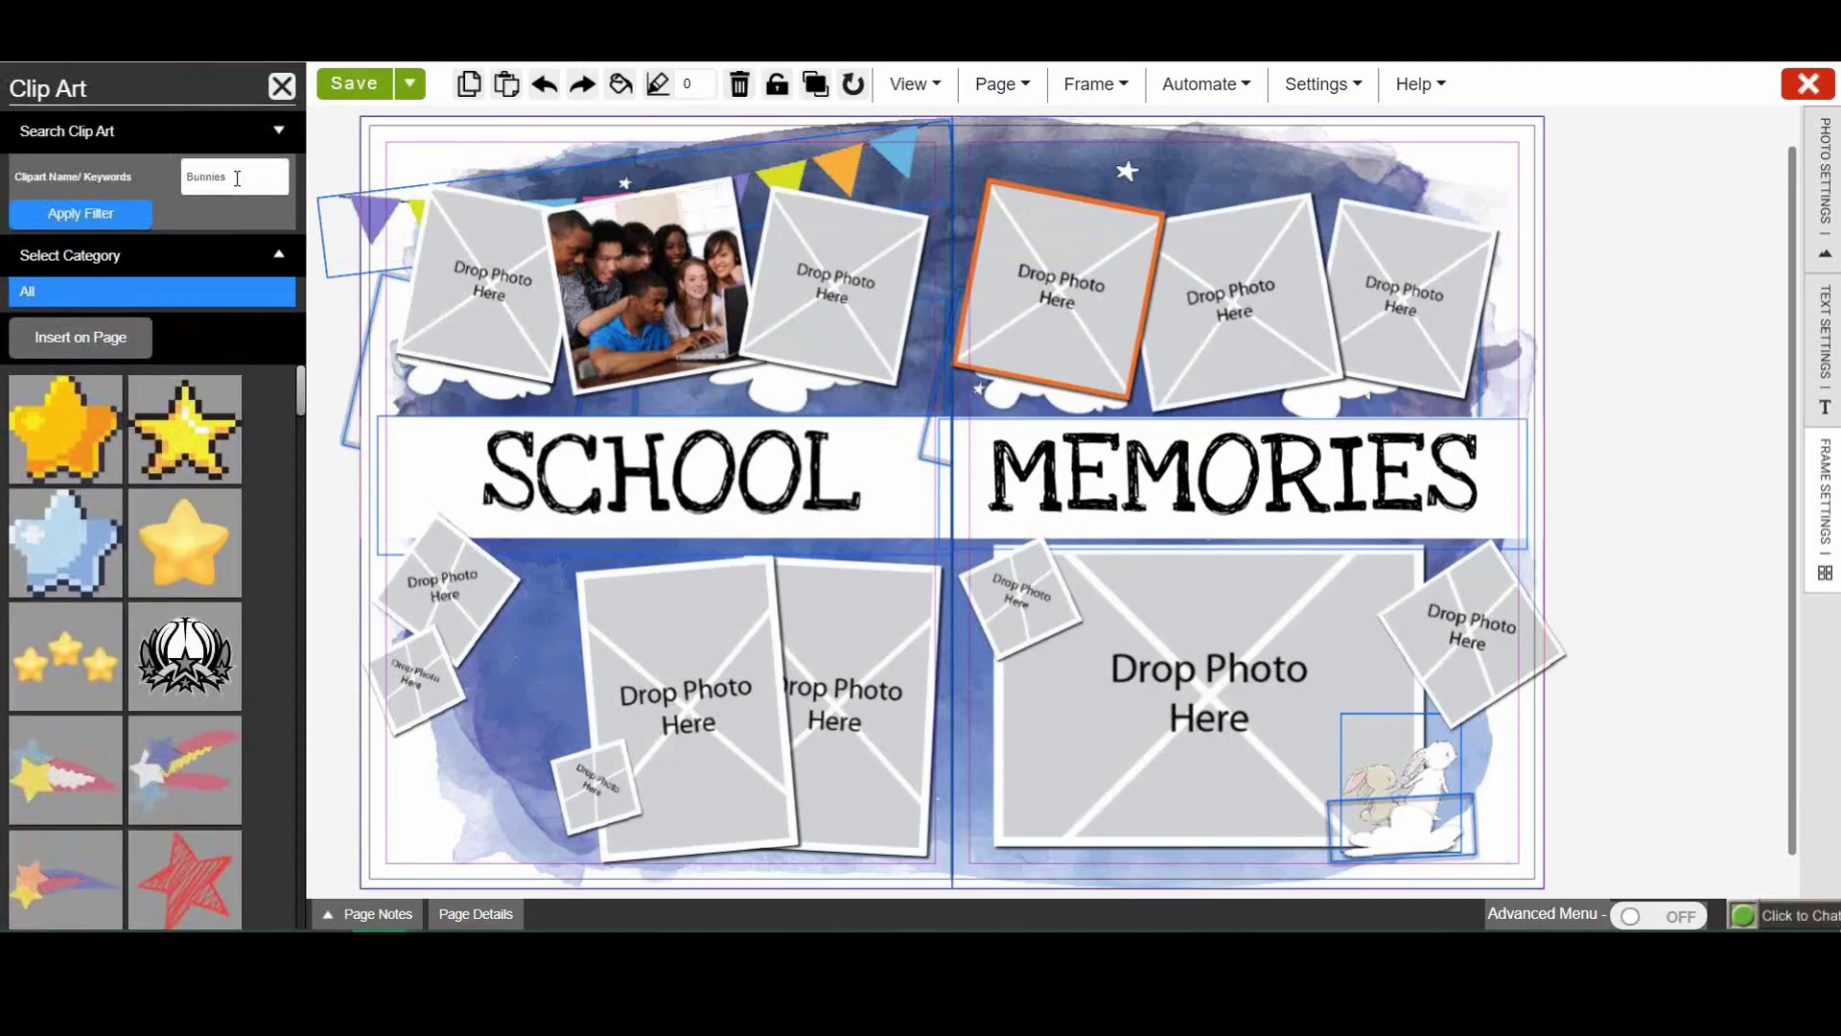
{"action": "type", "text": "nnies"}
{"action": "key", "text": "Return"}
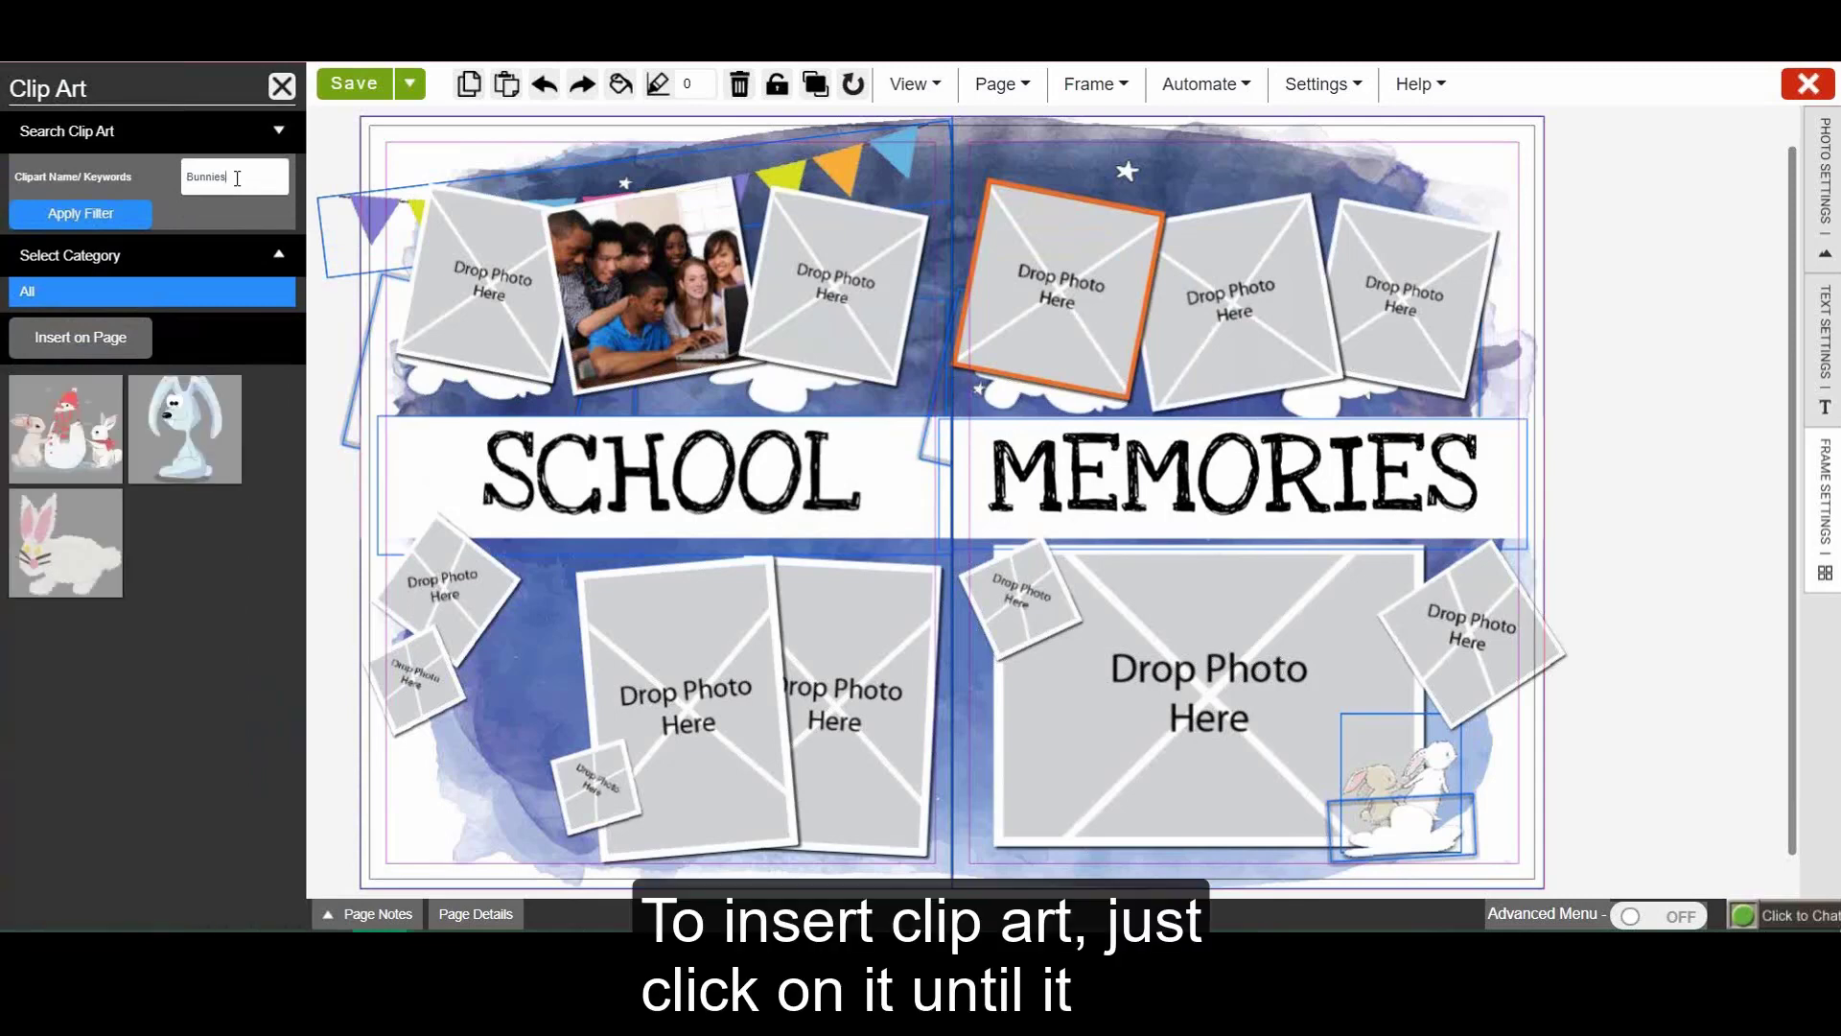
{"action": "left_click", "coordinate": [99, 429]}
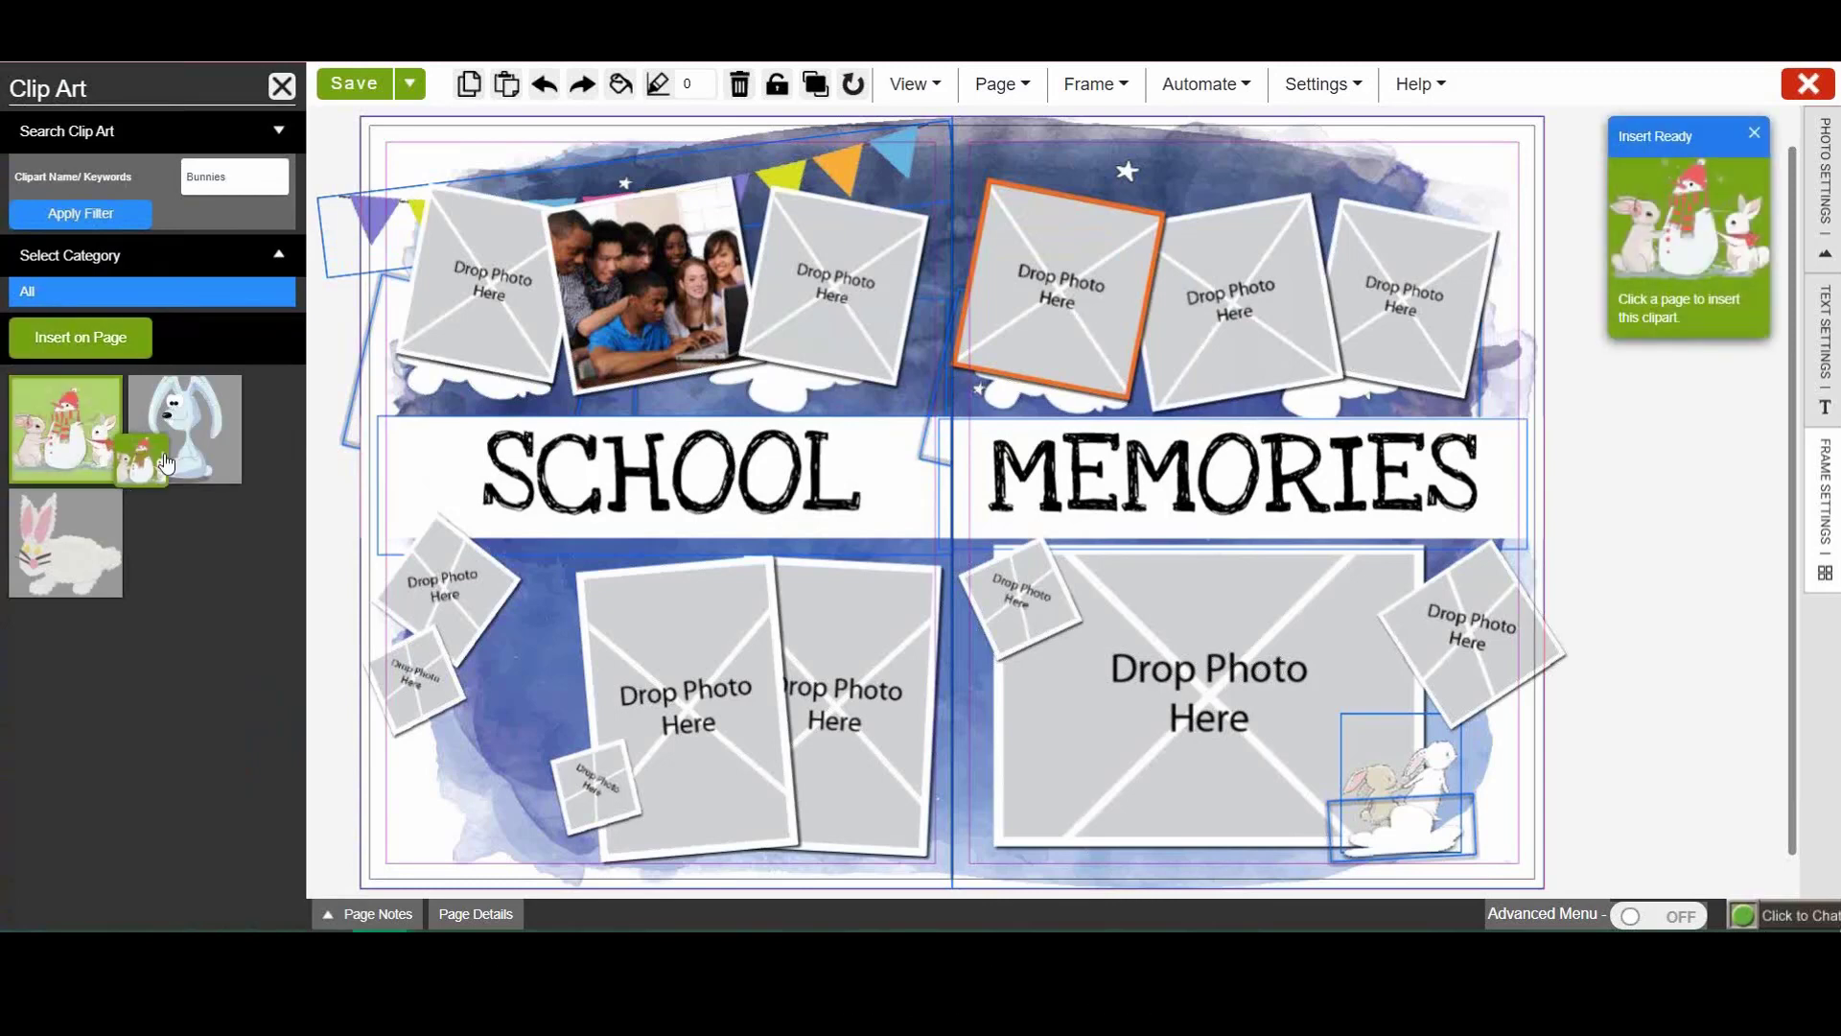
{"action": "left_click", "coordinate": [505, 699]}
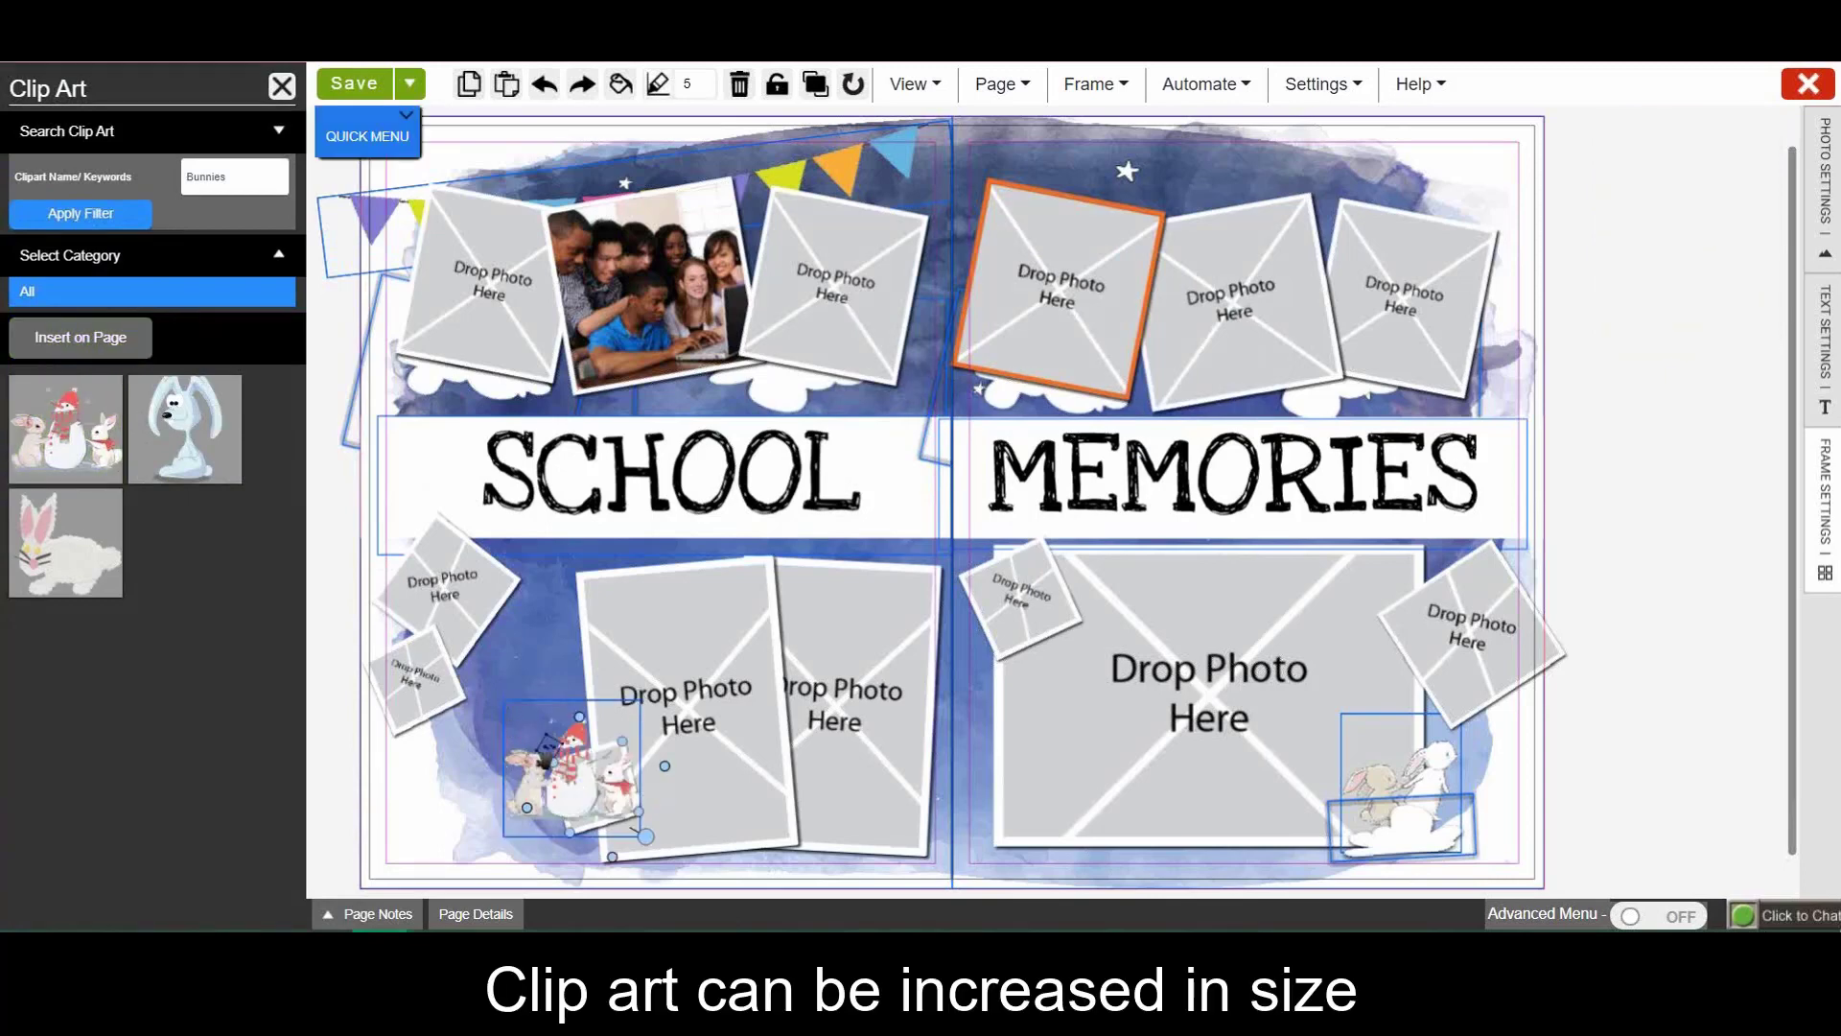
Rotate, enlarge and shift the bunny-snowman clip art into the bottom-left corner
{"action": "left_click_drag", "start_coordinate": [646, 835], "coordinate": [473, 735]}
{"action": "left_click_drag", "start_coordinate": [622, 842], "coordinate": [697, 907]}
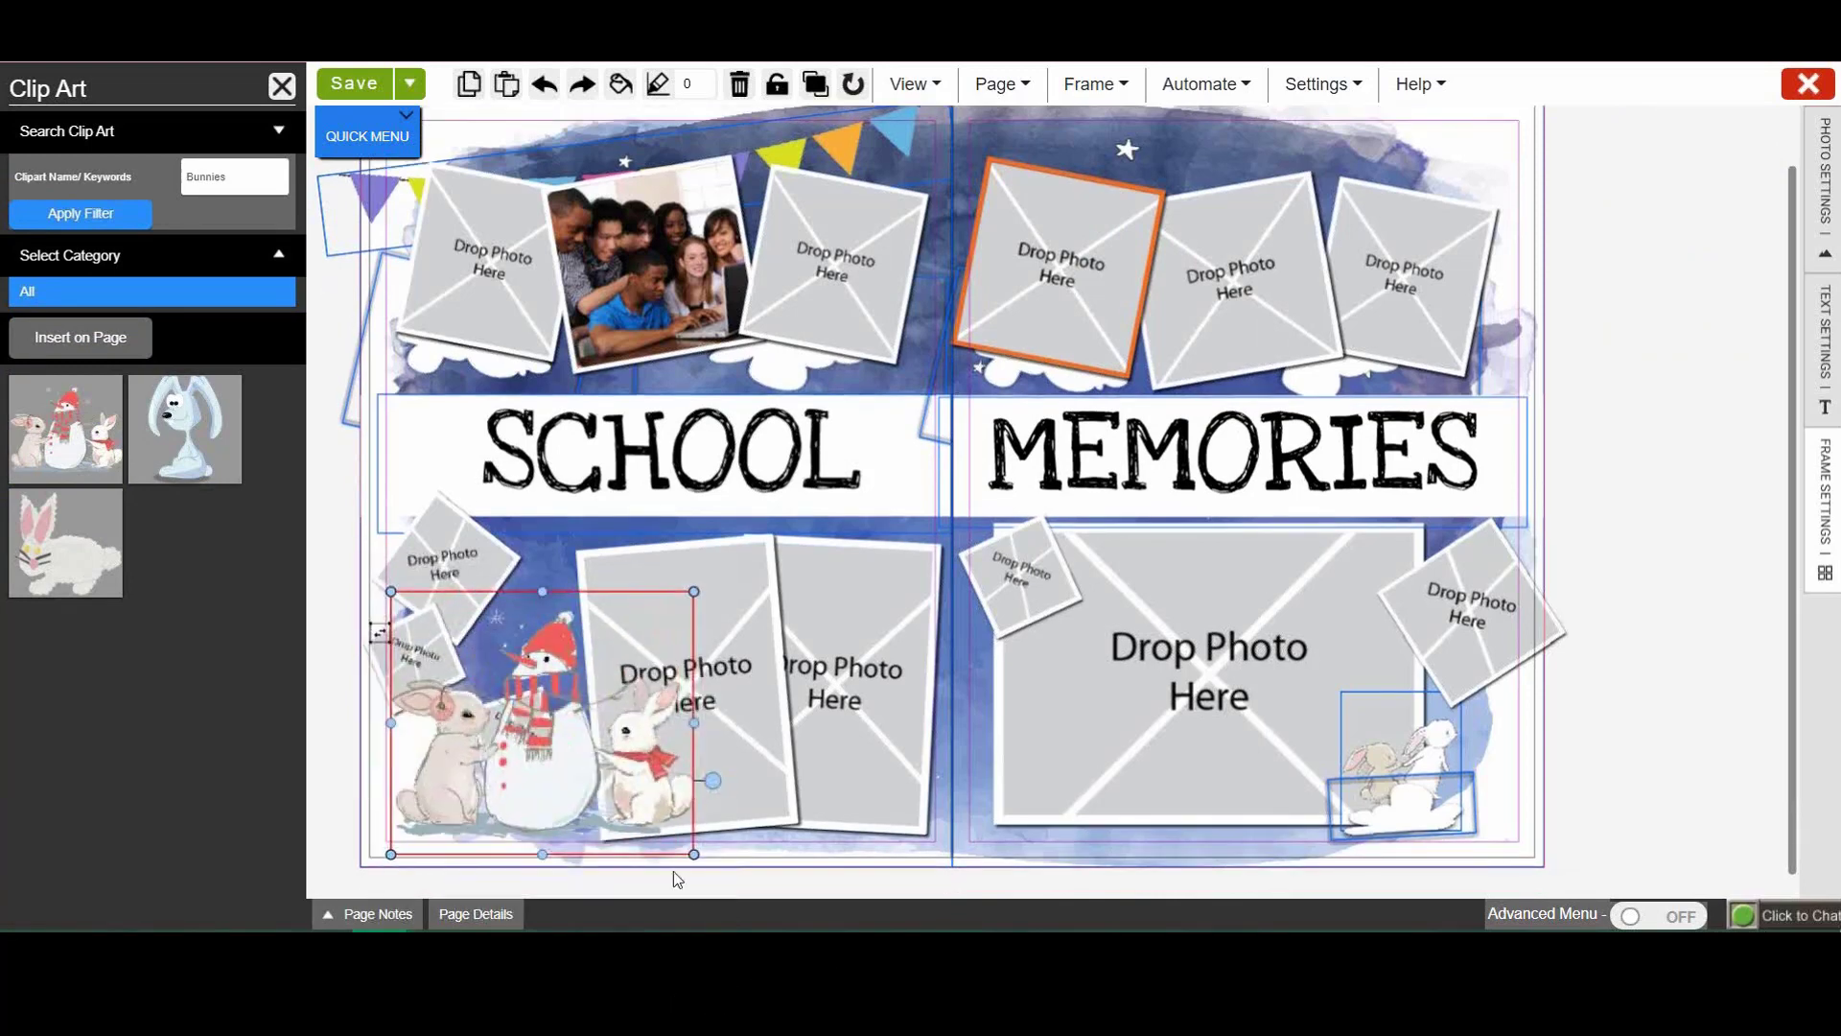
{"action": "left_click_drag", "start_coordinate": [658, 751], "coordinate": [527, 768]}
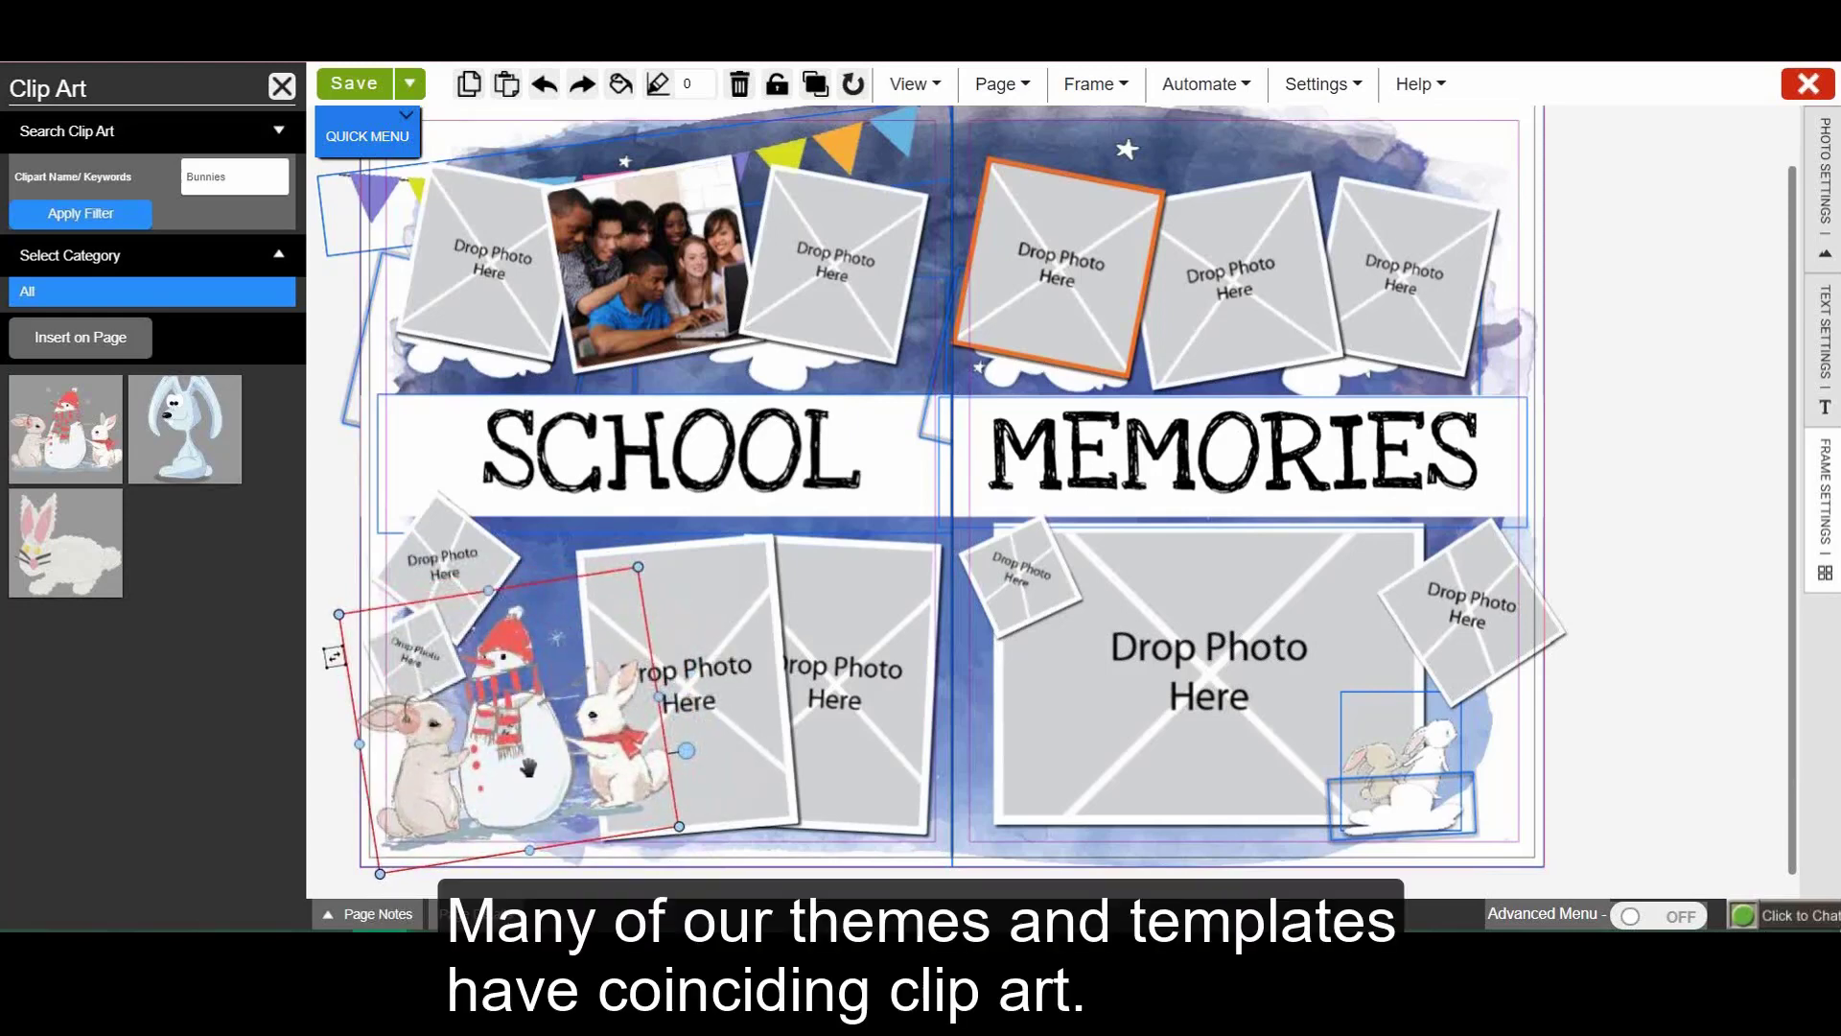
Add a Storybook bird clip art and move it to the right page's top-right corner
{"action": "left_click", "coordinate": [156, 290]}
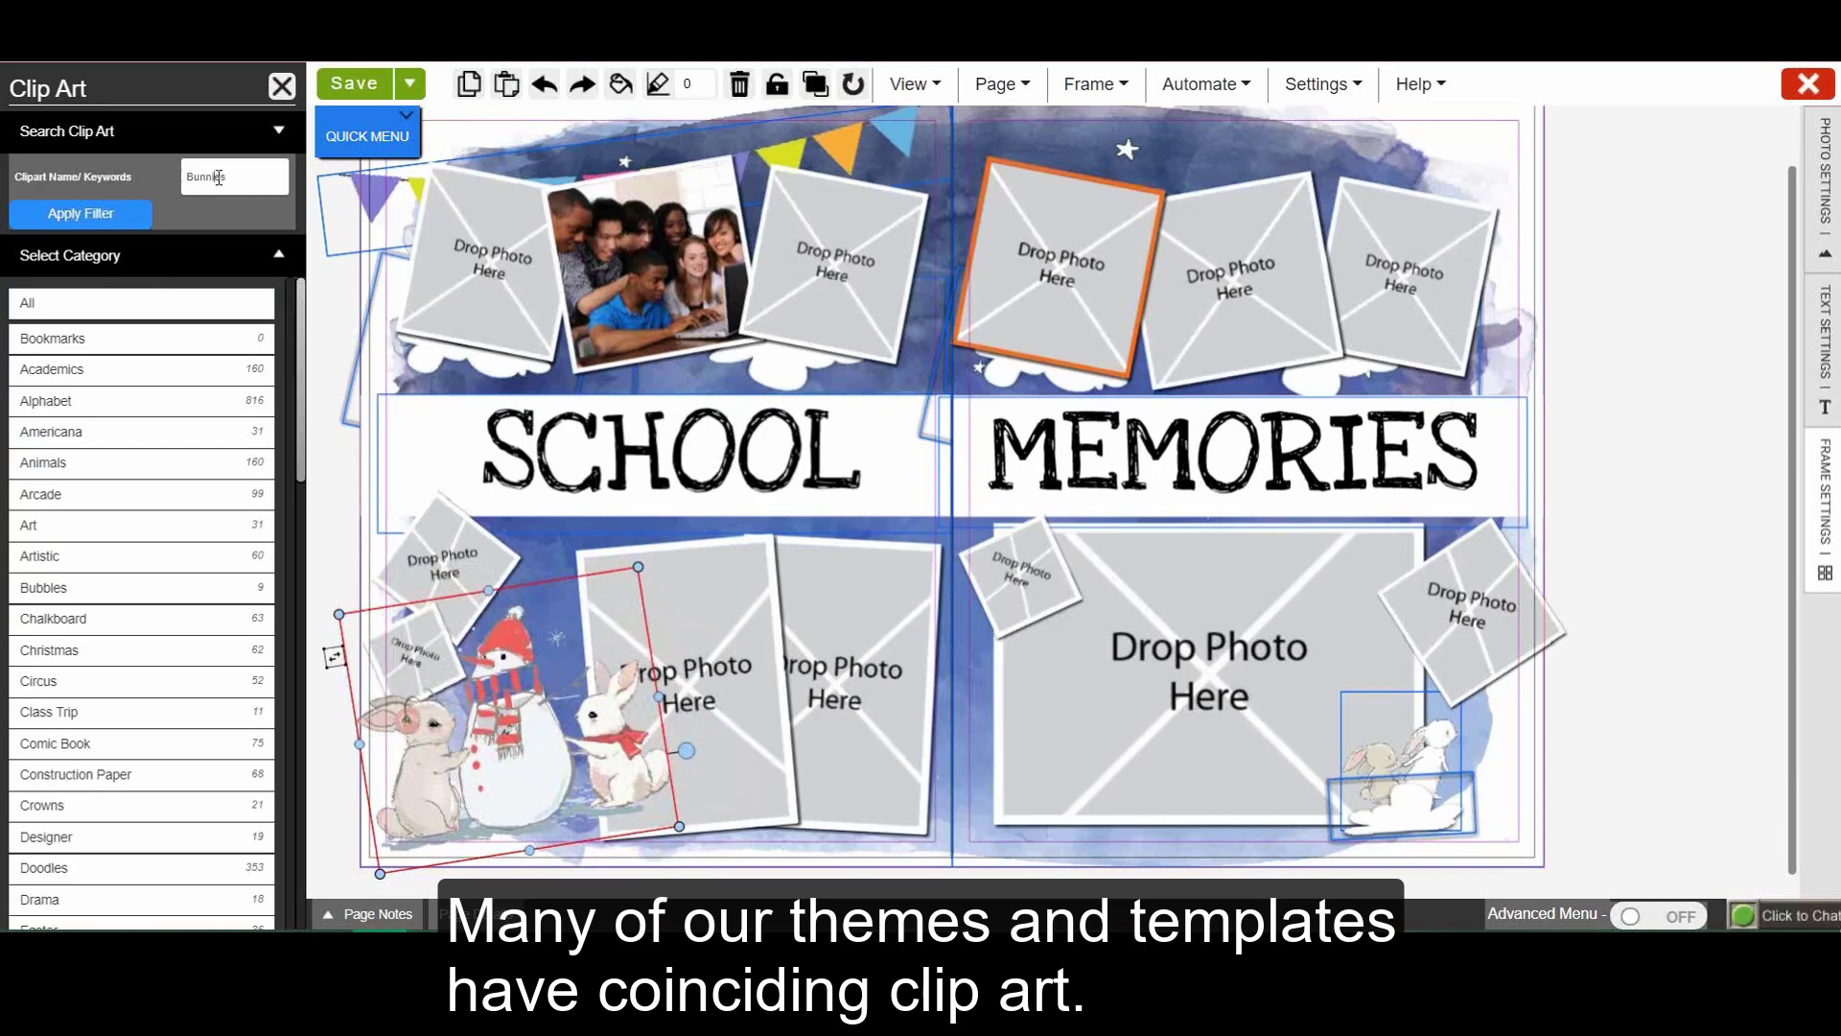
{"action": "scroll", "coordinate": [164, 509], "scroll_direction": "down", "scroll_amount": 15}
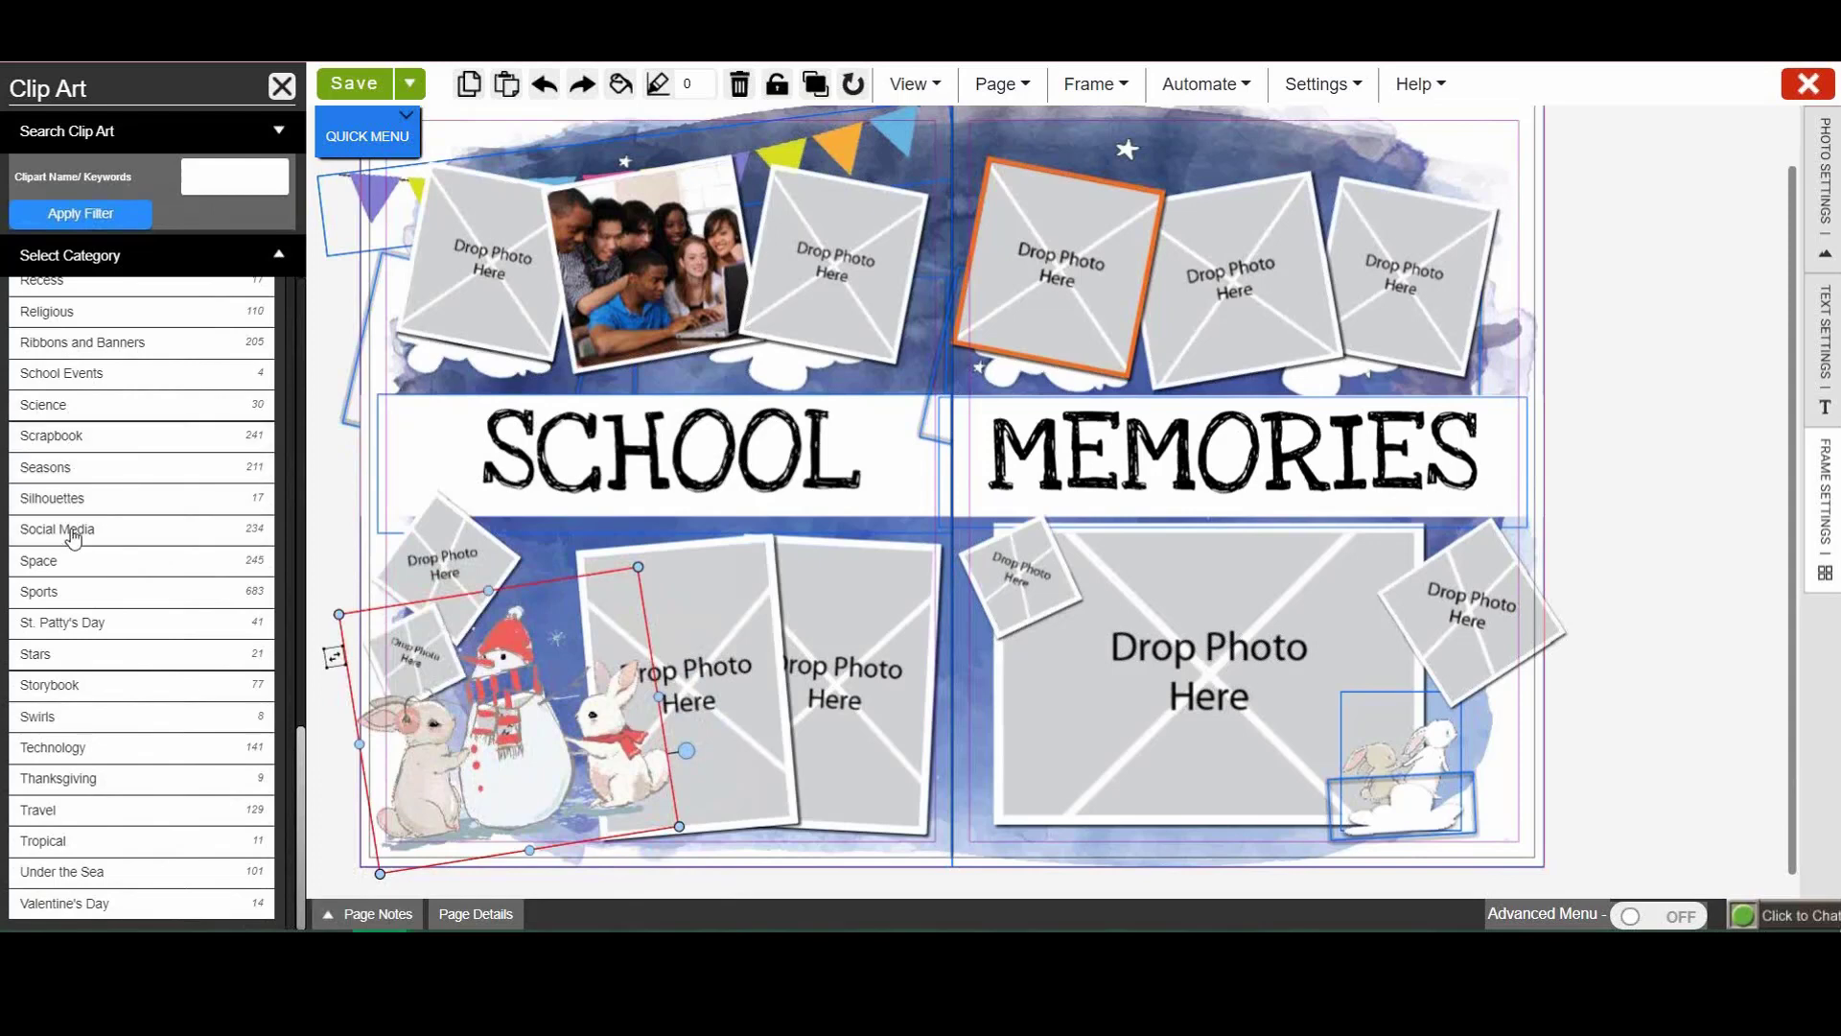
{"action": "left_click", "coordinate": [77, 686]}
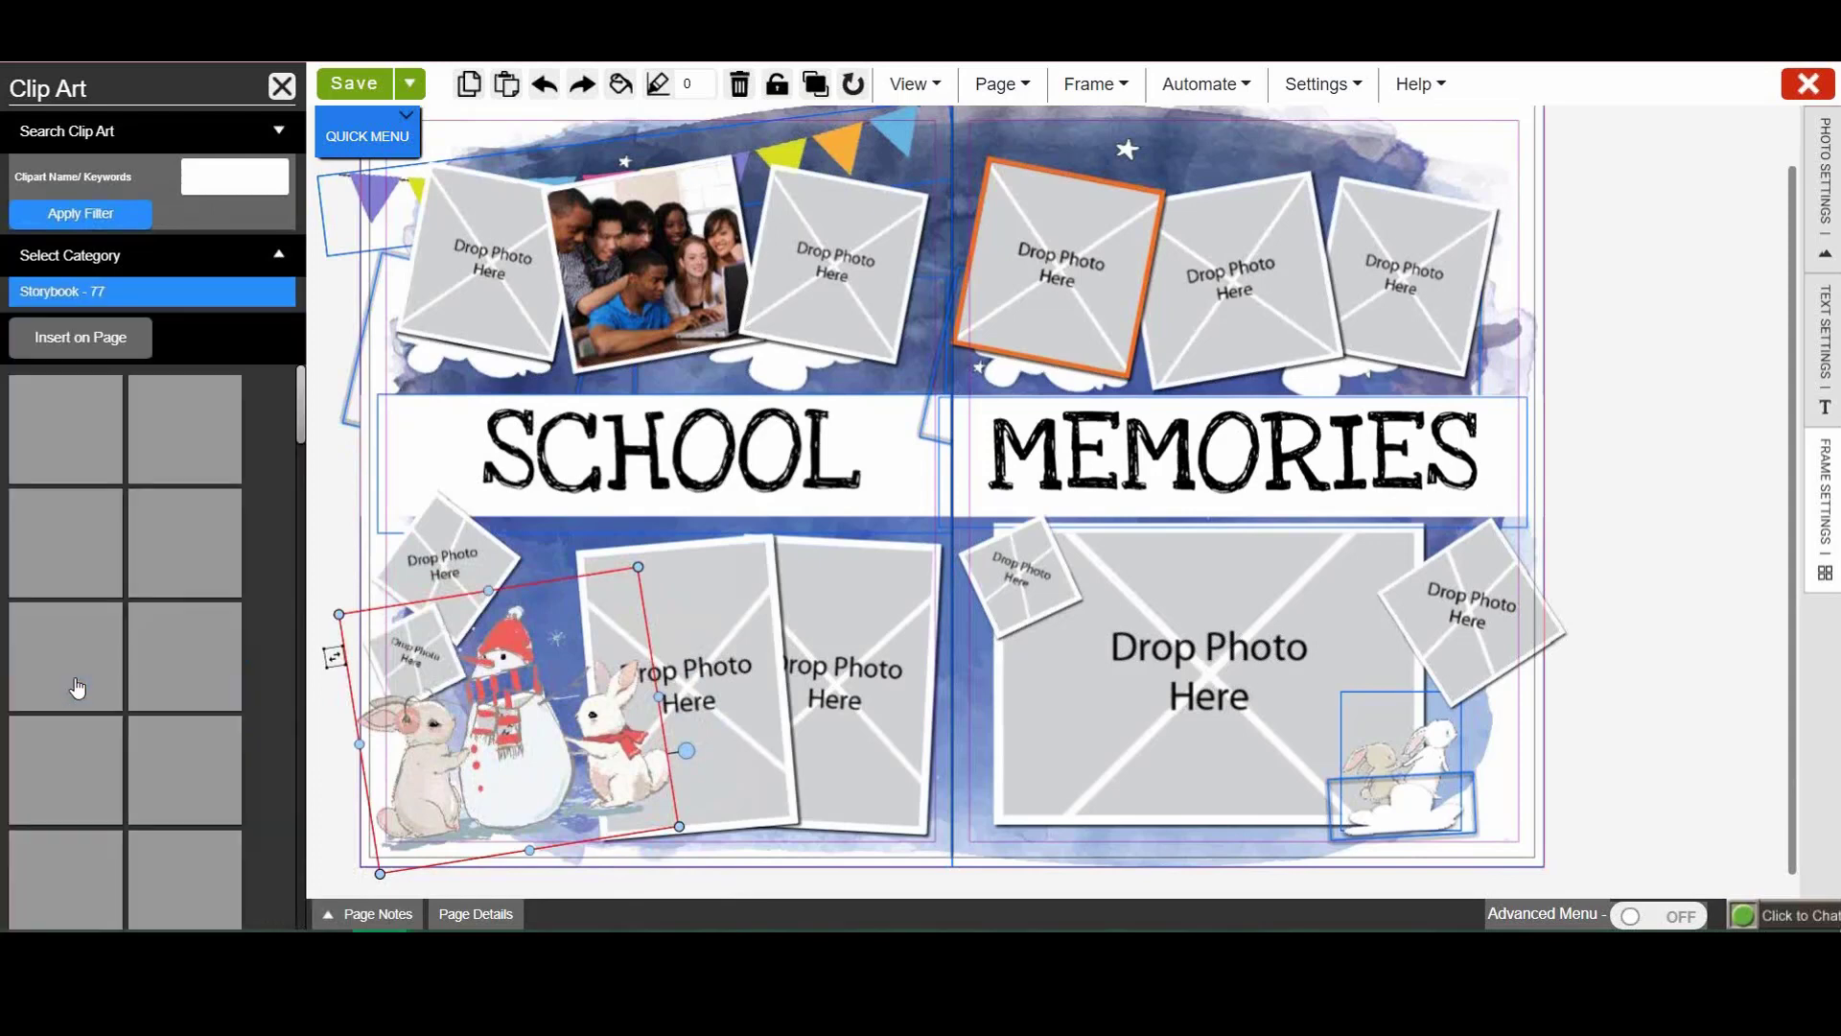
{"action": "scroll", "coordinate": [76, 566], "scroll_direction": "down", "scroll_amount": 1}
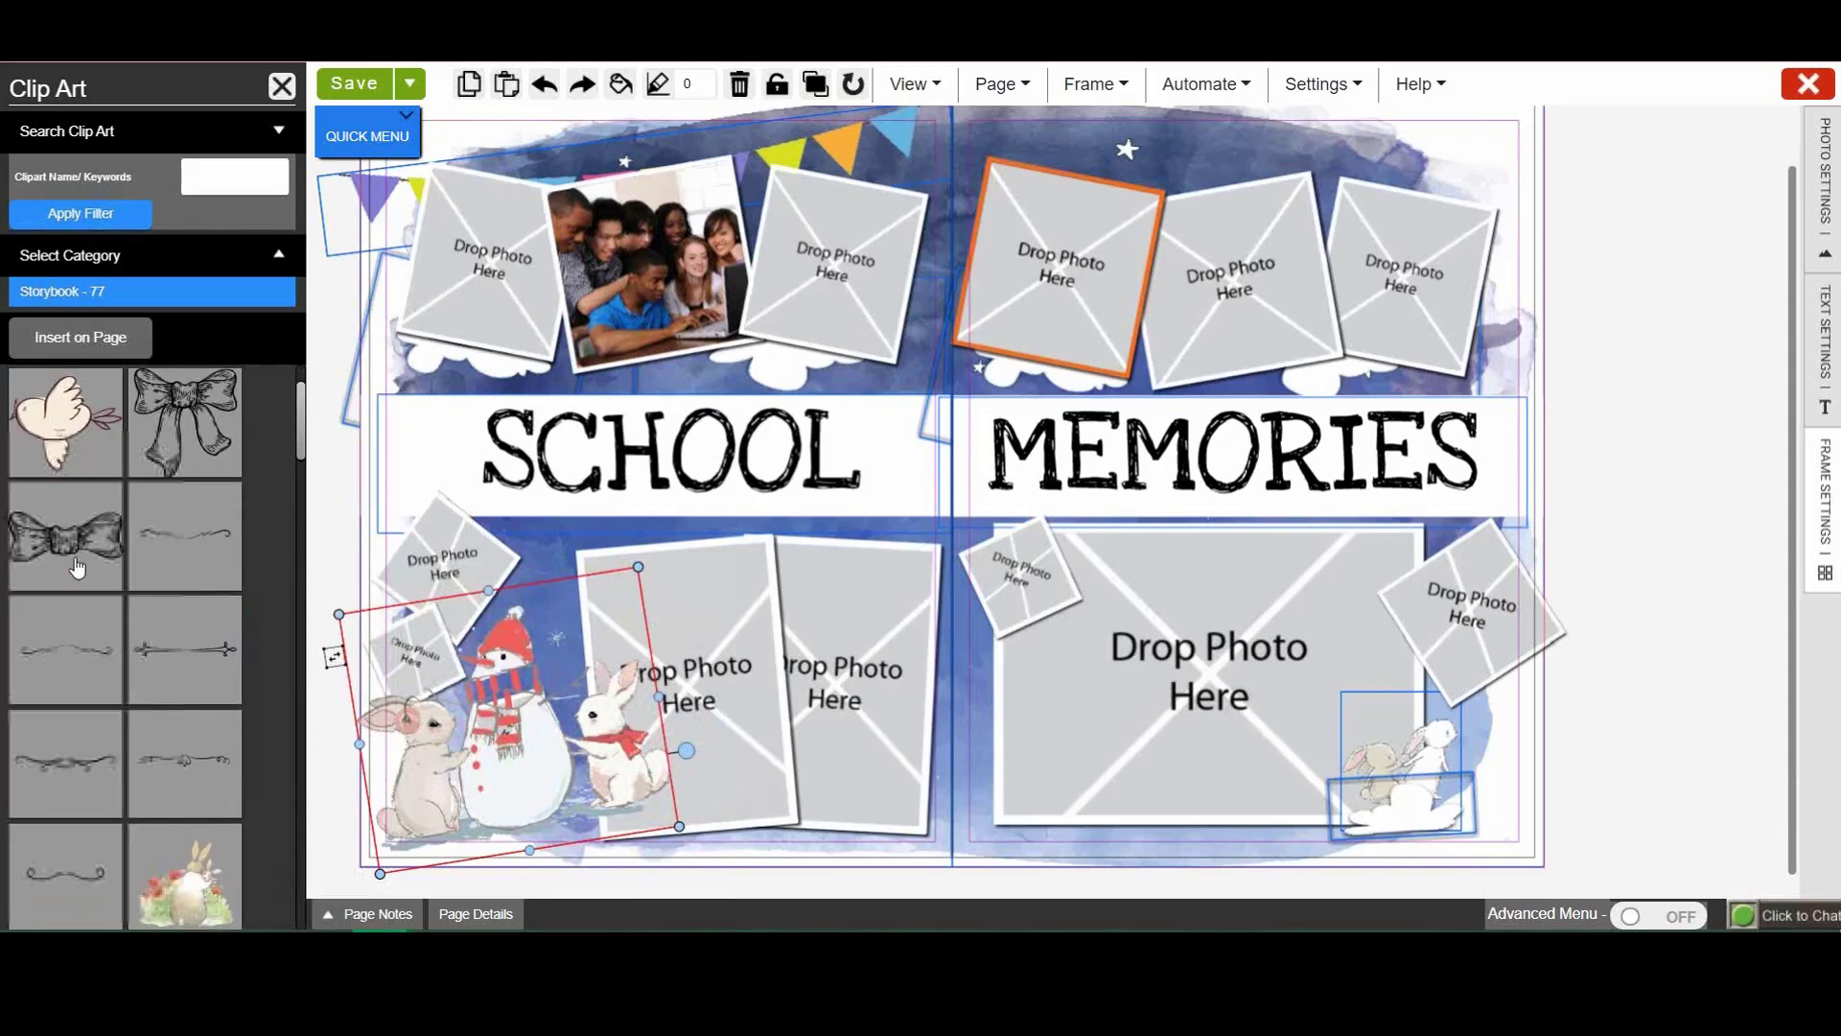
{"action": "left_click", "coordinate": [59, 449]}
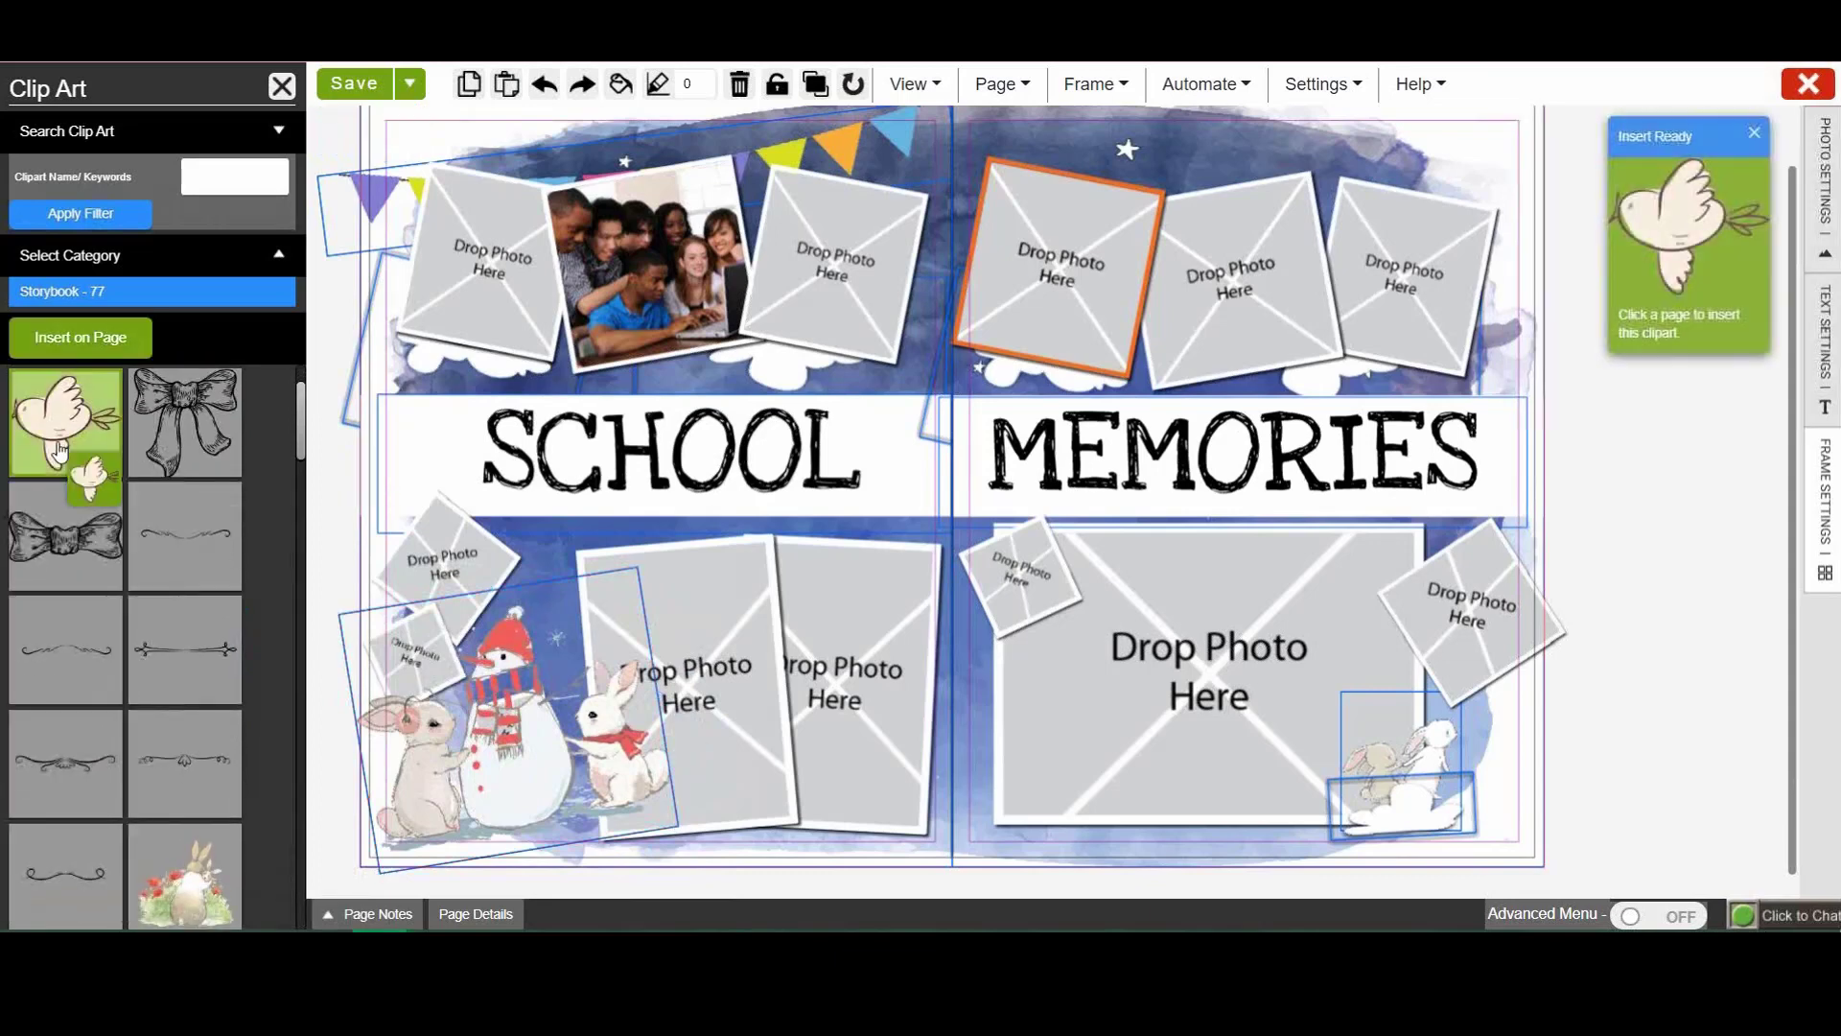
{"action": "left_click", "coordinate": [990, 140]}
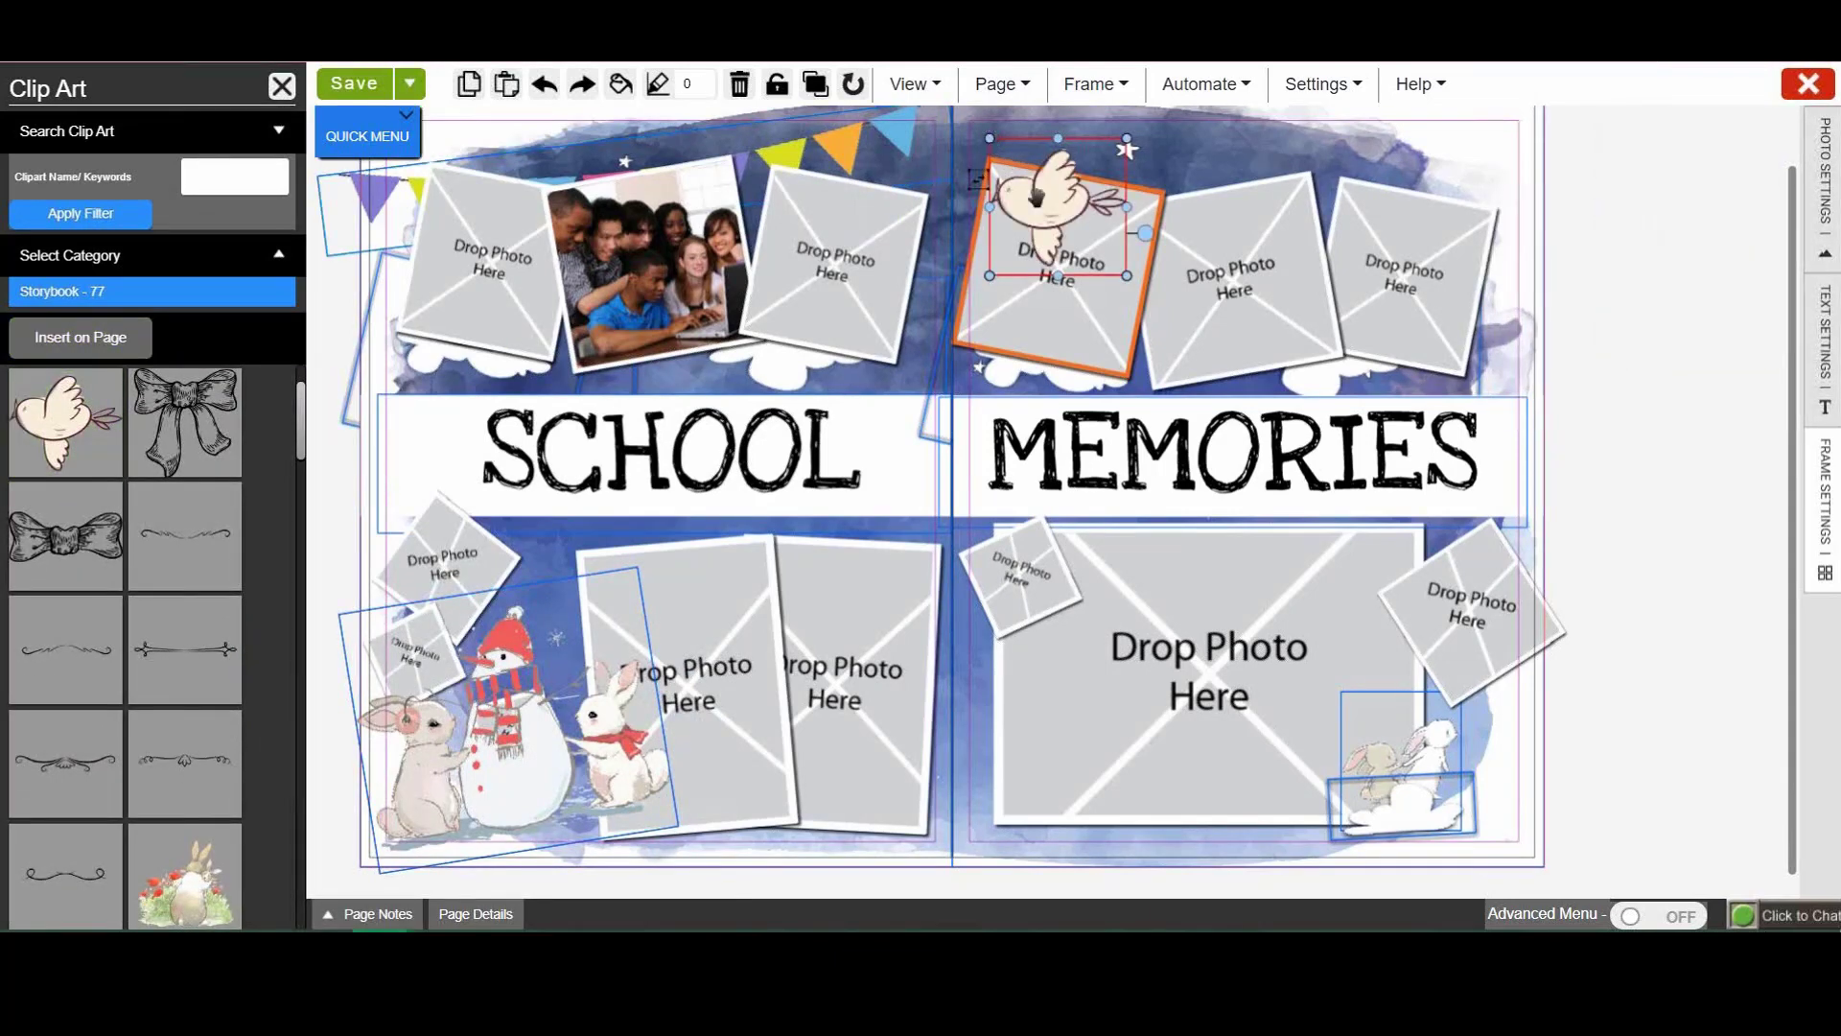
{"action": "left_click_drag", "start_coordinate": [1349, 178], "coordinate": [1489, 279]}
{"action": "left_click_drag", "start_coordinate": [1400, 178], "coordinate": [1467, 181]}
Delete the left page's bunting banner and place a bow clip art on the top-left photo frame
{"action": "left_click", "coordinate": [814, 147]}
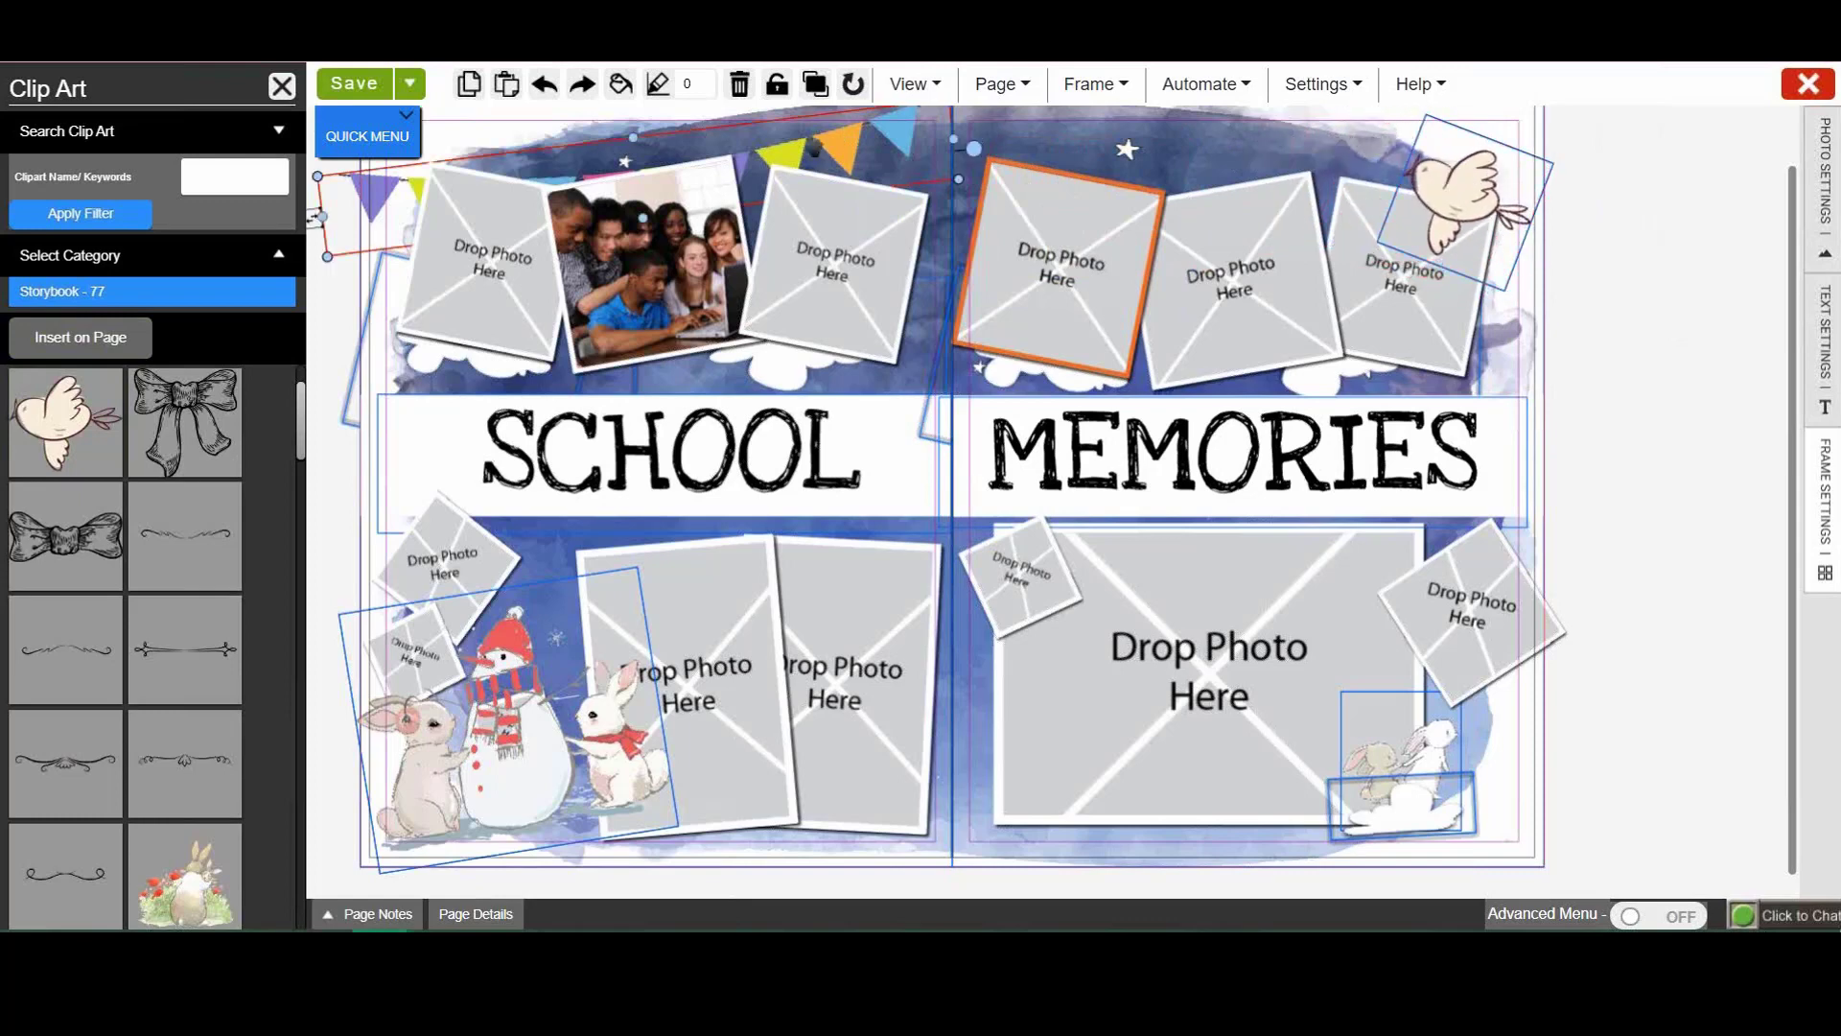
{"action": "key", "text": "Delete"}
{"action": "left_click", "coordinate": [175, 425]}
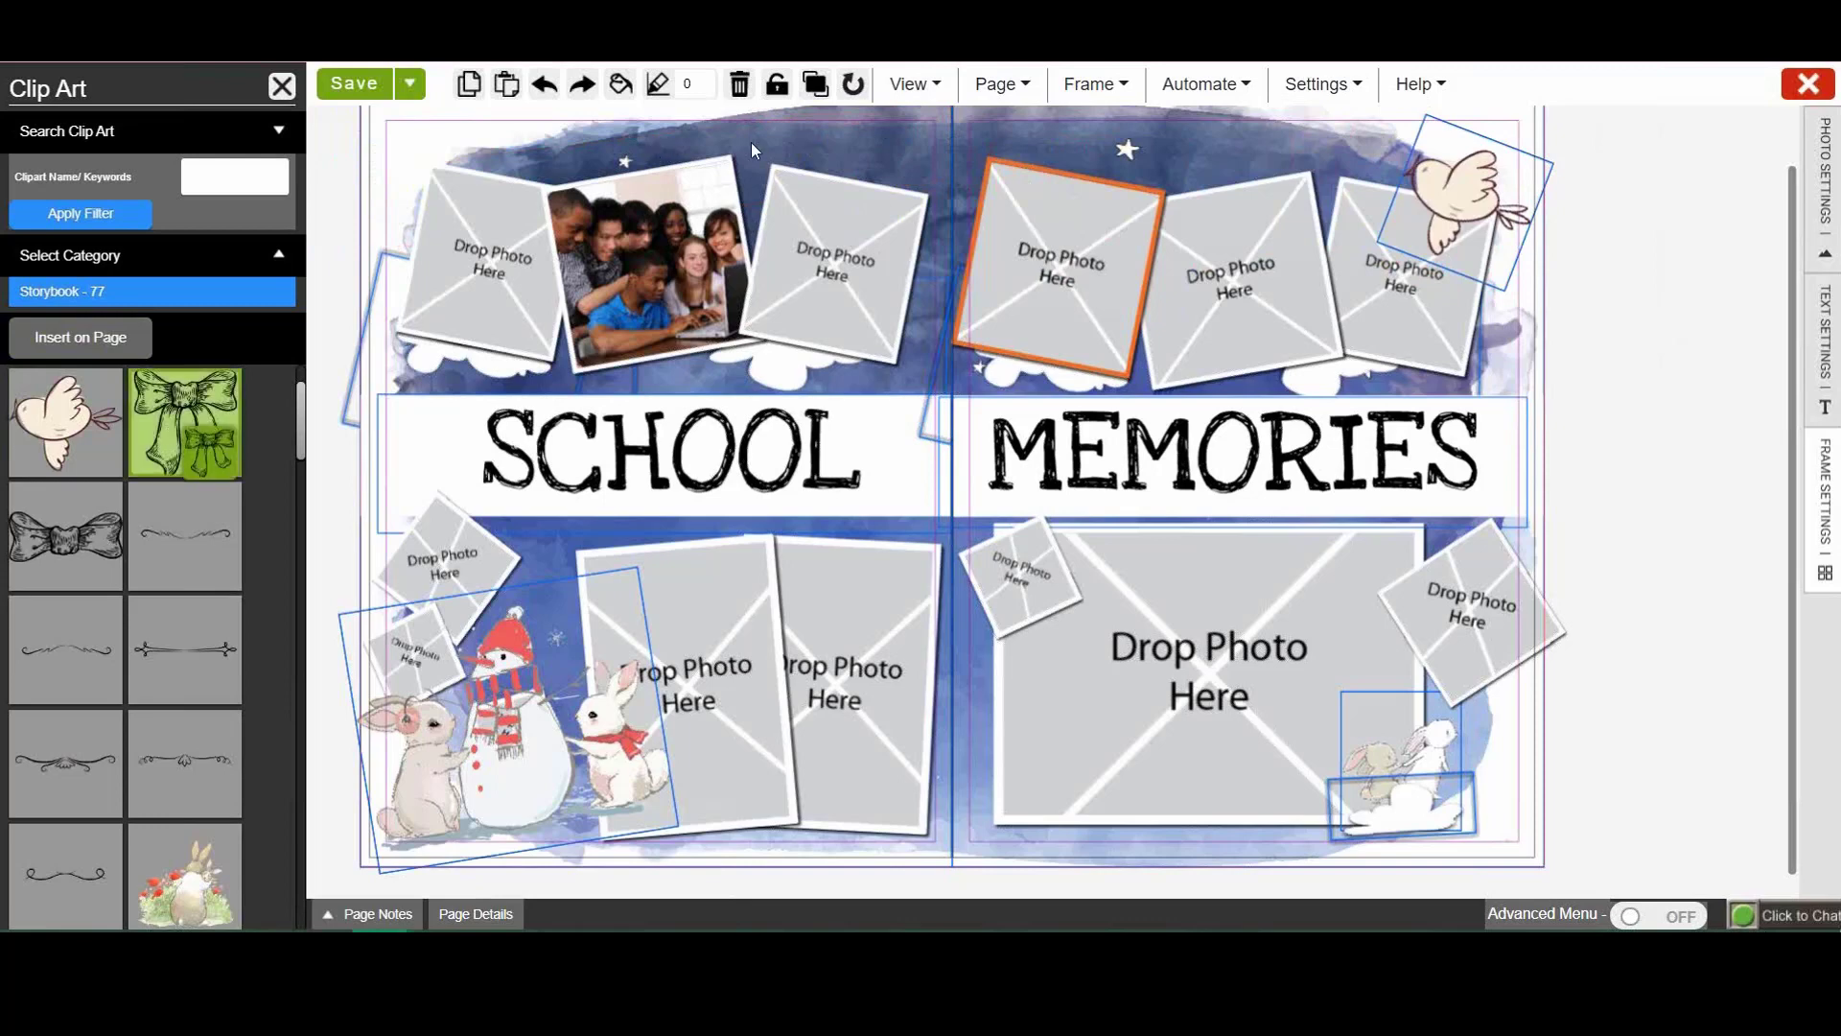
{"action": "left_click", "coordinate": [767, 140]}
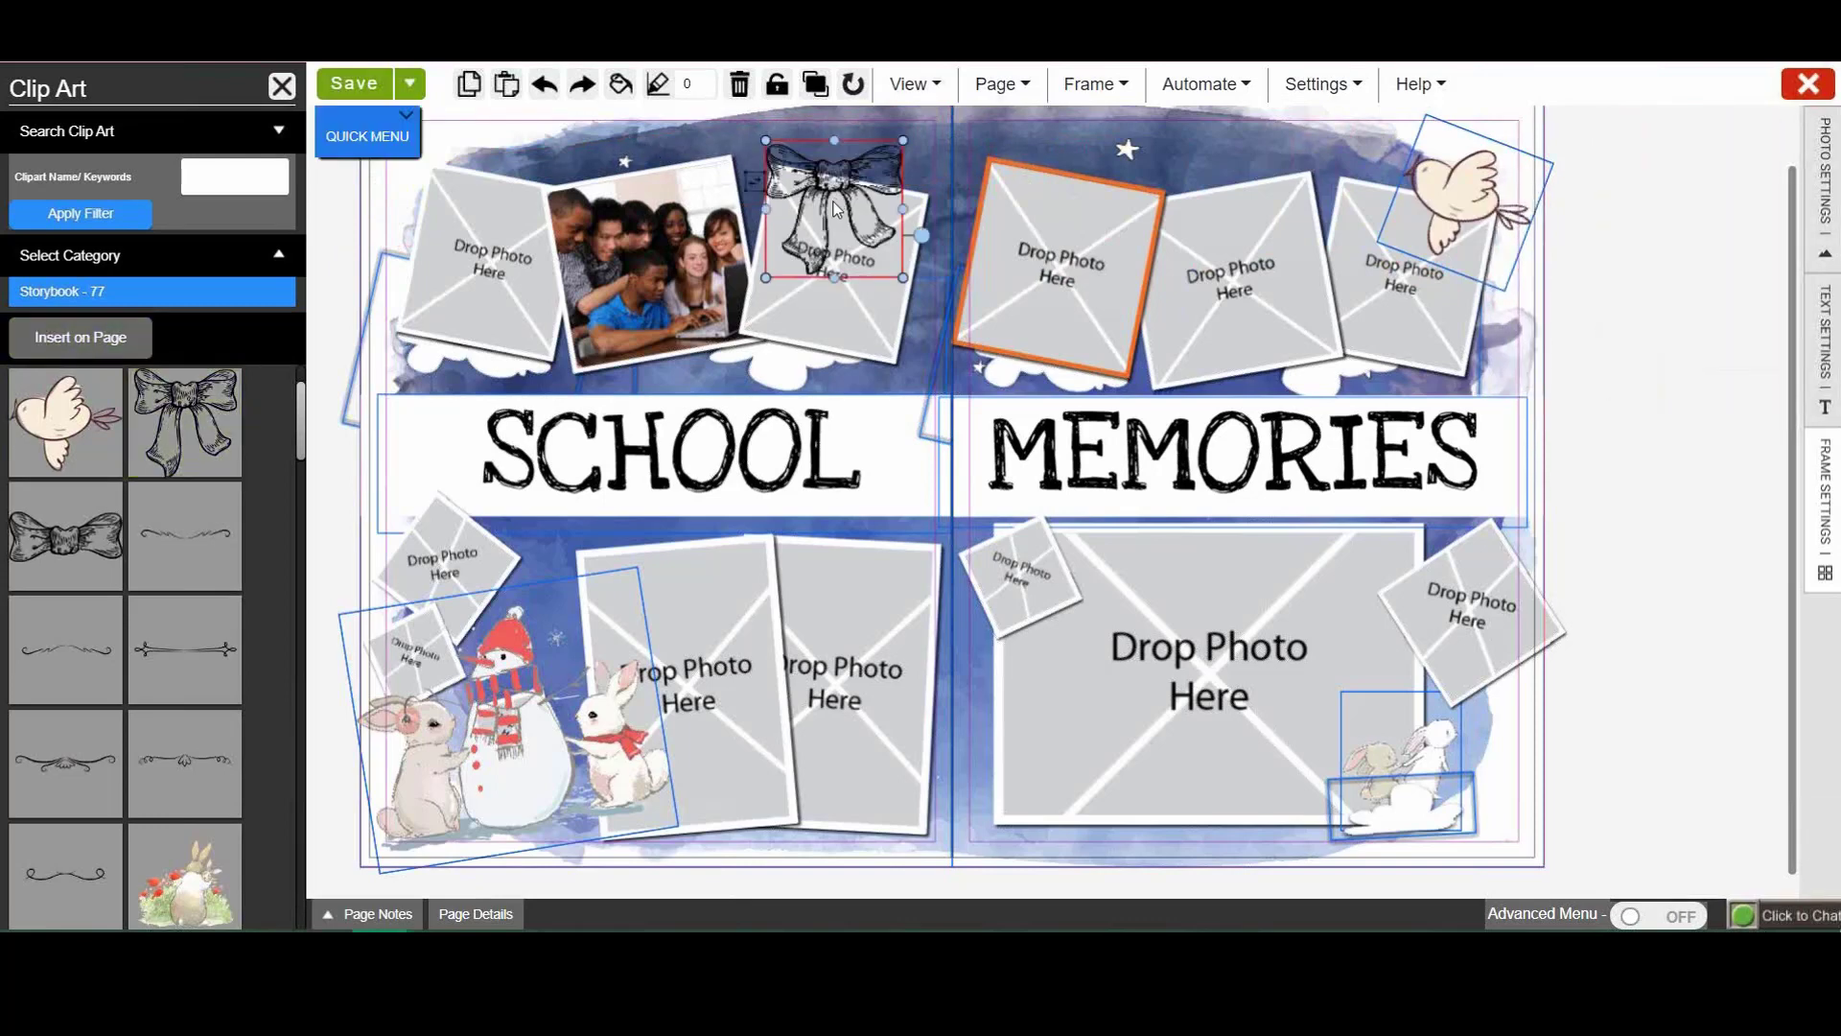
{"action": "left_click_drag", "start_coordinate": [820, 187], "coordinate": [469, 165]}
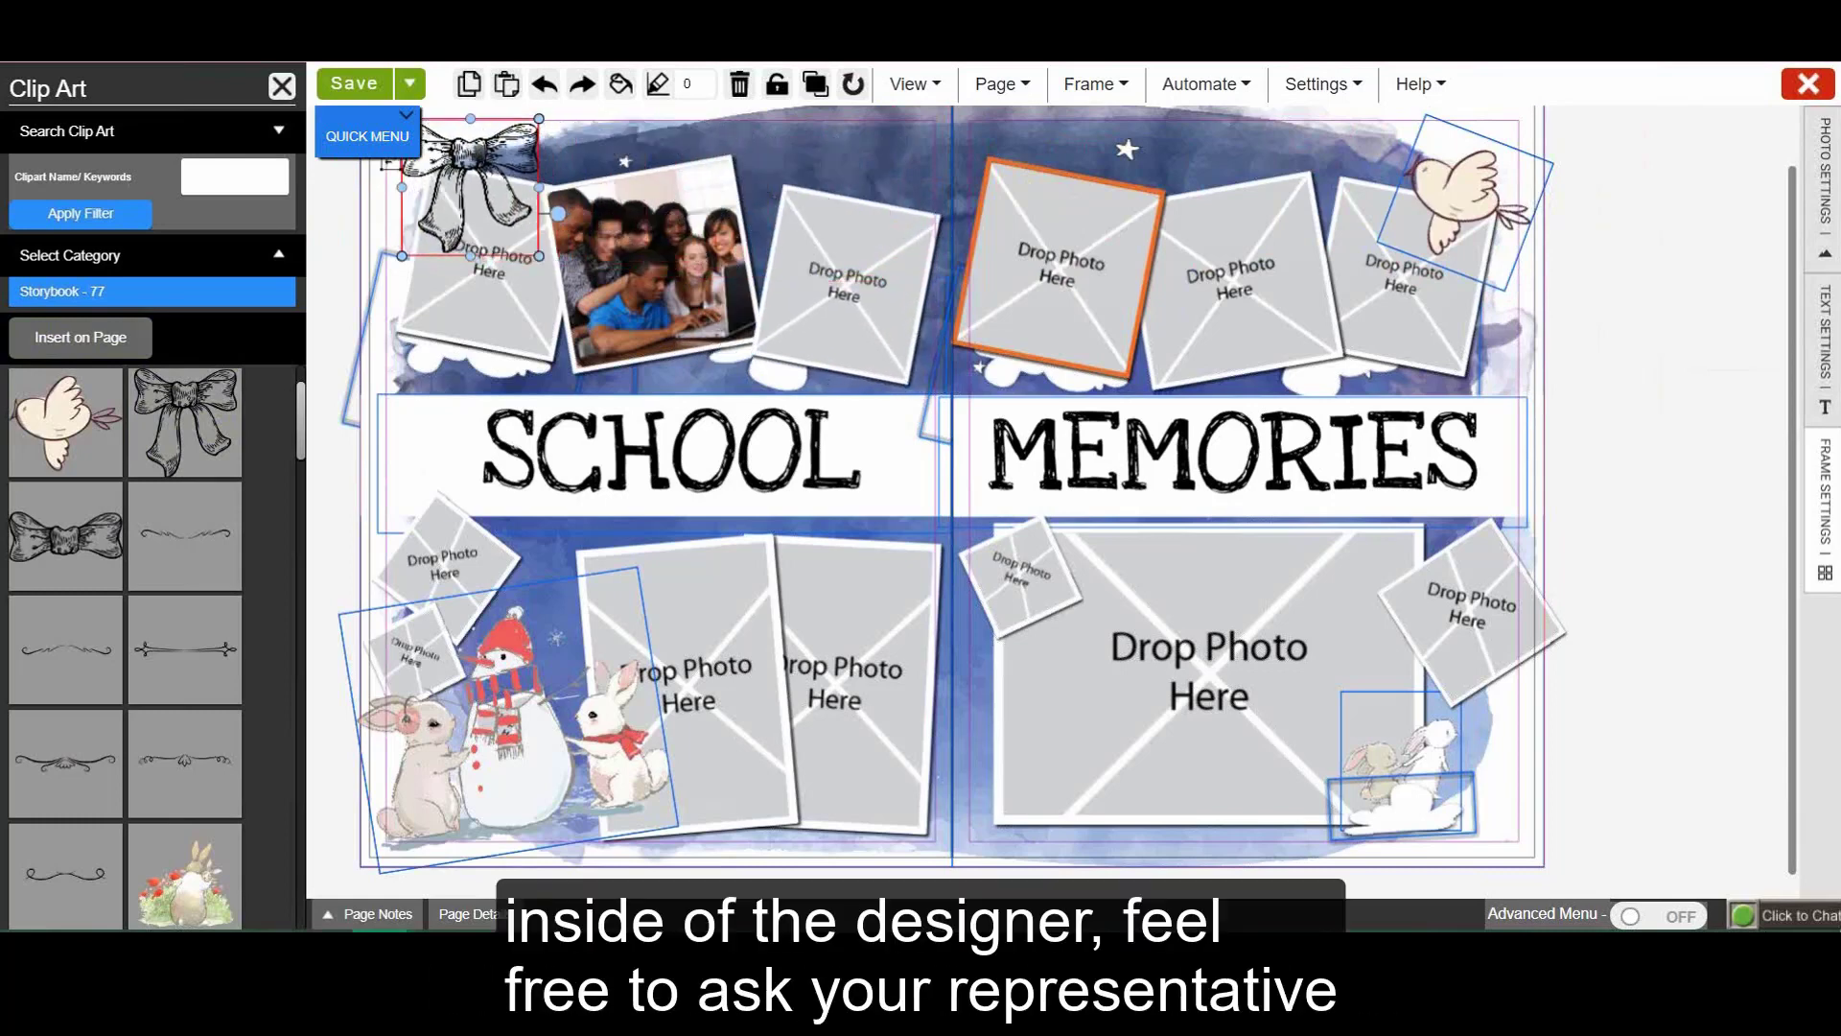
{"action": "left_click", "coordinate": [153, 292]}
{"action": "scroll", "coordinate": [163, 497], "scroll_direction": "up", "scroll_amount": 6}
{"action": "scroll", "coordinate": [163, 497], "scroll_direction": "up", "scroll_amount": 8}
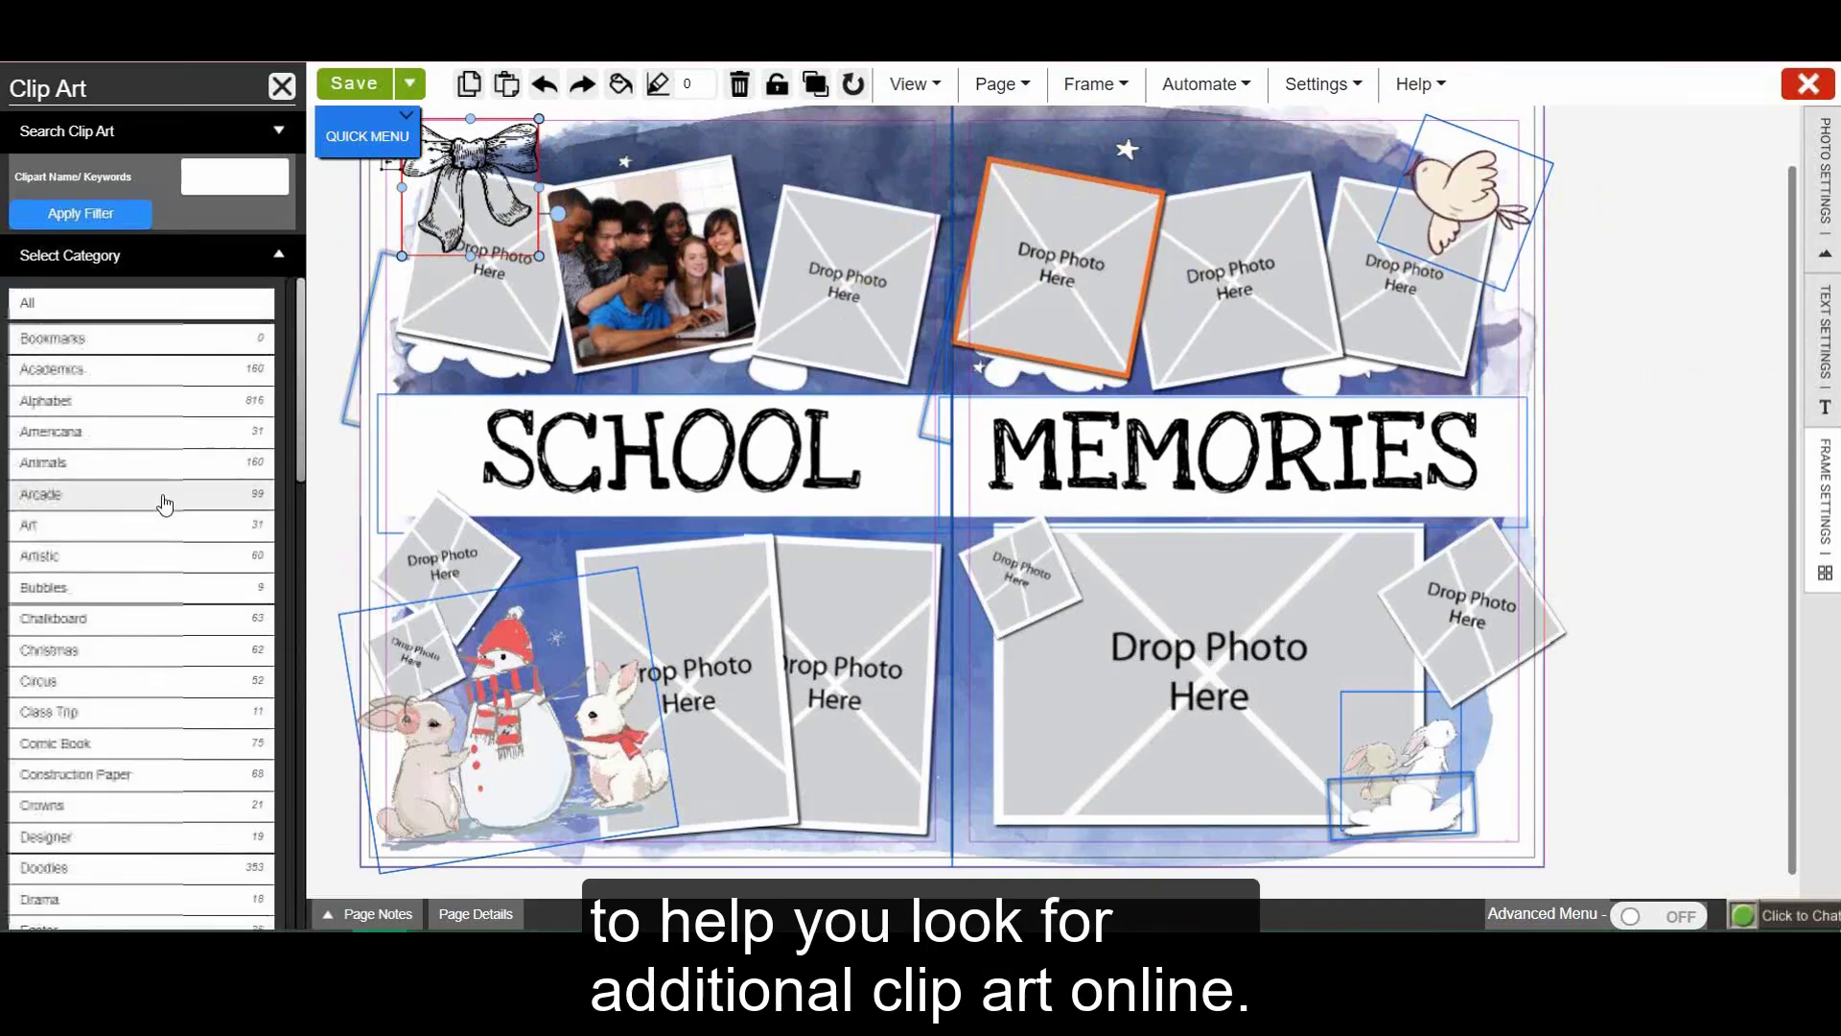